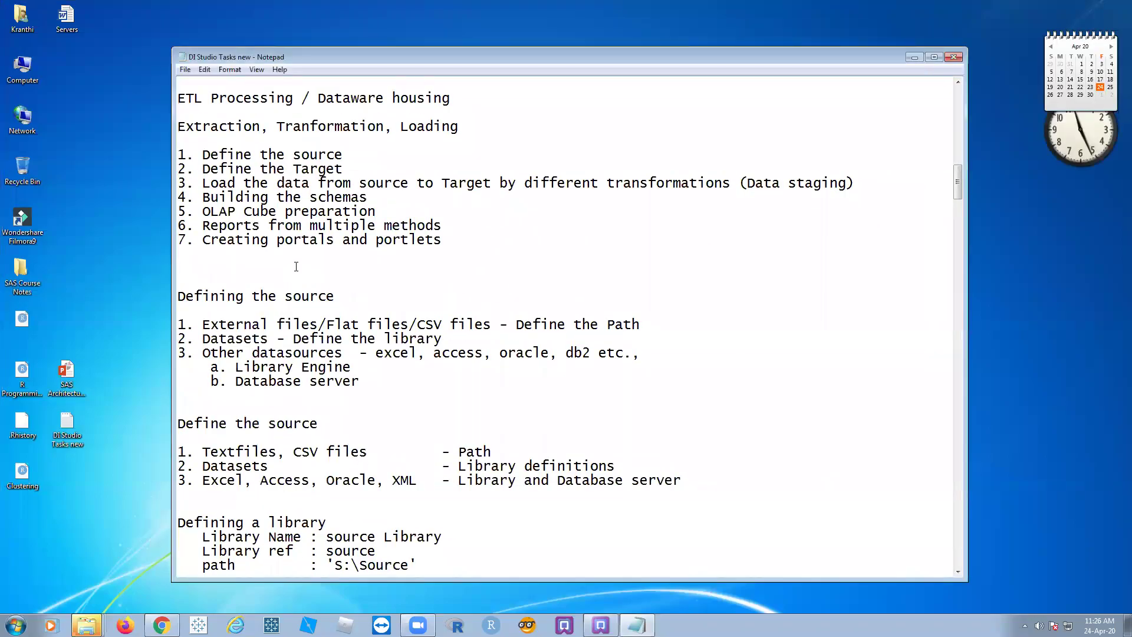
- Add a blank line after the seven-step ETL list, then return to the SAS virtual machine
left_click(295, 266)
key("Return")
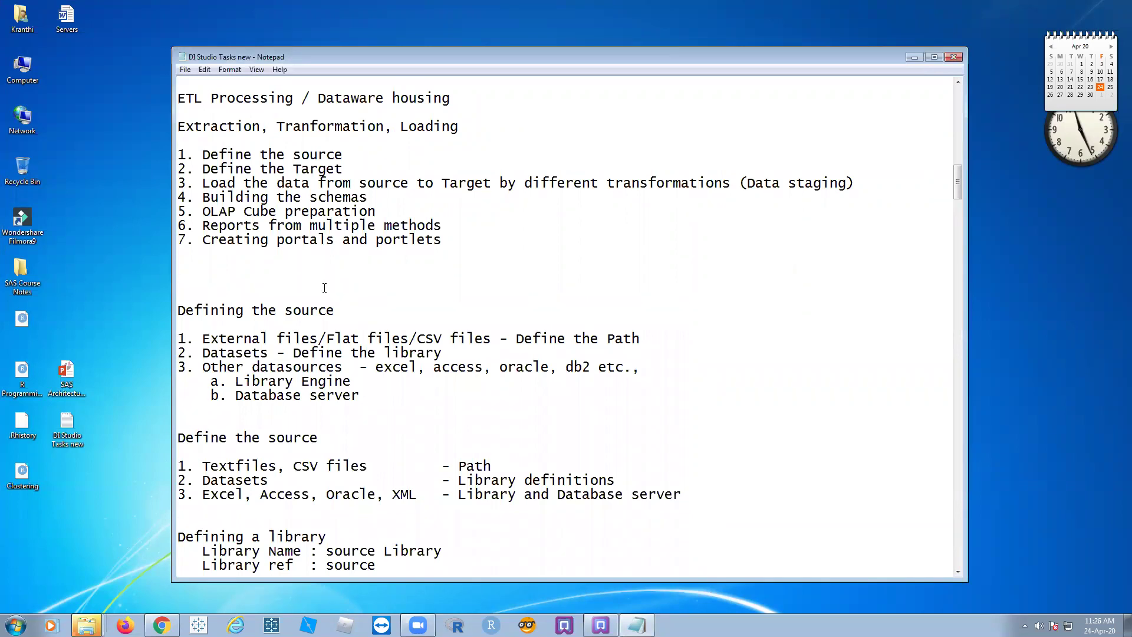
left_click(601, 626)
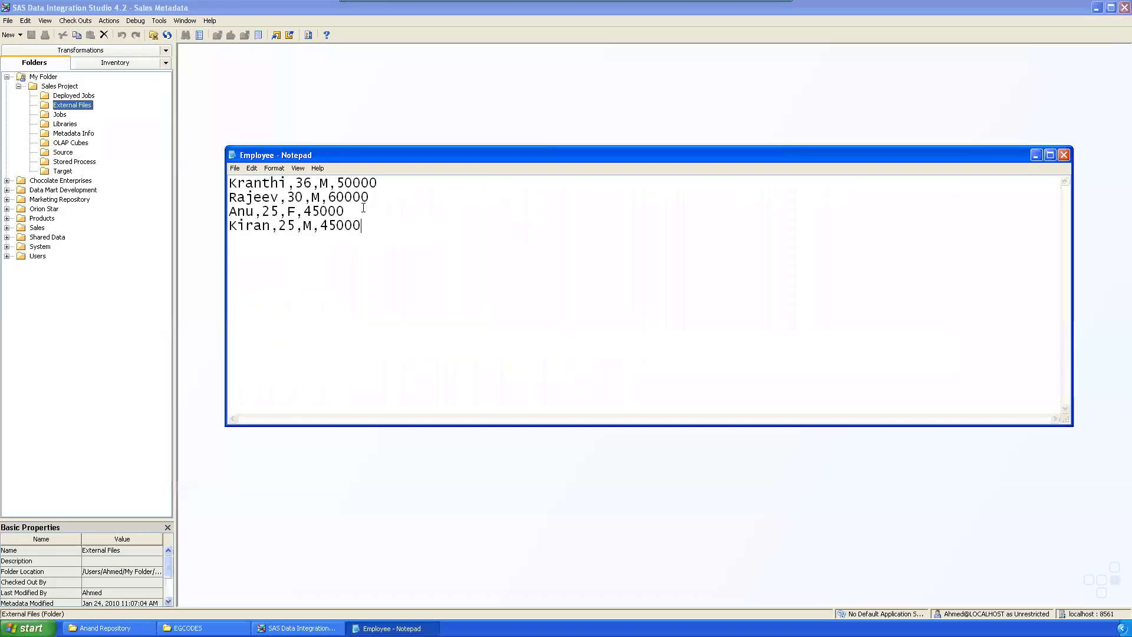
- Move and narrow the Employee file window in Notepad, checking its records
left_click_drag(399, 155, 428, 153)
mouse_move(390, 224)
left_mouse_down()
mouse_move(280, 175)
mouse_move(257, 181)
left_mouse_up()
left_click(503, 245)
left_click_drag(443, 153, 417, 153)
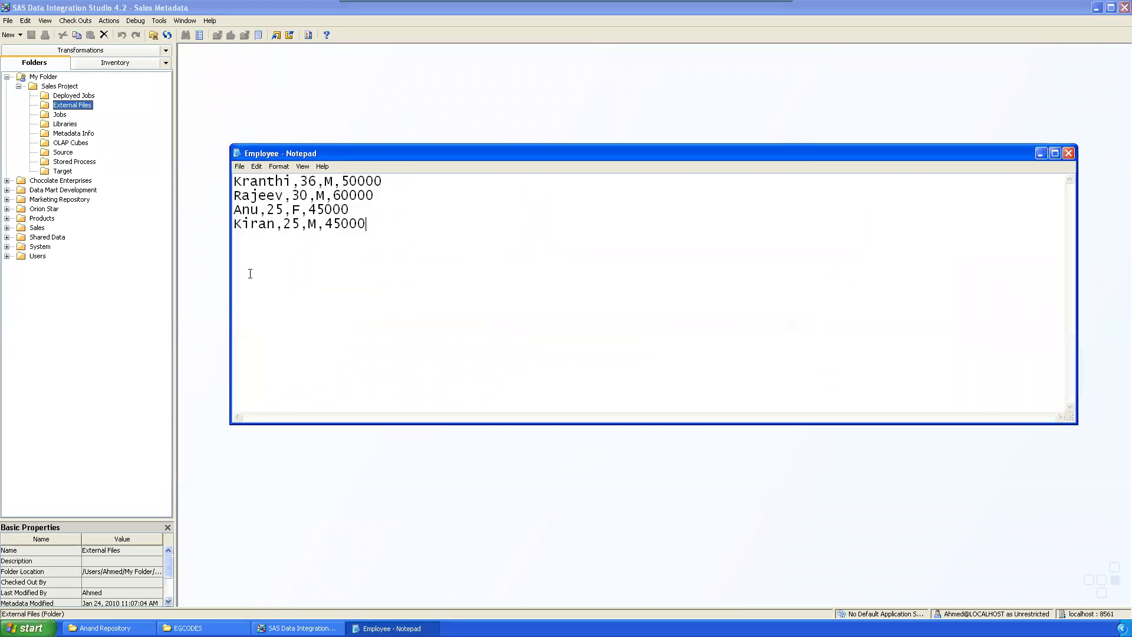
left_click_drag(230, 270, 245, 269)
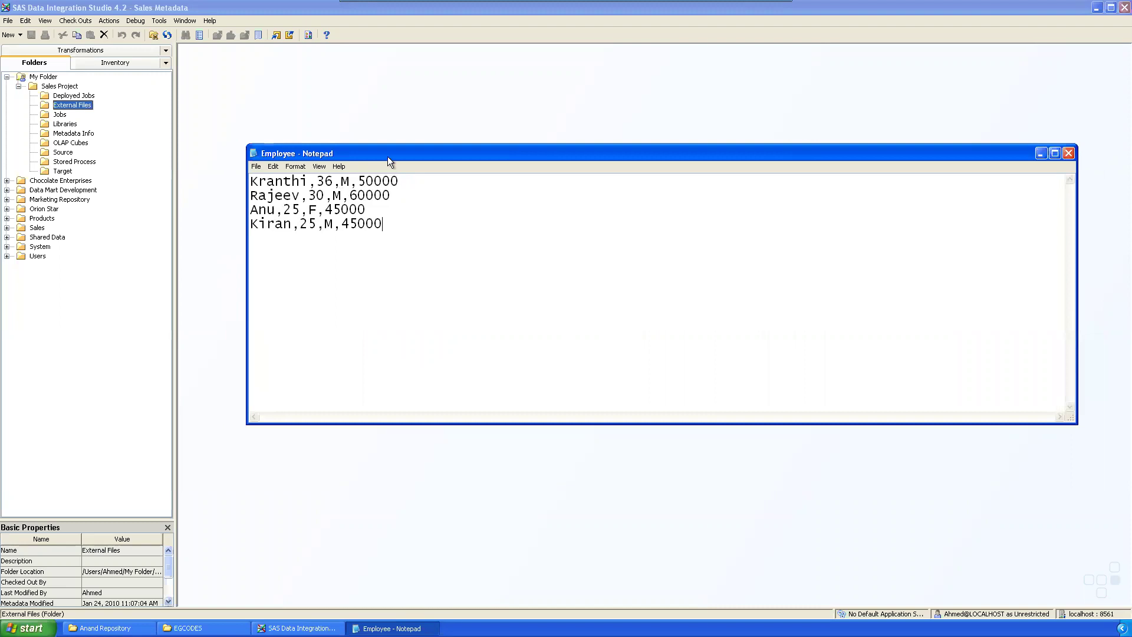
left_click_drag(382, 151, 370, 151)
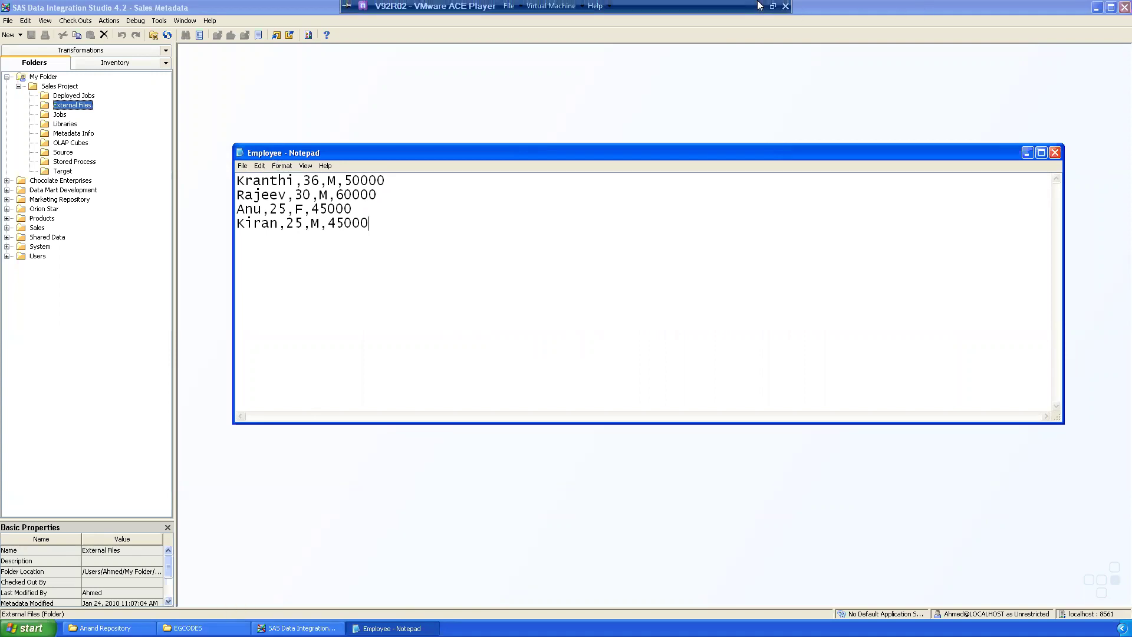
- Highlight the external files item in the host course notes, then clear the highlight
left_click(758, 6)
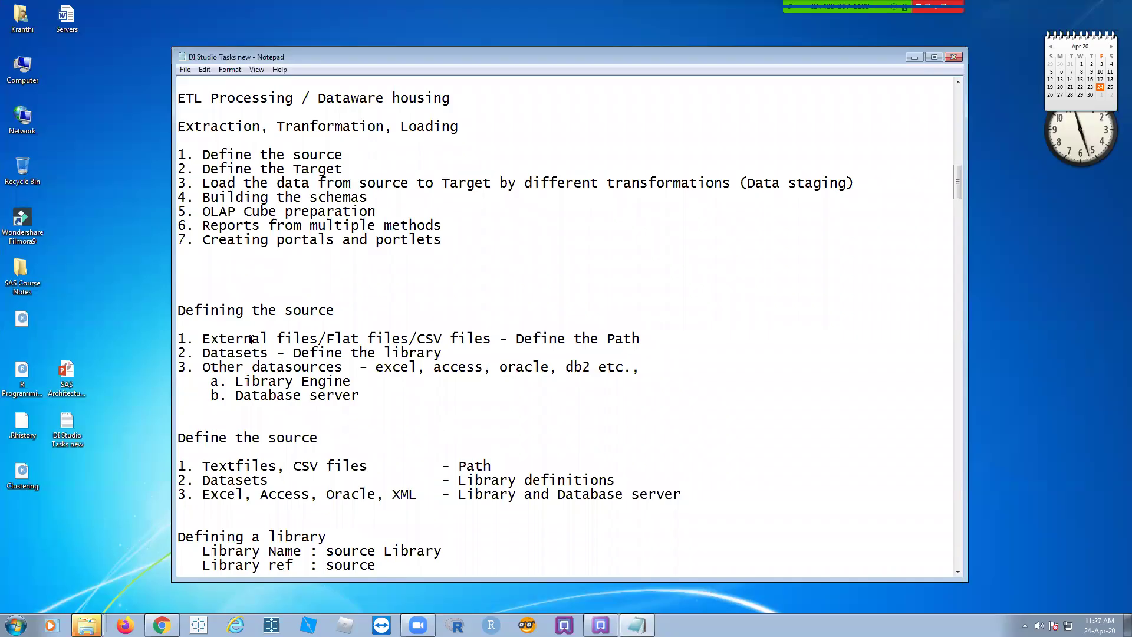
left_click_drag(203, 339, 489, 338)
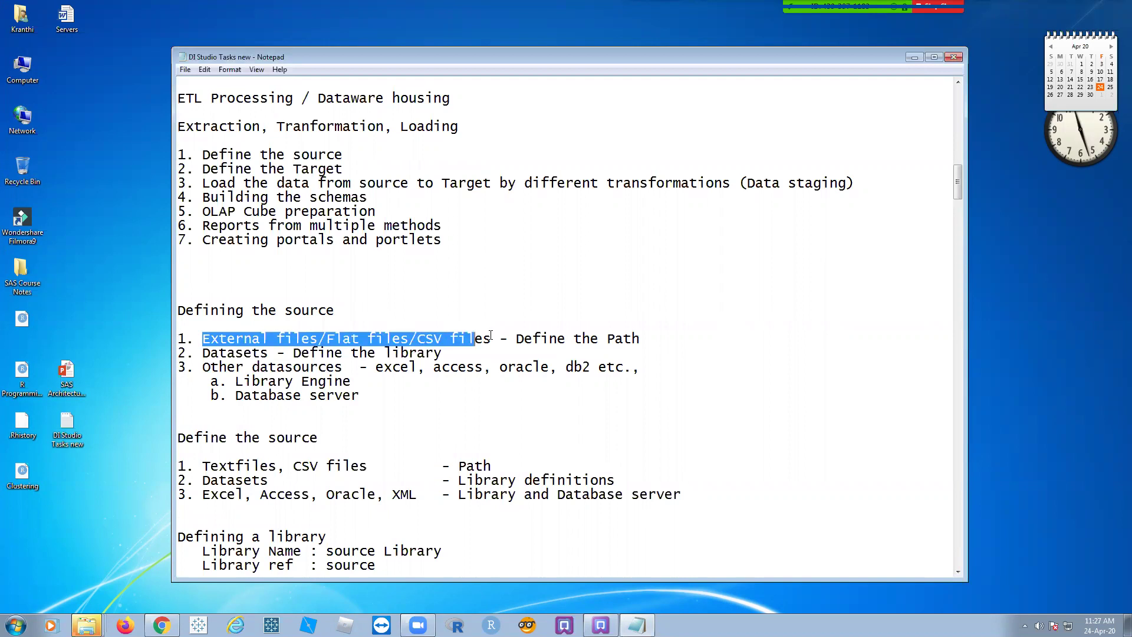
left_click(753, 358)
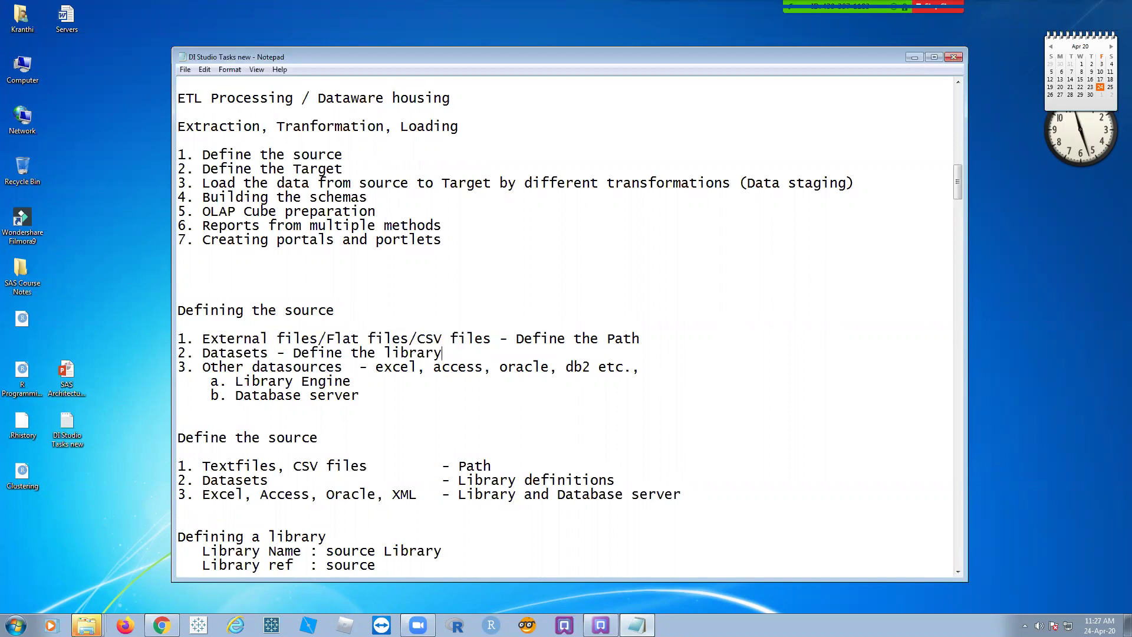
scroll(339, 399, "down", 3)
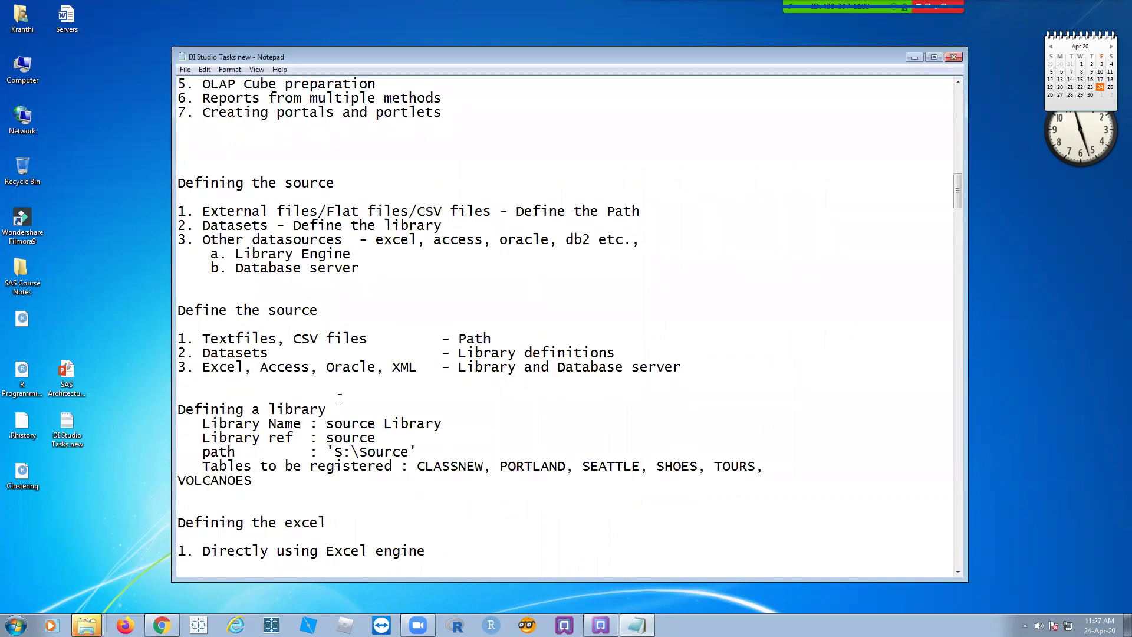
scroll(352, 383, "down", 3)
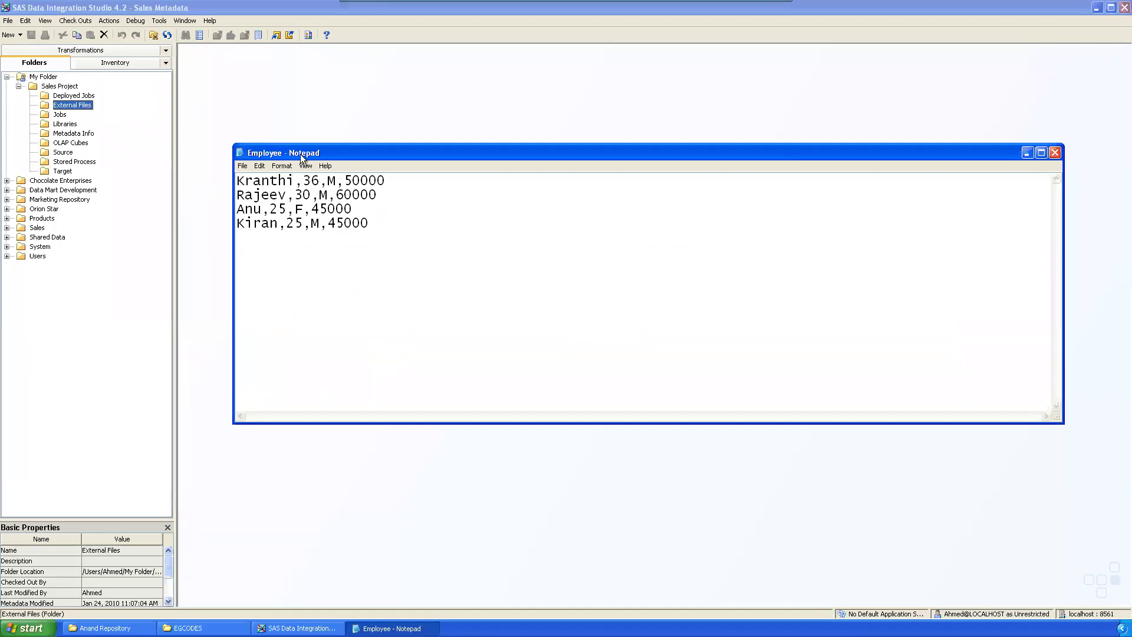
- Review the four employee records in Notepad by selecting and deselecting them
left_click_drag(300, 154, 294, 162)
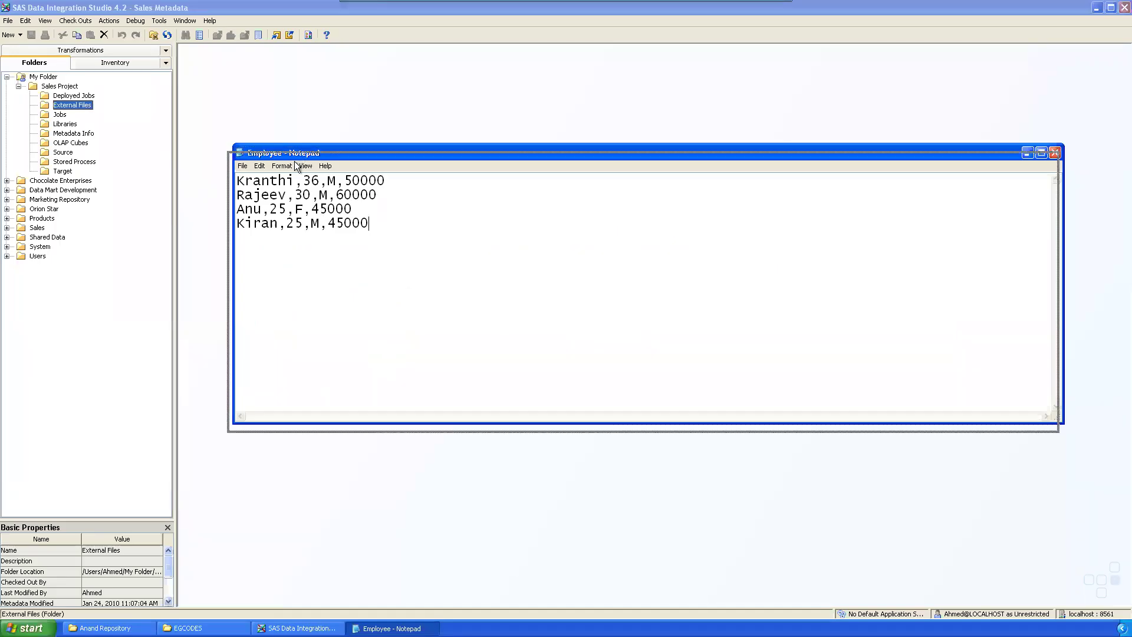
left_click_drag(364, 235, 231, 189)
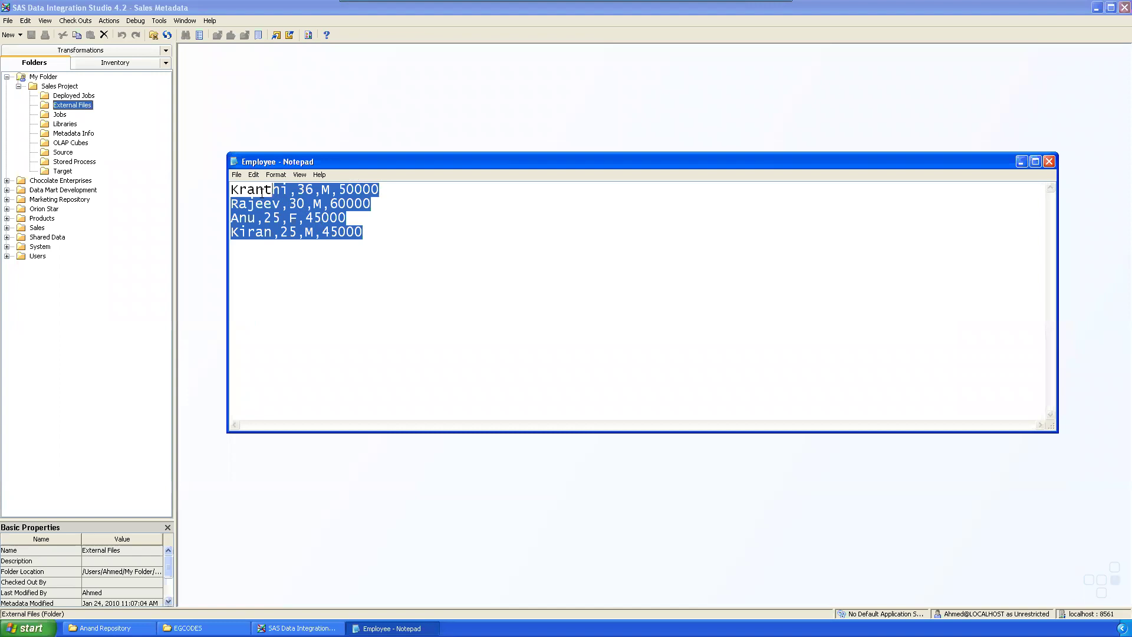
left_click(296, 202)
left_click(387, 217)
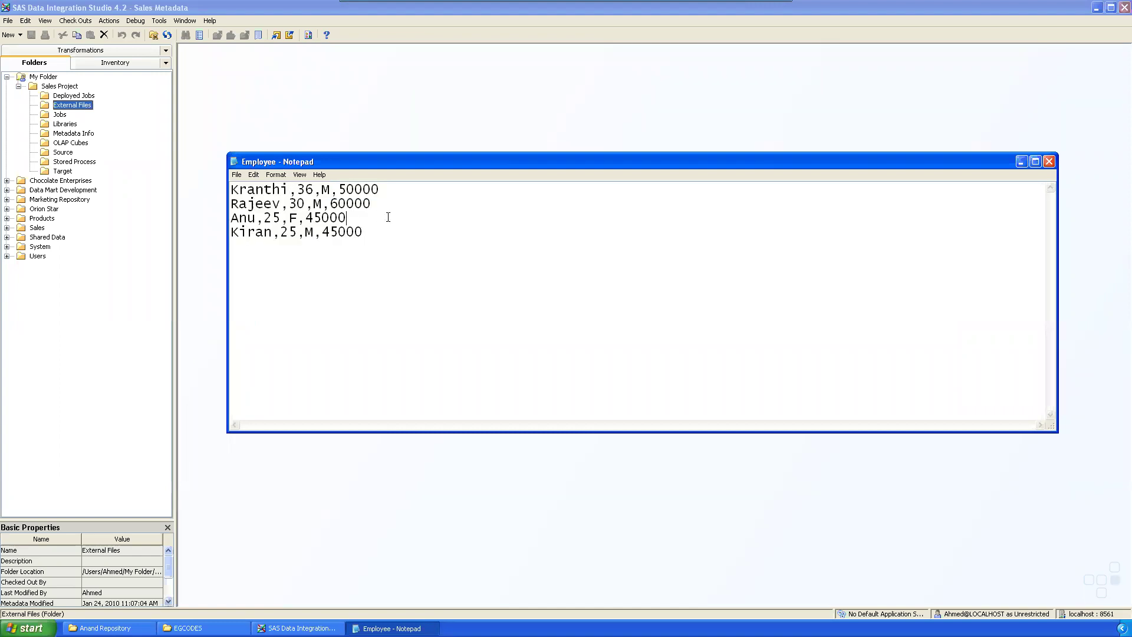
left_click_drag(370, 234, 226, 189)
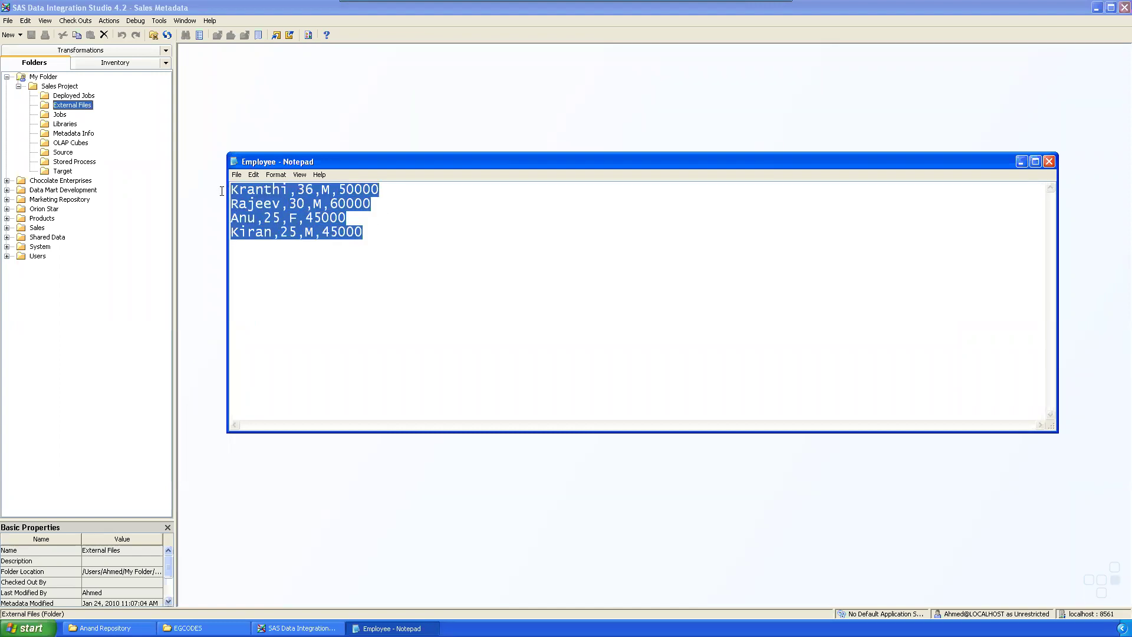
left_click(387, 231)
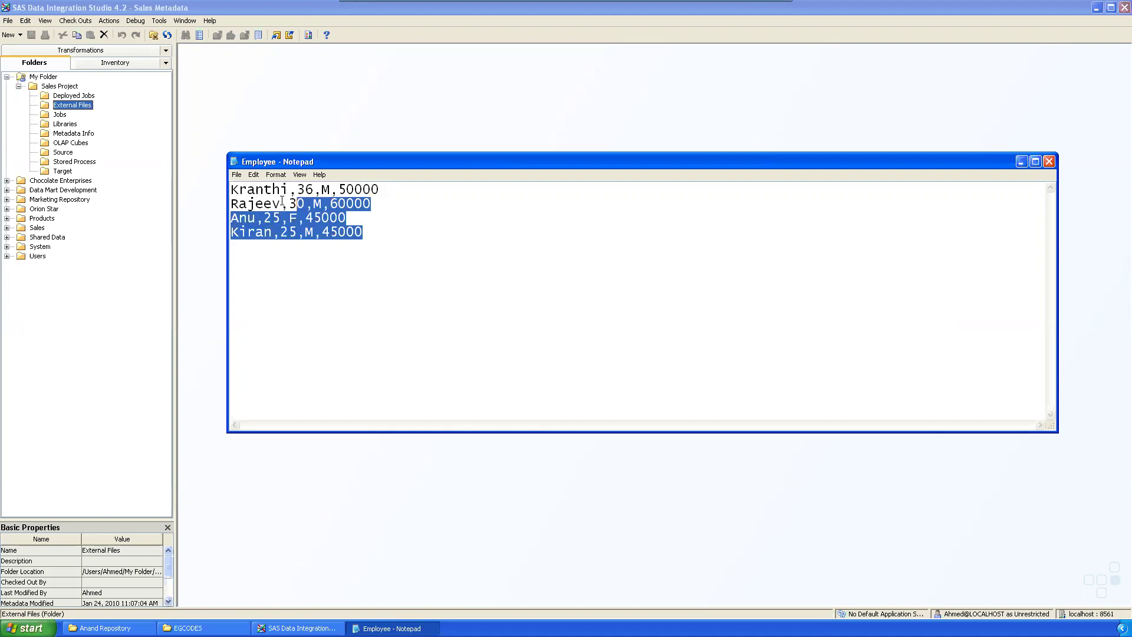
left_click_drag(401, 234, 231, 189)
left_click(399, 233)
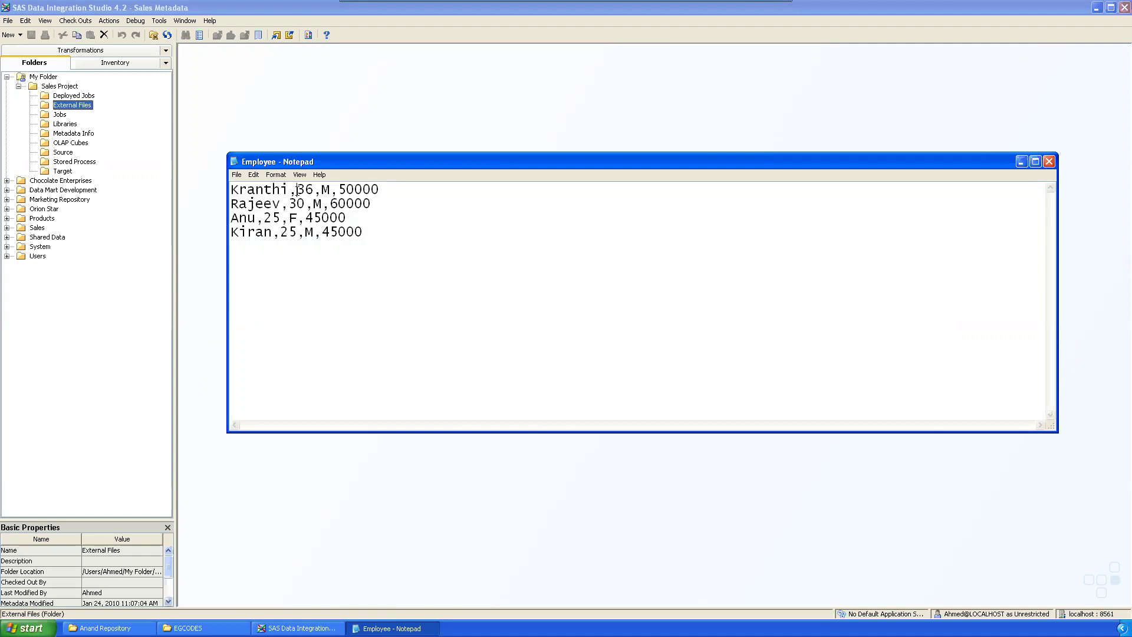
left_click(320, 193)
left_click_drag(374, 161, 371, 162)
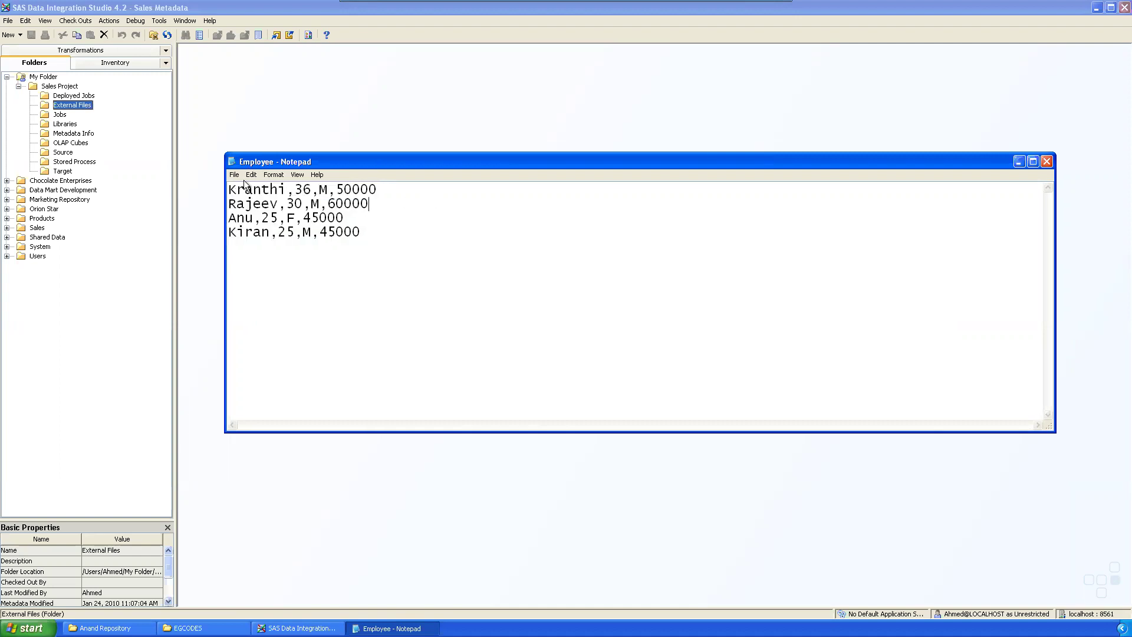
- Save Employee.txt and minimize its Notepad window
left_click(235, 176)
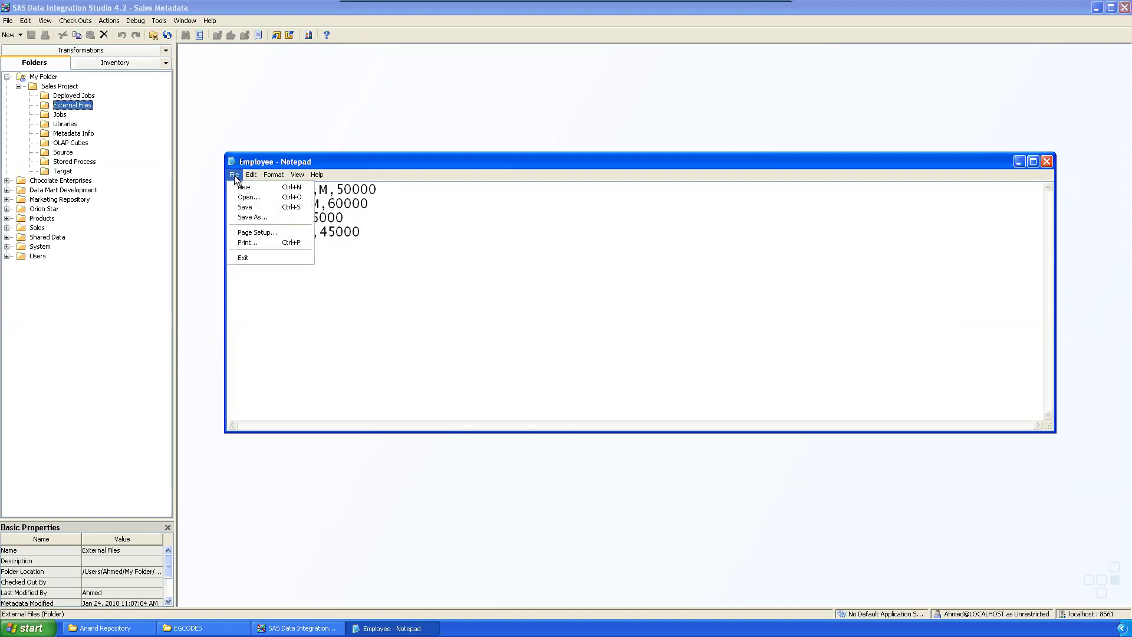
left_click(244, 206)
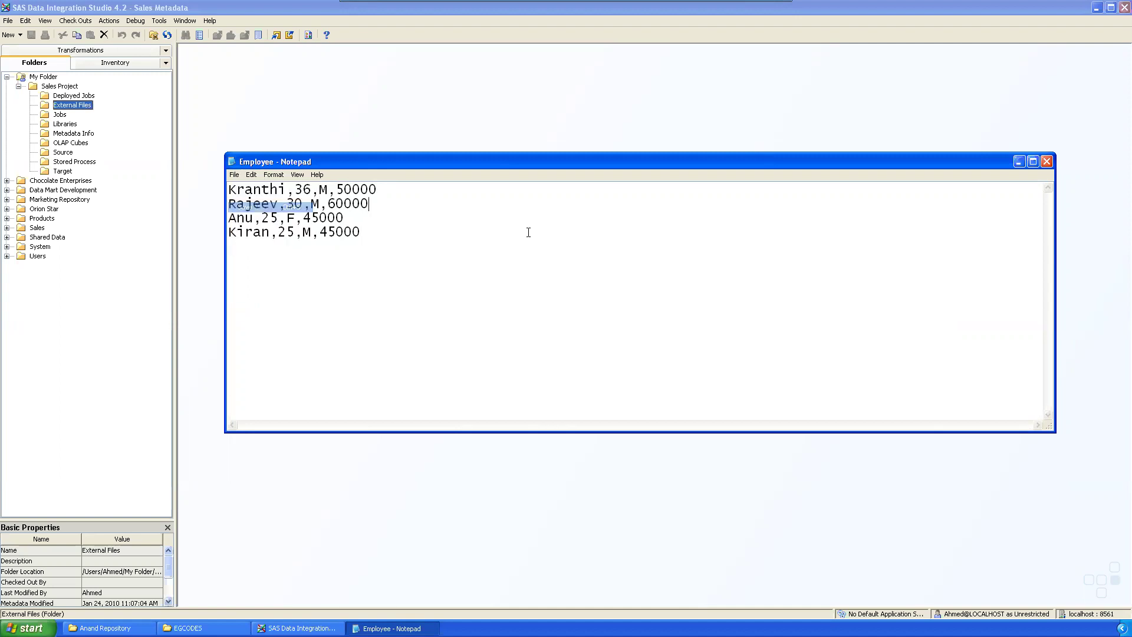
left_click(1020, 162)
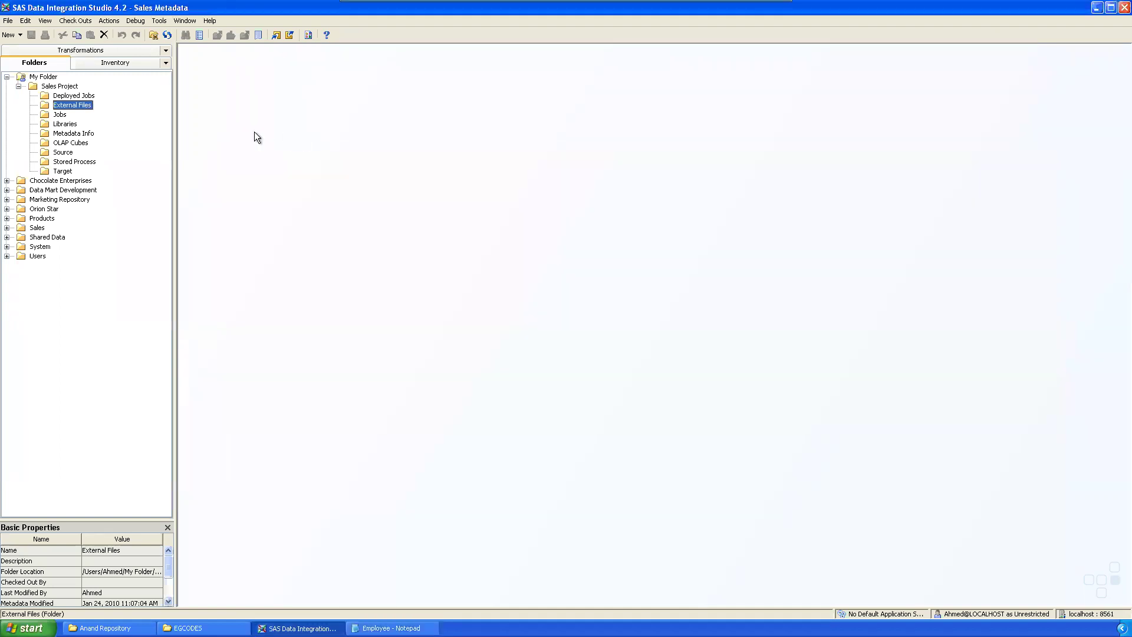
- Start a new delimited external file from the External Files folder's context menu
right_click(80, 106)
mouse_move(110, 146)
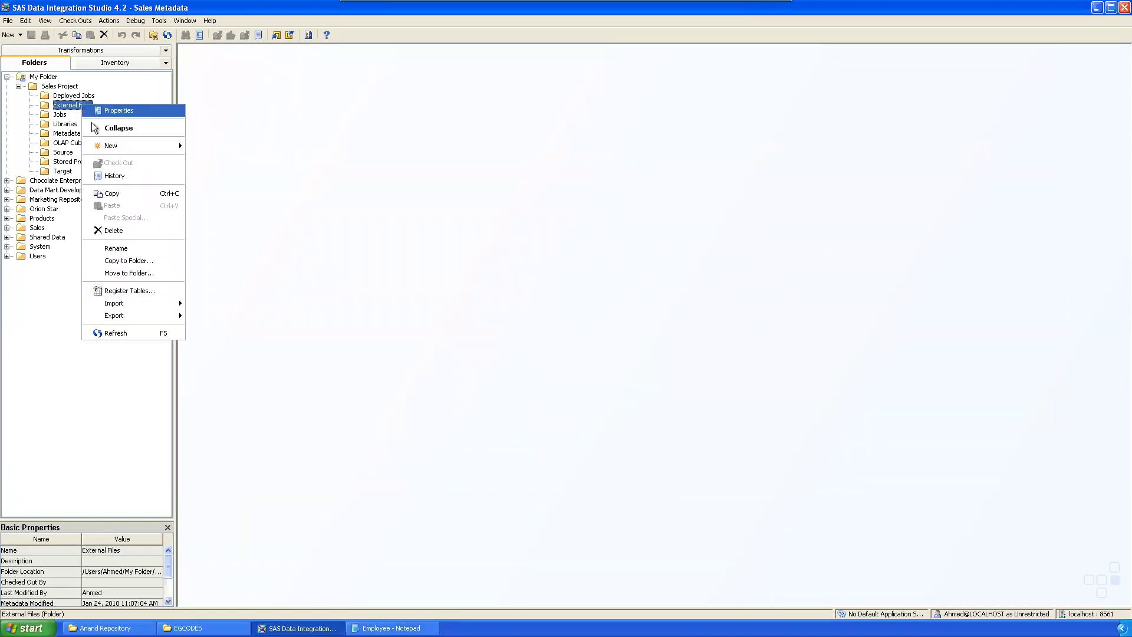
mouse_move(224, 194)
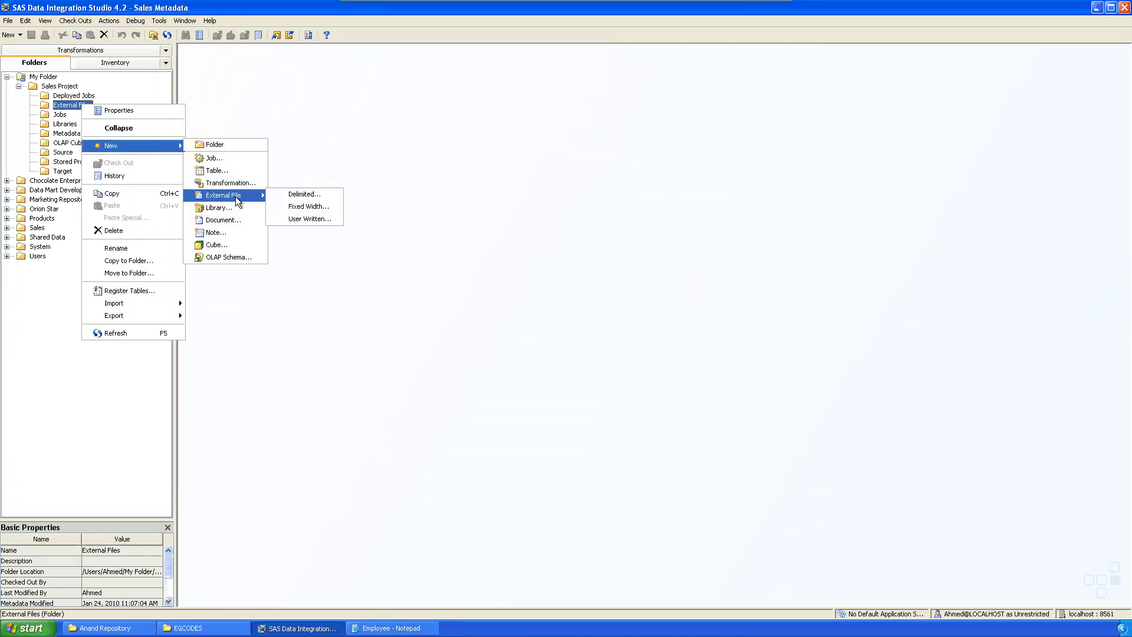
left_click(297, 197)
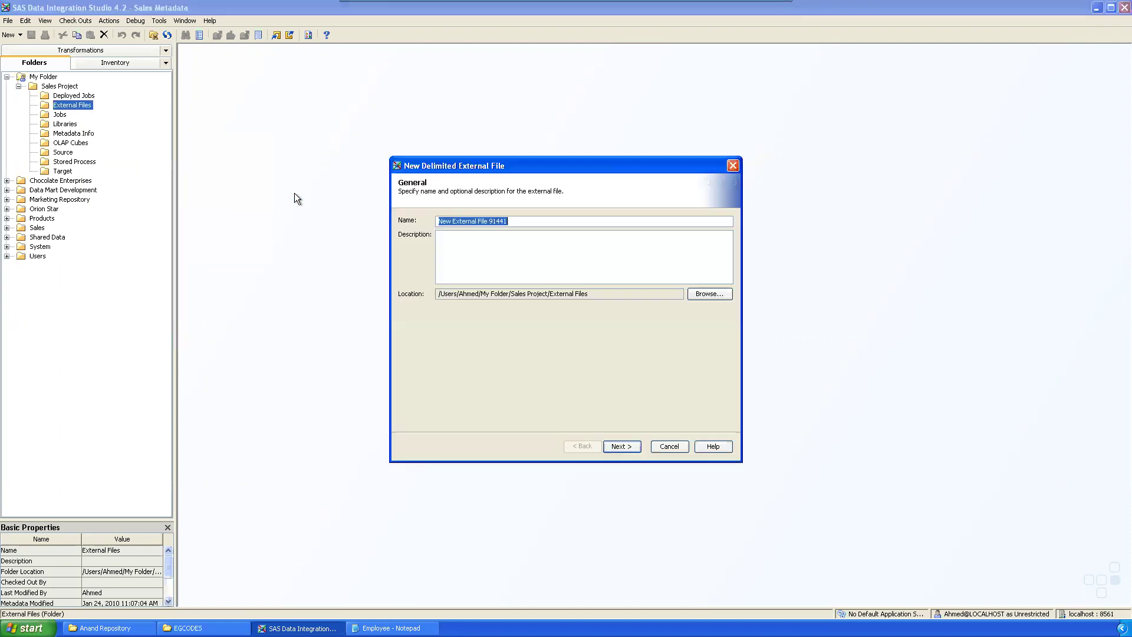
type("Employee")
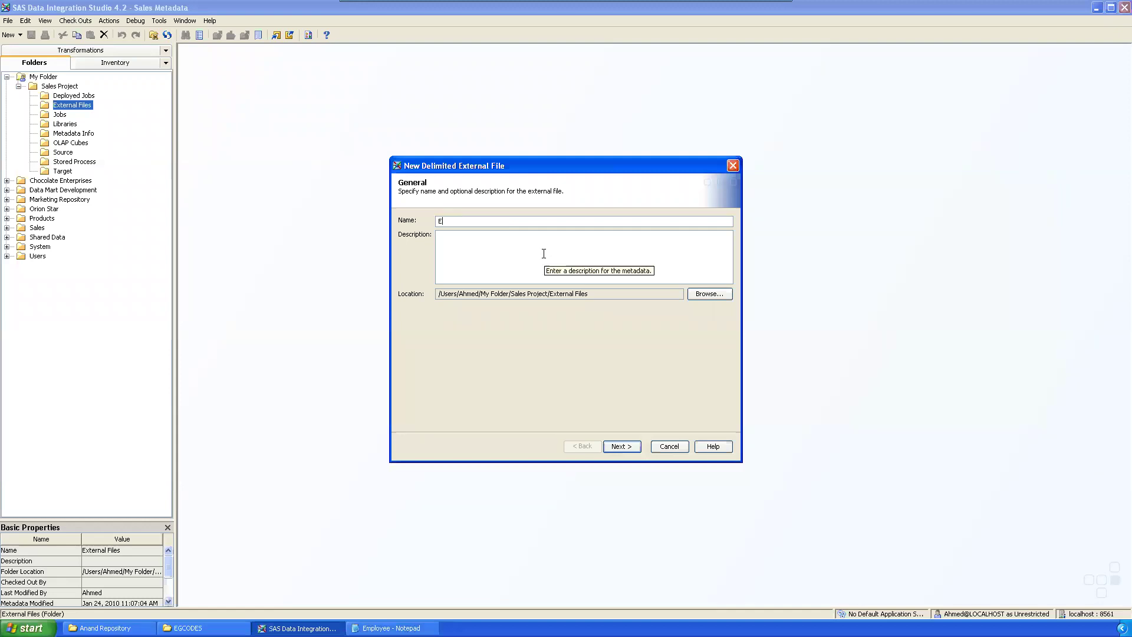
- Point the Employee file at S:\EGCODES\Employee.txt on the SASApp server
key("Return")
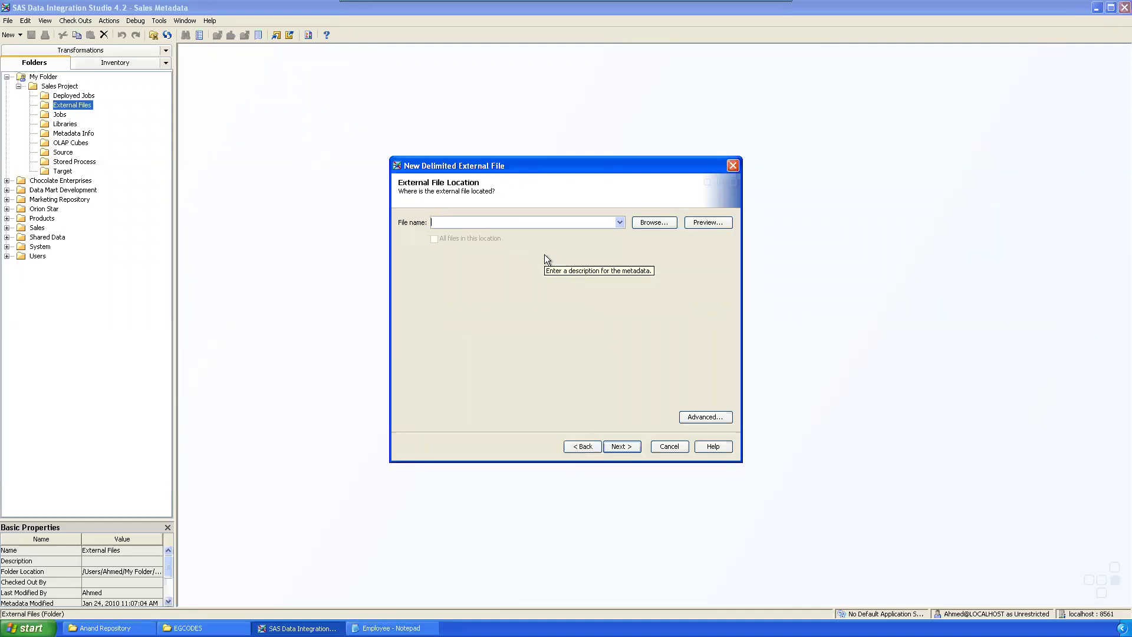
left_click(646, 224)
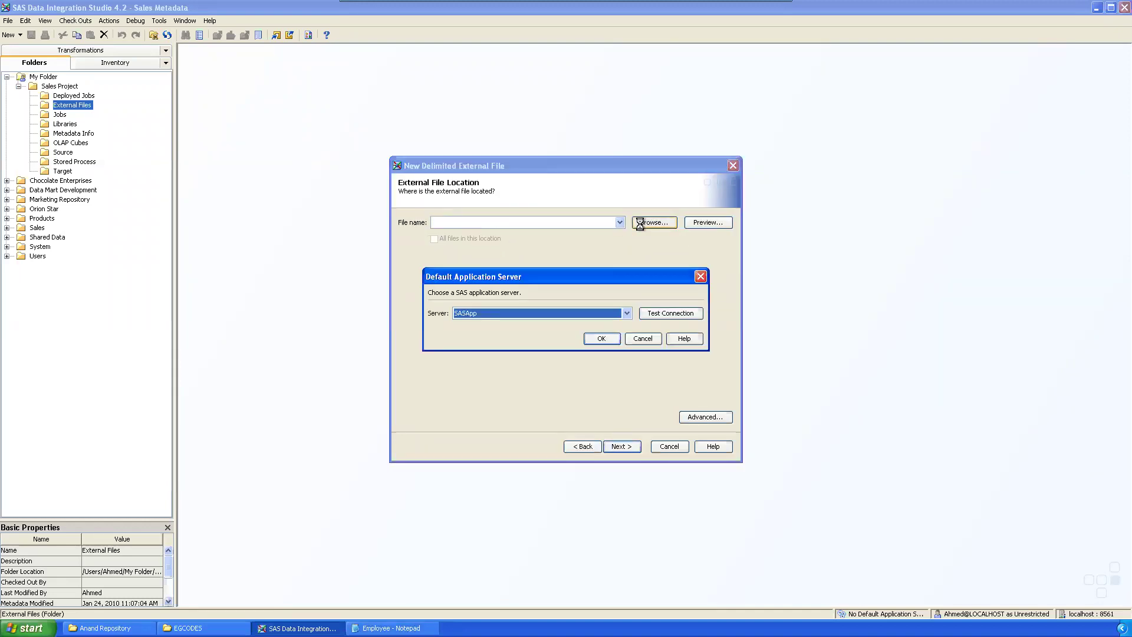
left_click(602, 339)
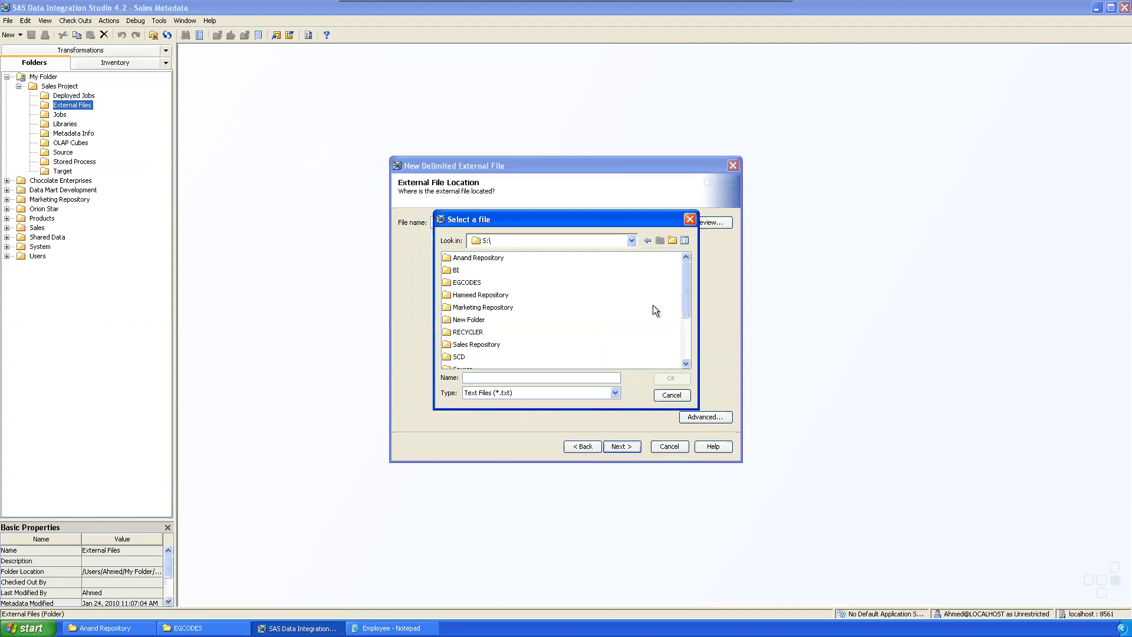
scroll(687, 324, "down", 1)
scroll(687, 335, "down", 2)
left_click_drag(687, 335, 688, 264)
double_click(471, 284)
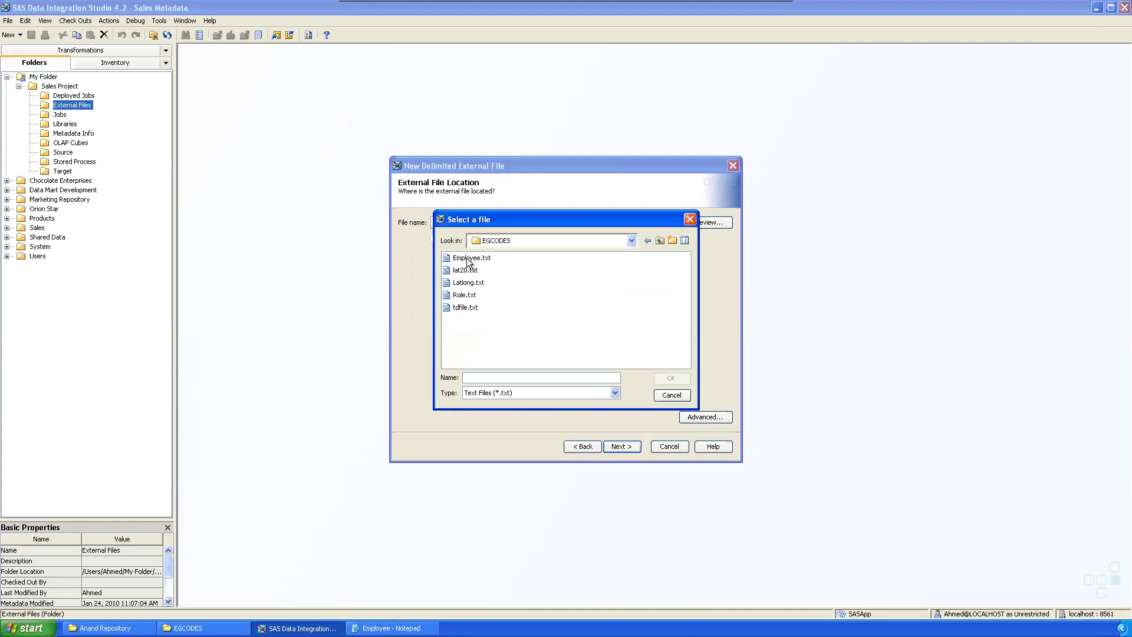
left_click(472, 258)
left_click(670, 379)
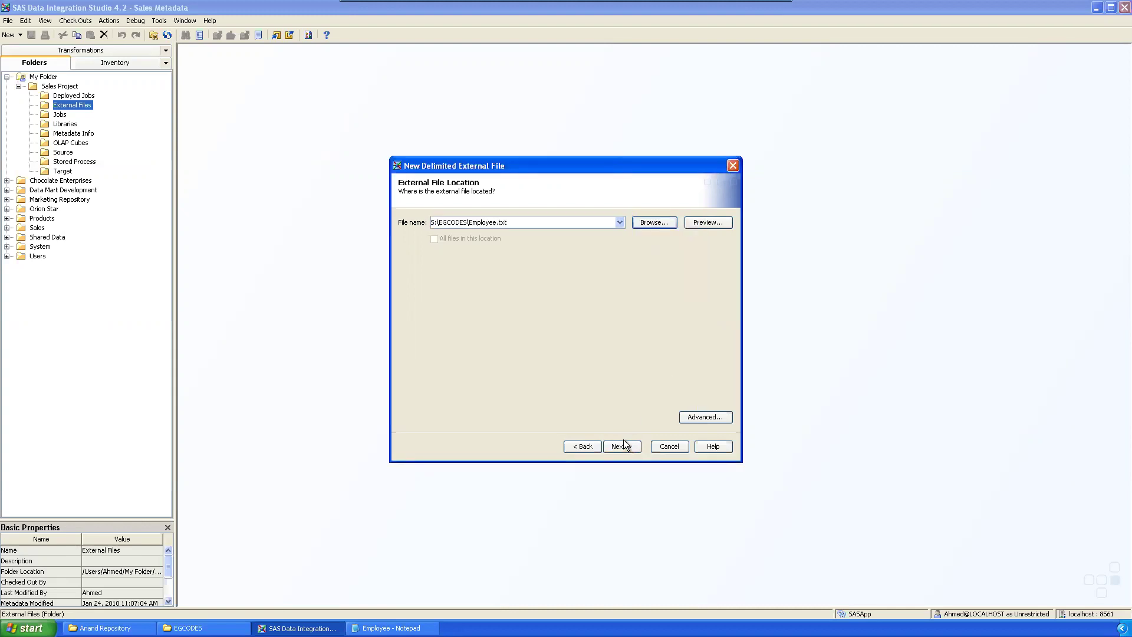
- Make comma the only delimiter, turning Blank off
left_click(634, 449)
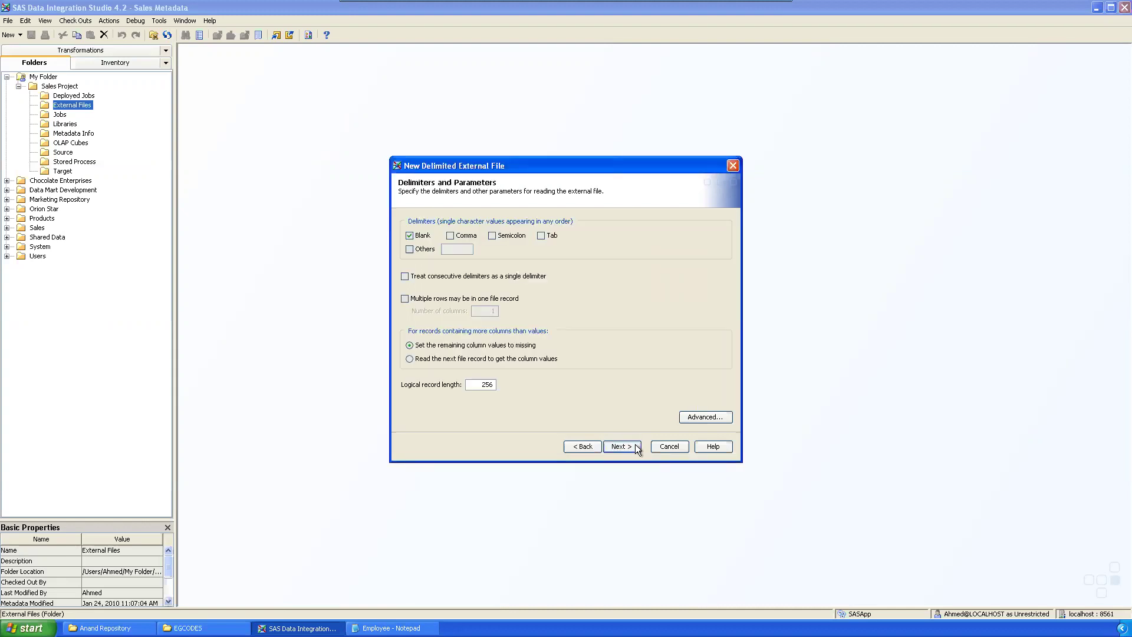
left_click(448, 236)
left_click(410, 236)
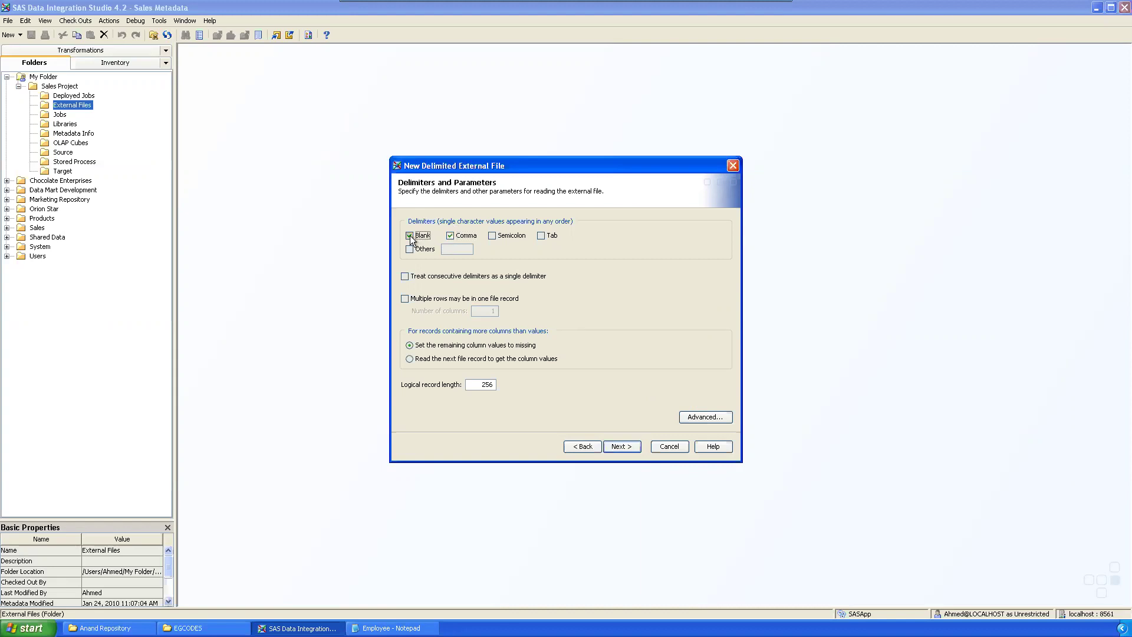
left_click(631, 444)
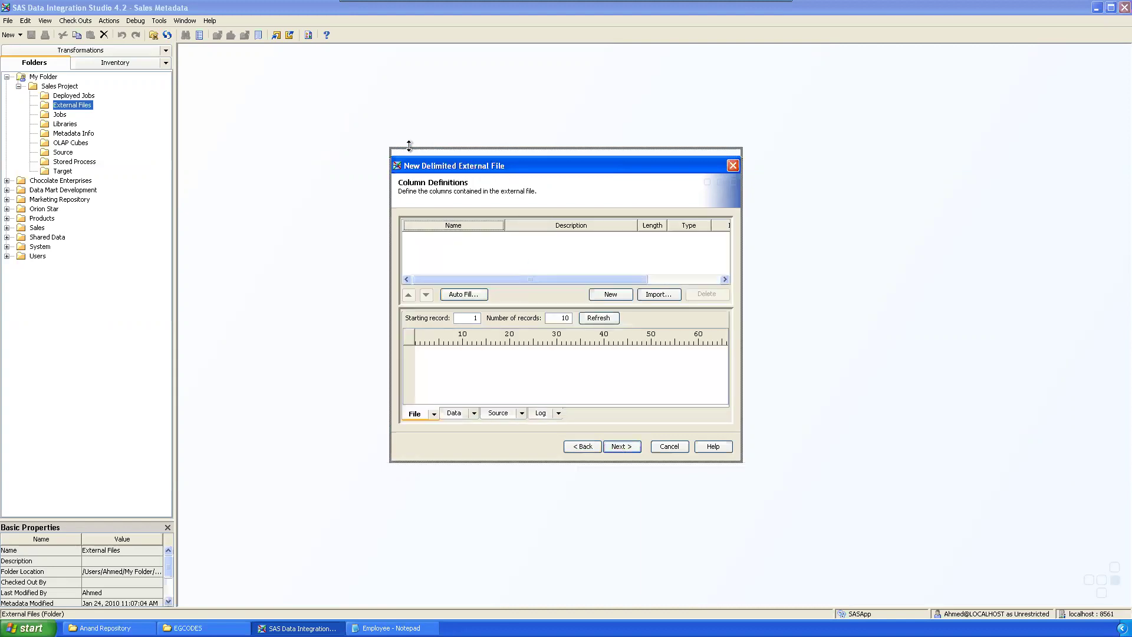
- Enlarge the wizard and add four new column definitions
mouse_move(407, 157)
left_mouse_down()
mouse_move(407, 146)
mouse_move(319, 160)
left_mouse_up()
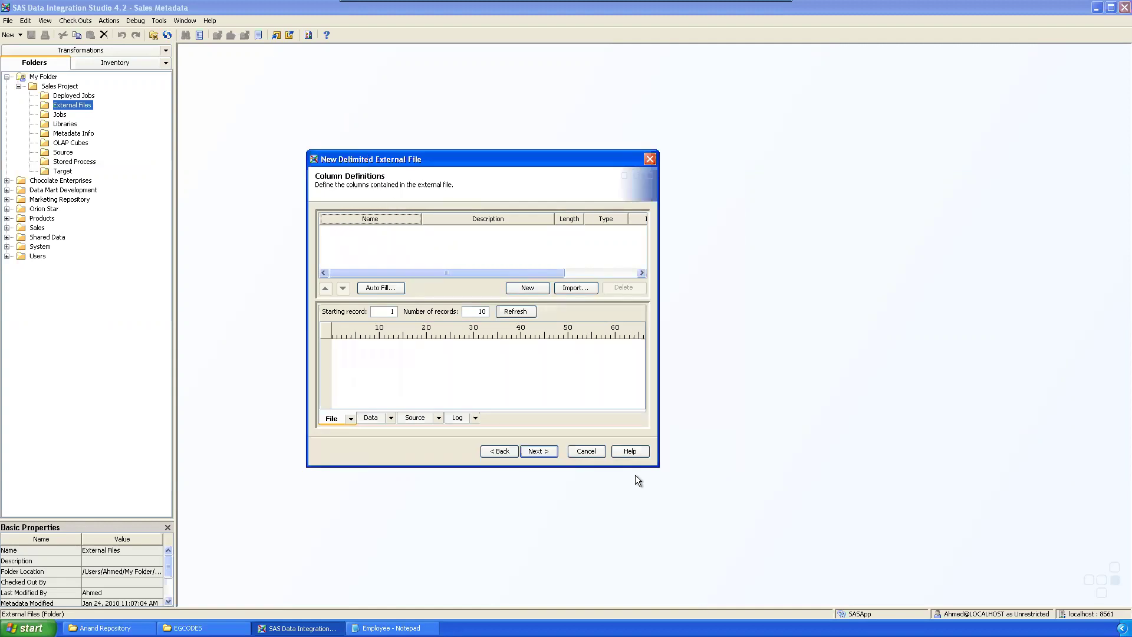
left_click_drag(656, 466, 760, 491)
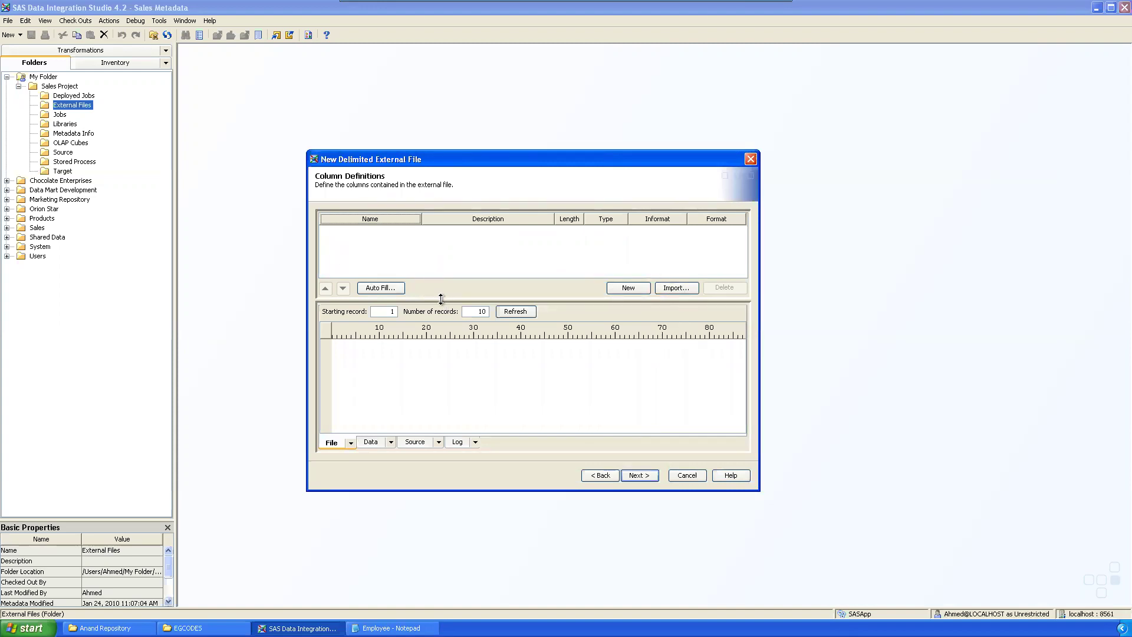
left_click_drag(440, 300, 442, 316)
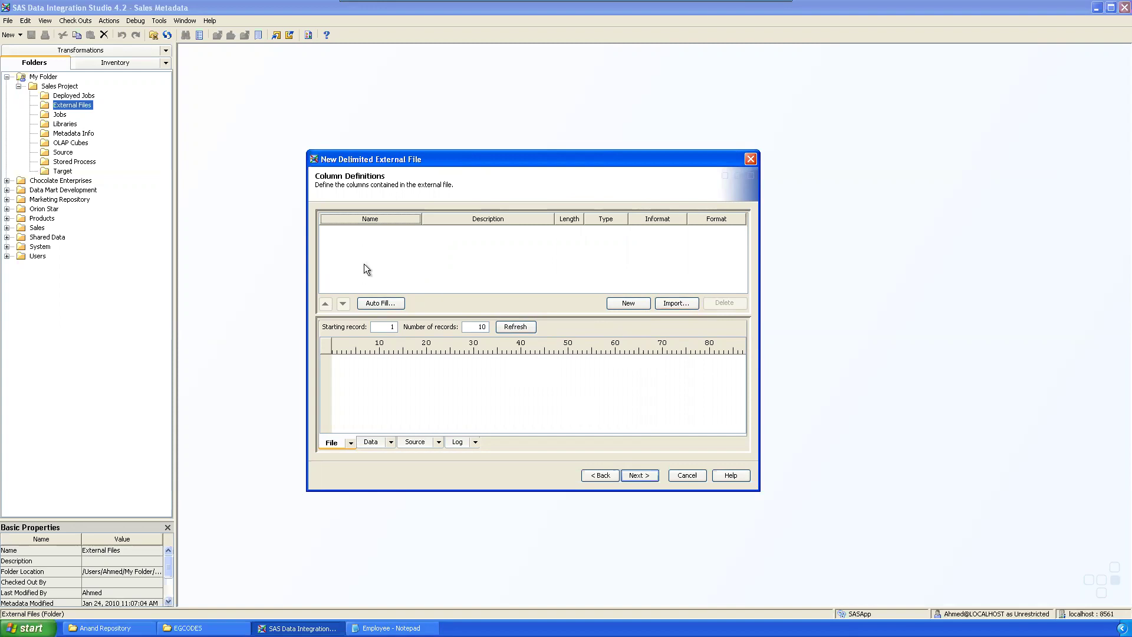
left_click(628, 303)
left_click(628, 303)
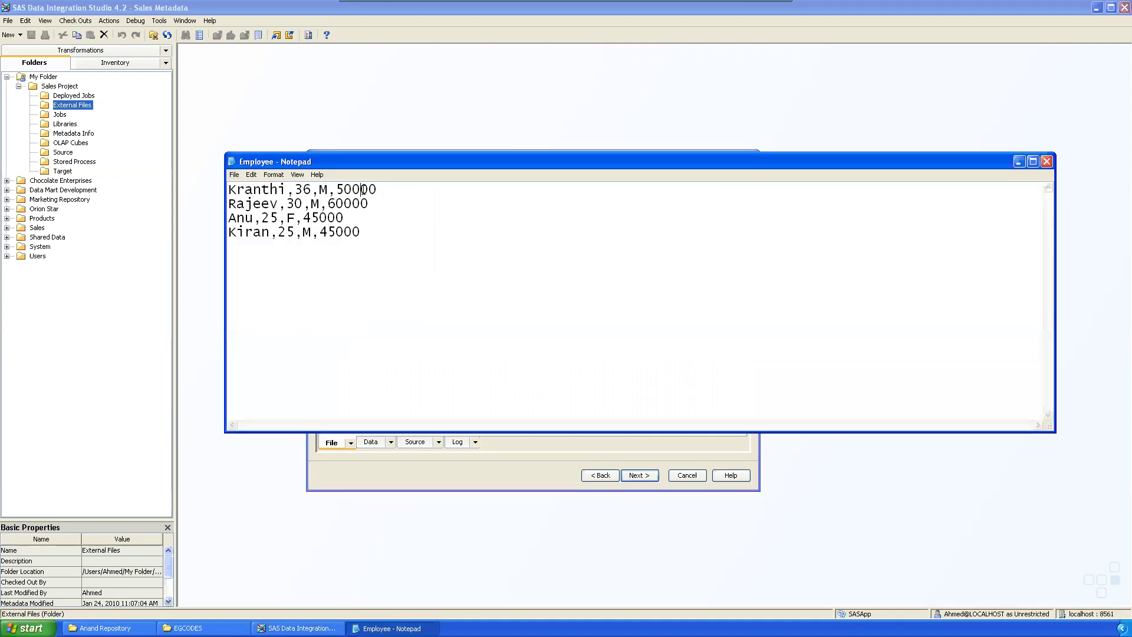
left_click(1018, 162)
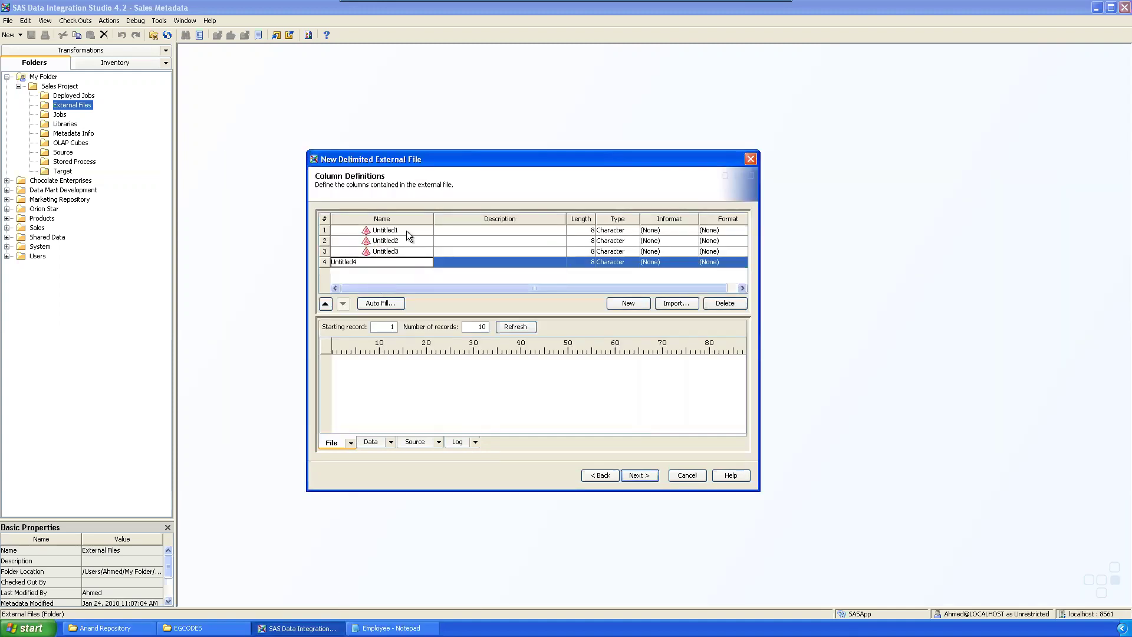
- Rename the four columns Name, Age, Sex and Salary
left_click(406, 231)
type("N")
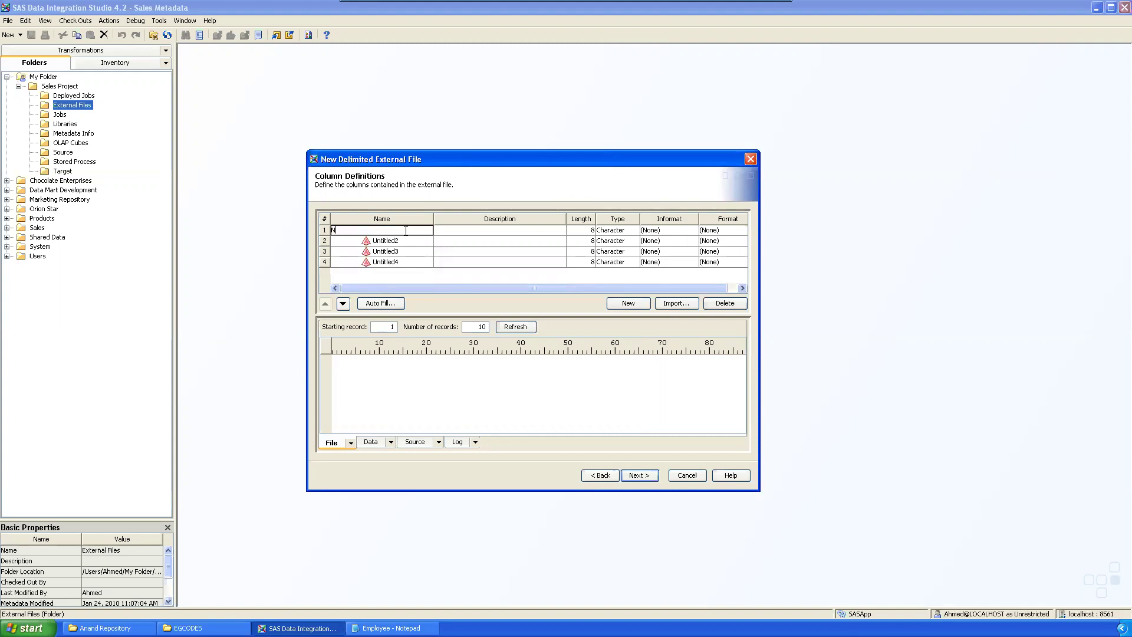
type("ame")
left_click(410, 243)
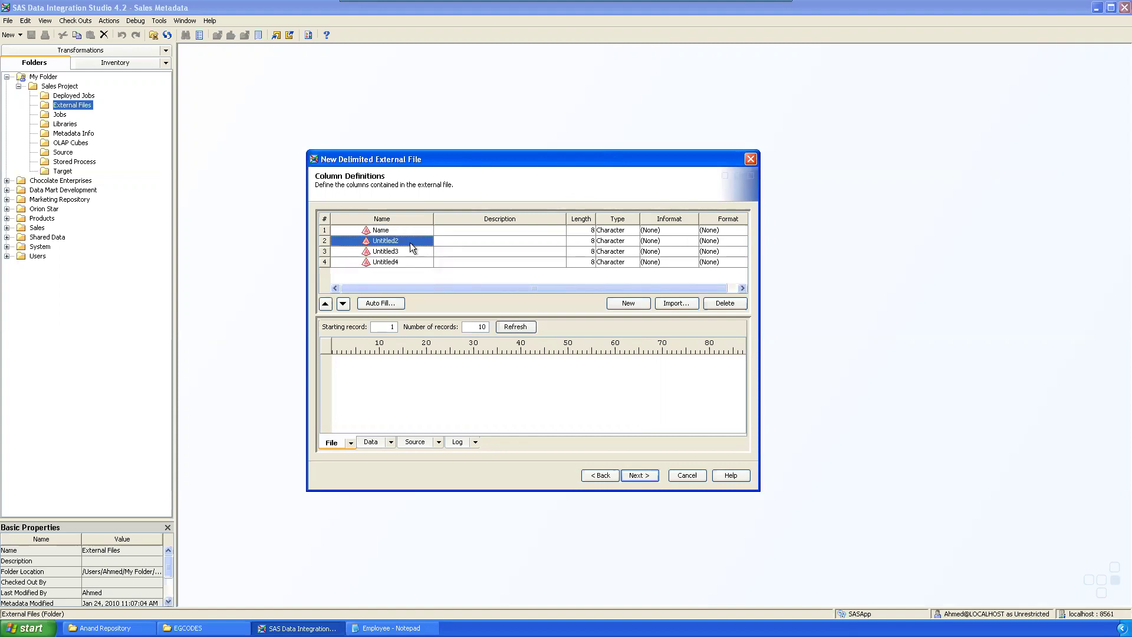
type("Age")
left_click(414, 254)
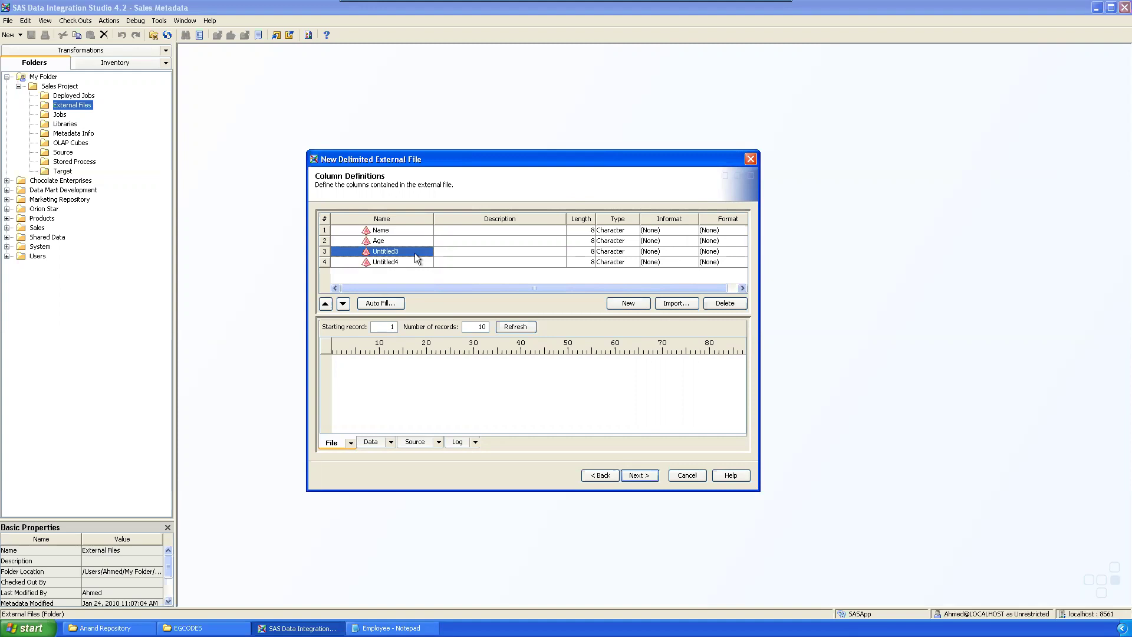
type("SEx")
key("BackSpace")
key("BackSpace")
type("es")
key("BackSpace")
type("x")
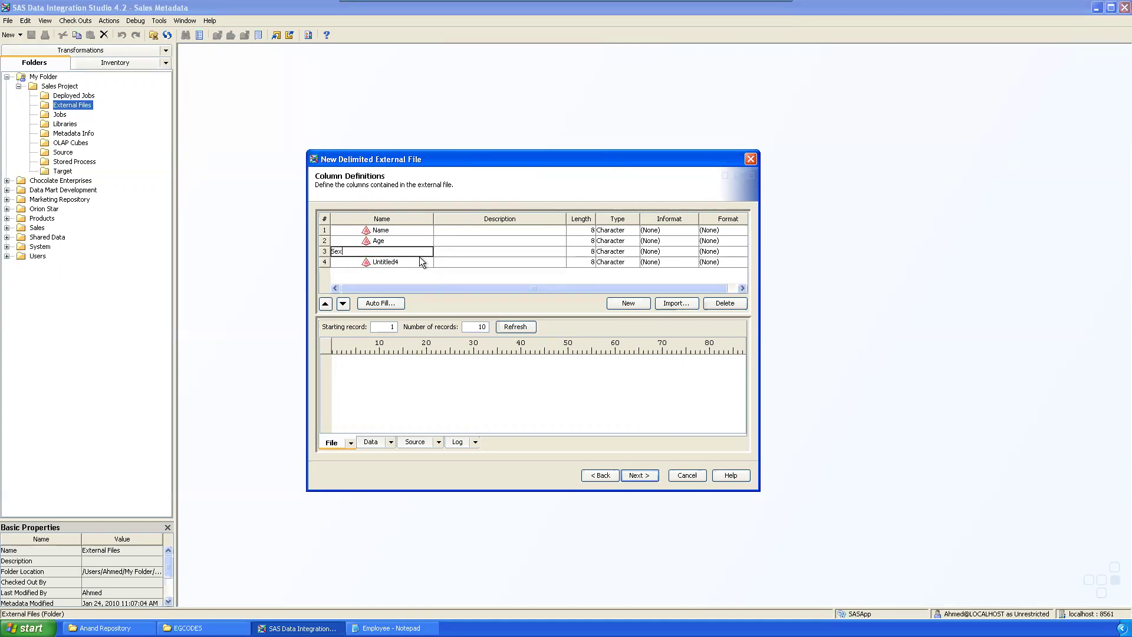
left_click(411, 260)
type("Sala")
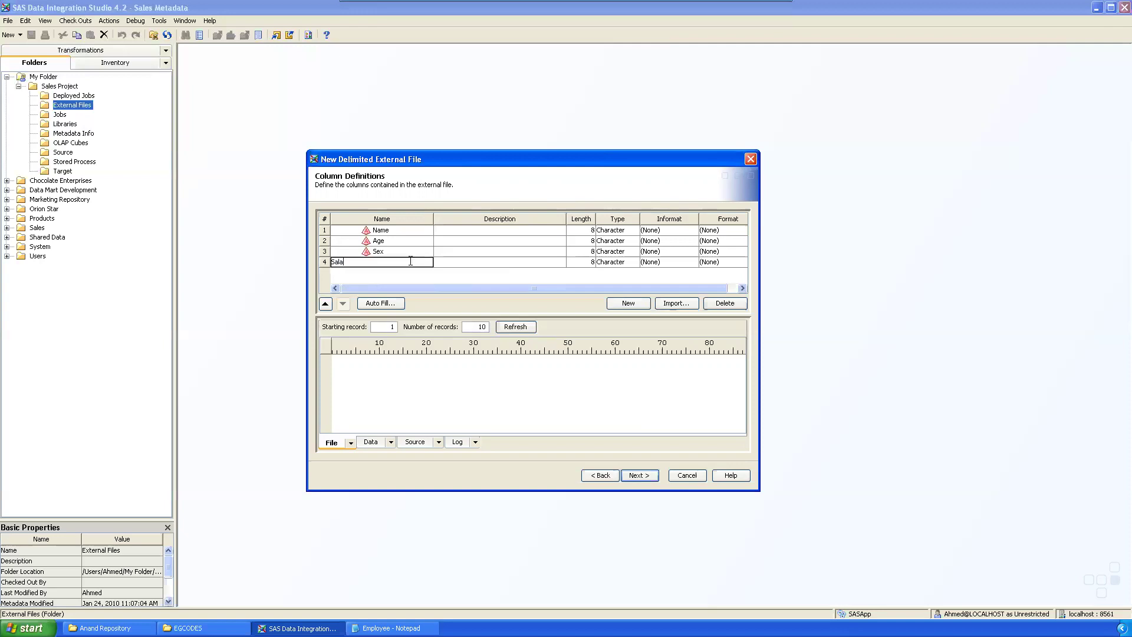
type("ry")
key("Return")
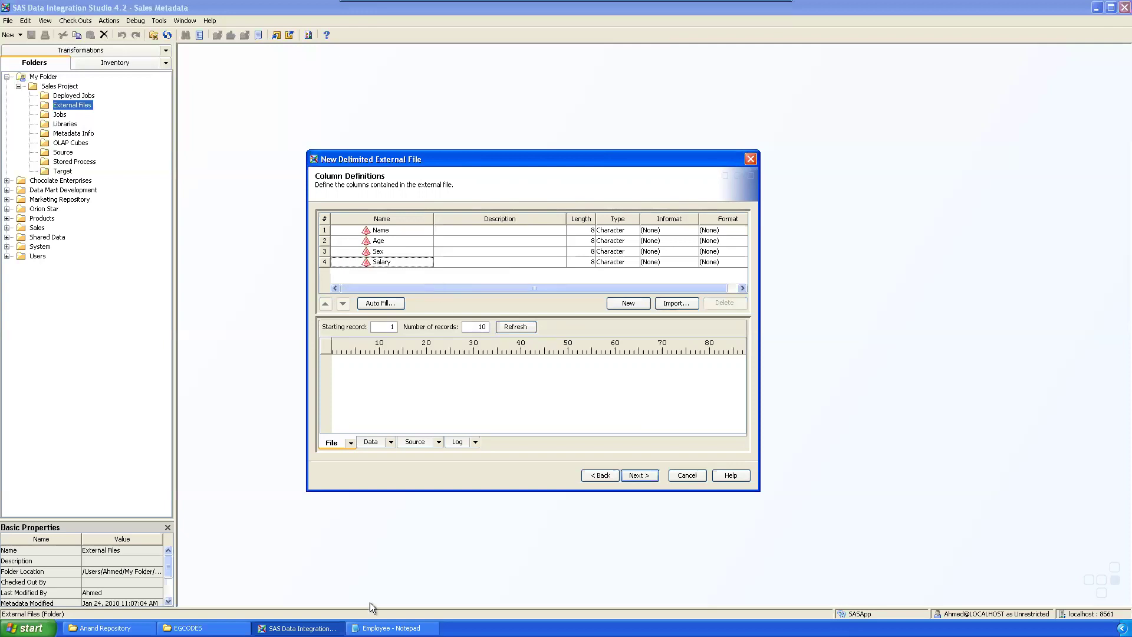
- Set the Age and Salary column types to Numeric
left_click(390, 628)
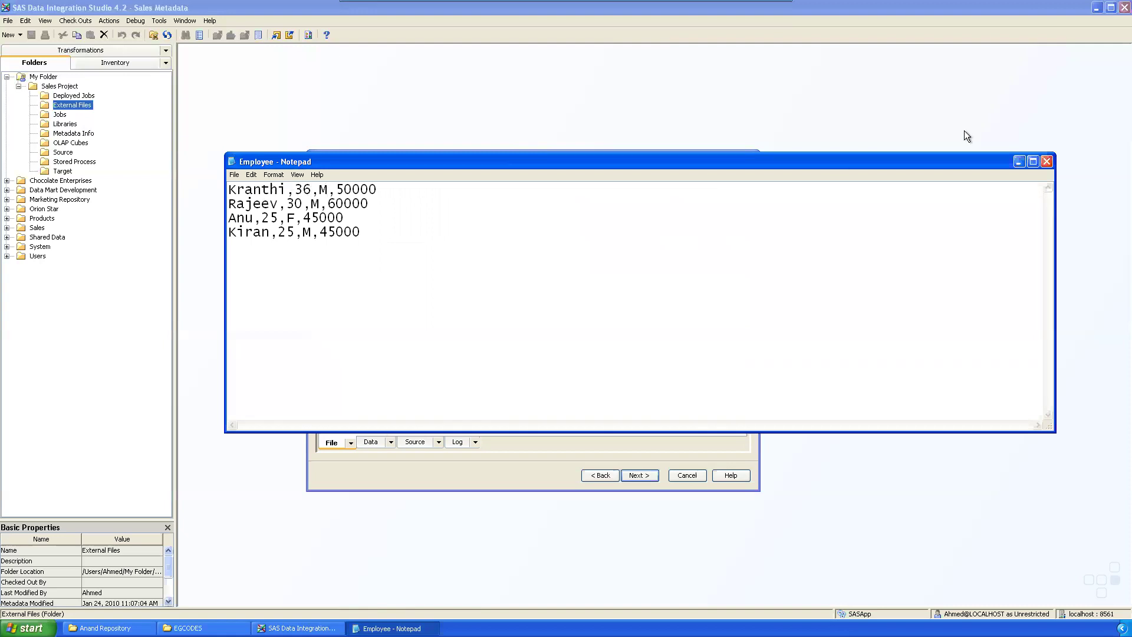
left_click(907, 192)
left_click(628, 240)
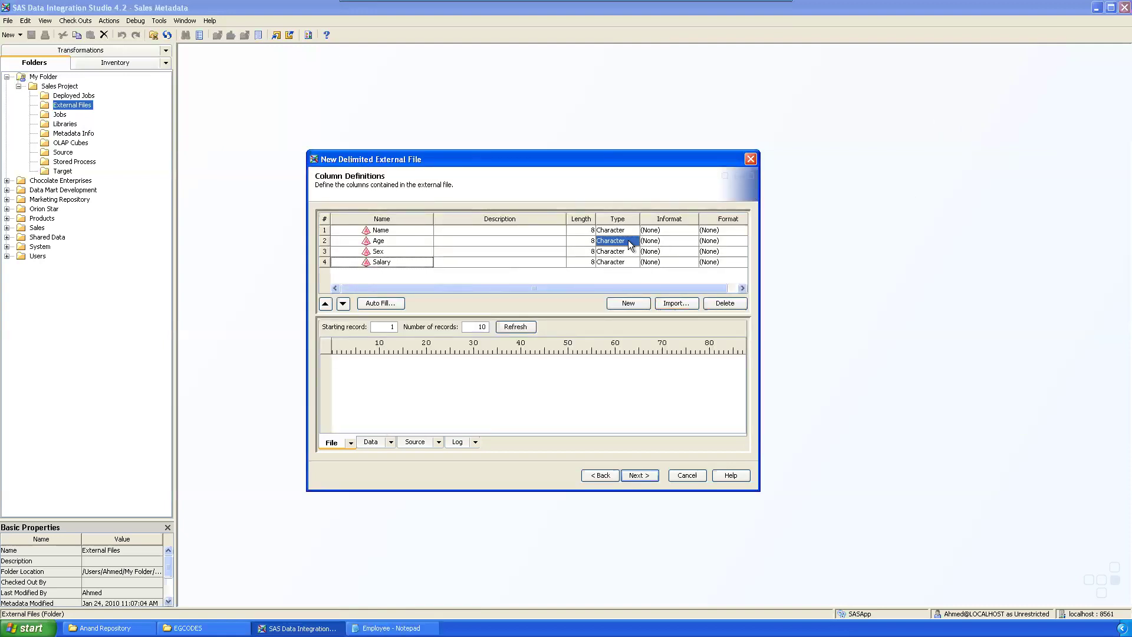
left_click(628, 240)
left_click(630, 262)
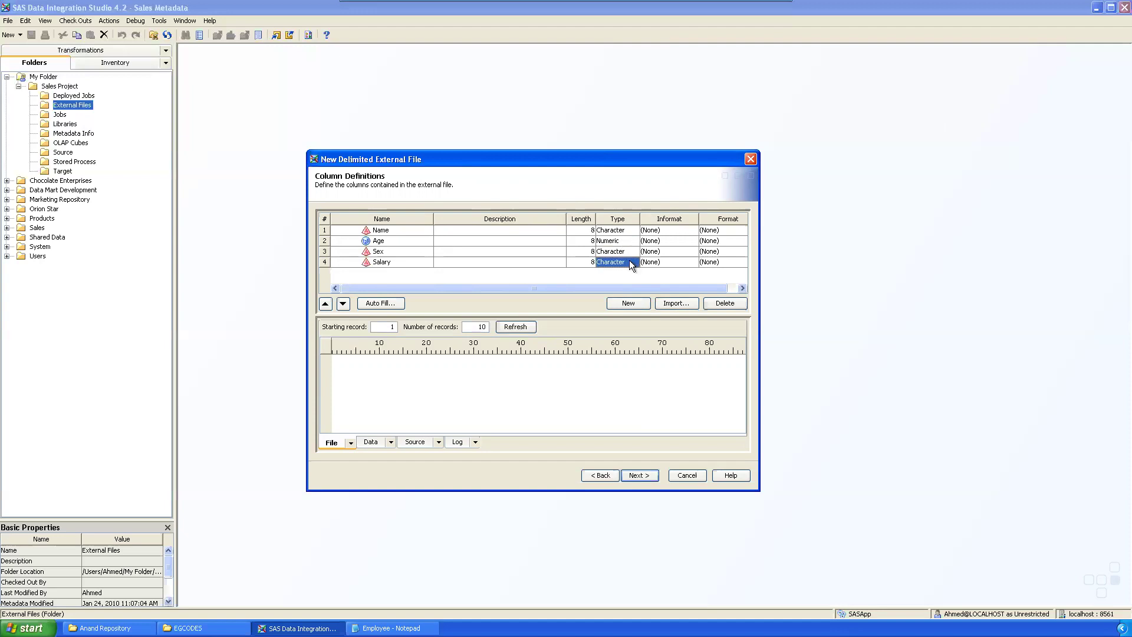
left_click(629, 260)
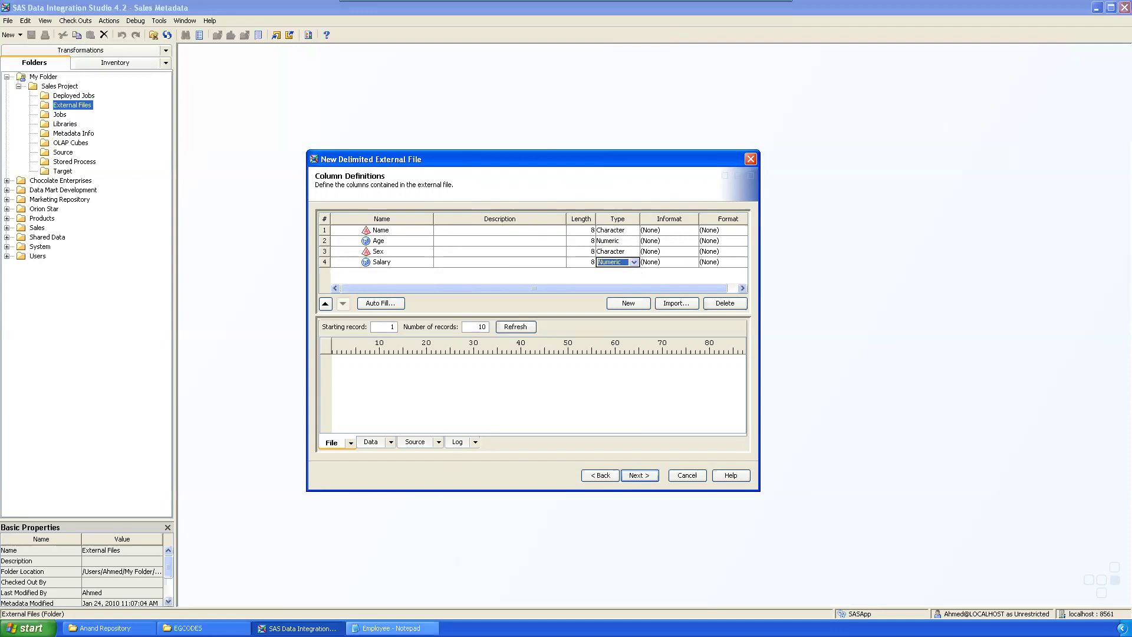
- Compare the column definitions against the Employee file's records in Notepad
left_click(392, 628)
left_click_drag(412, 322, 228, 188)
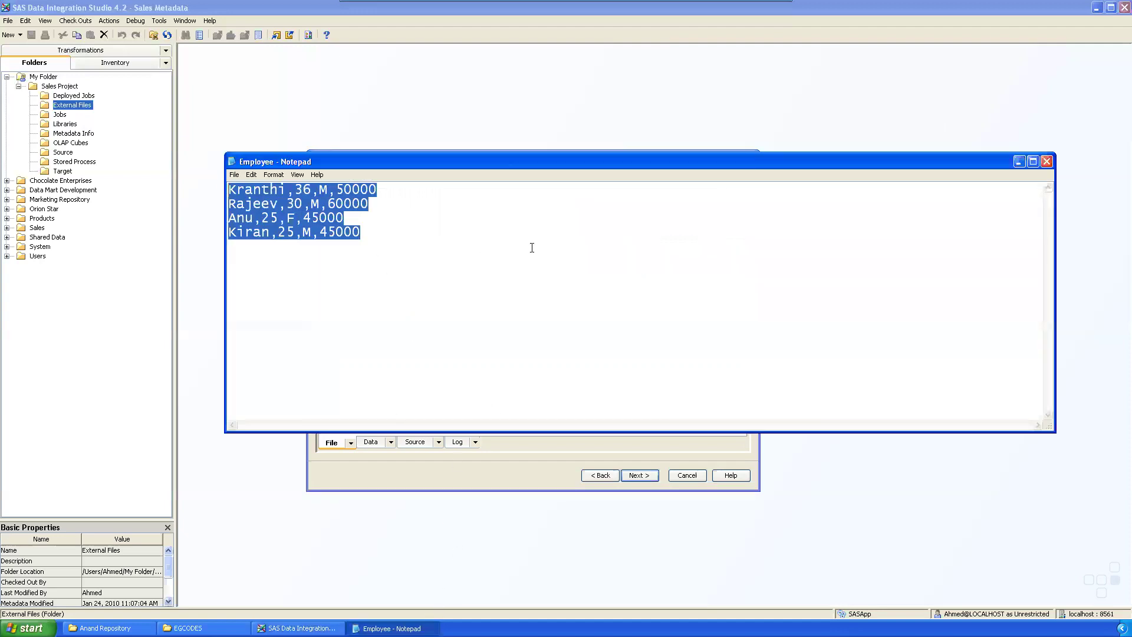
left_click(530, 248)
key("alt+Tab")
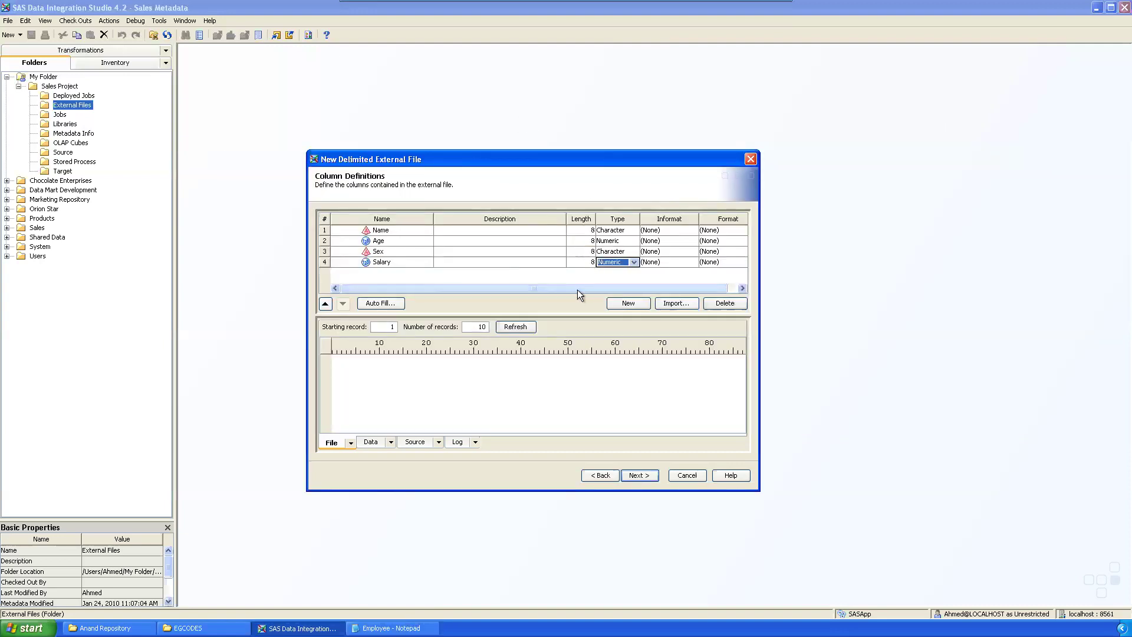
left_click_drag(567, 288, 655, 290)
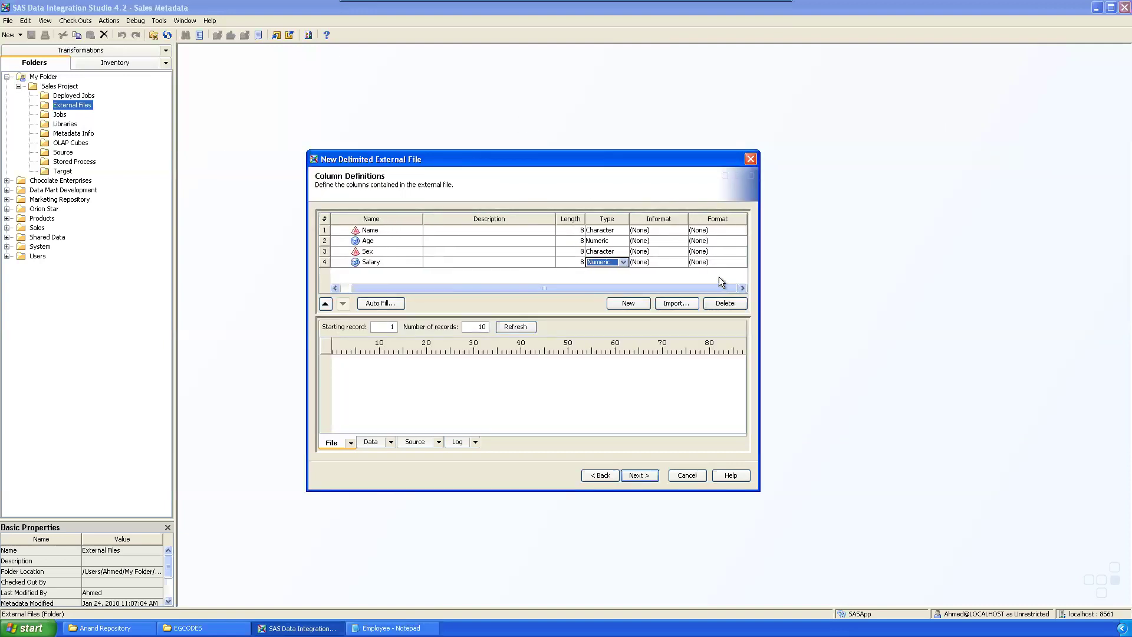
left_click_drag(469, 288, 388, 288)
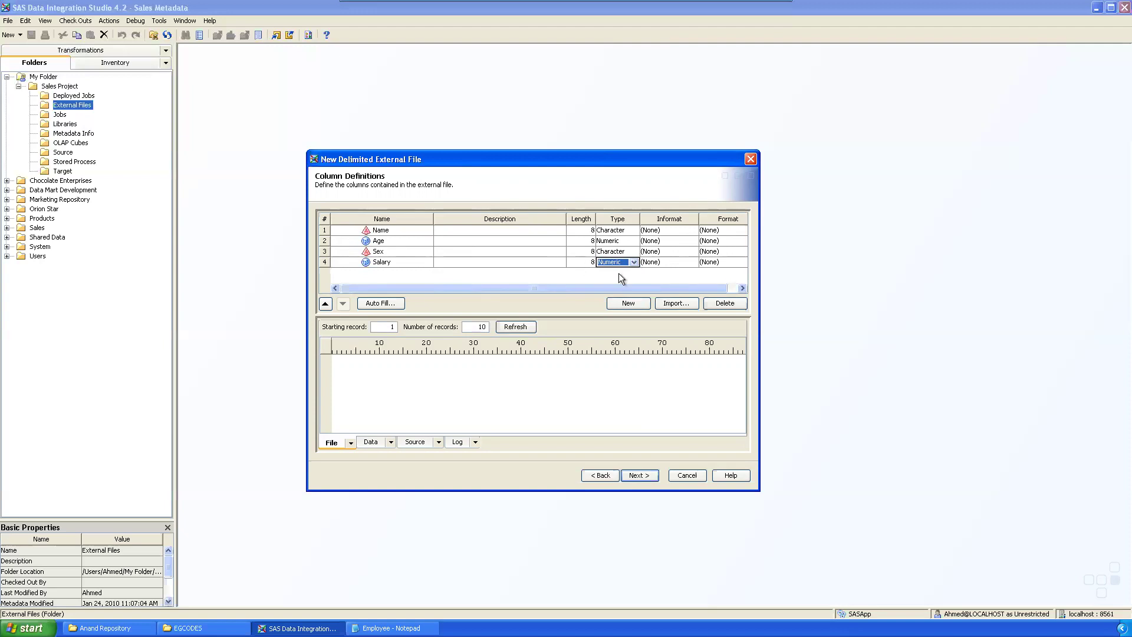
- Refresh the preview, accept the 4-lines warning, and compare records with Notepad
left_click(515, 327)
left_click(533, 342)
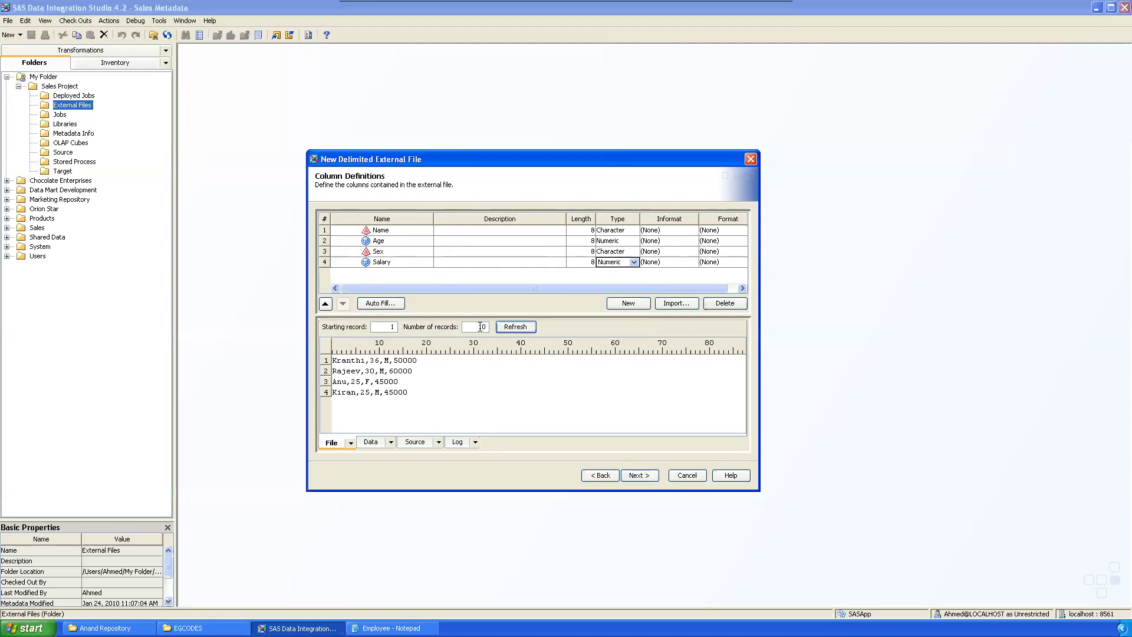
left_click(373, 381)
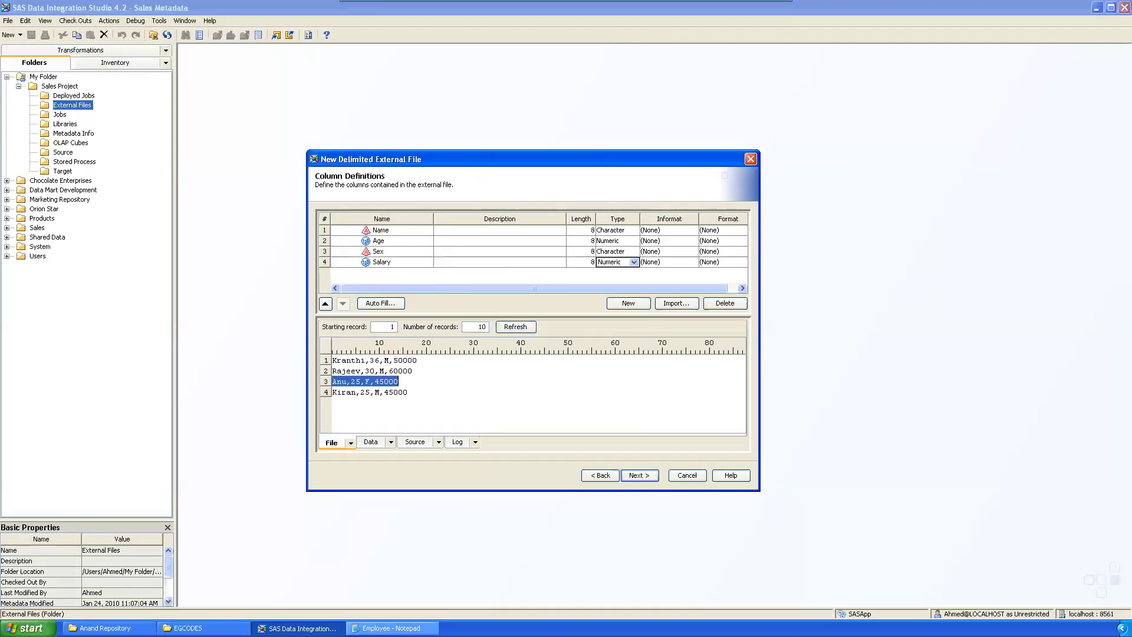
left_click(391, 628)
left_click(403, 120)
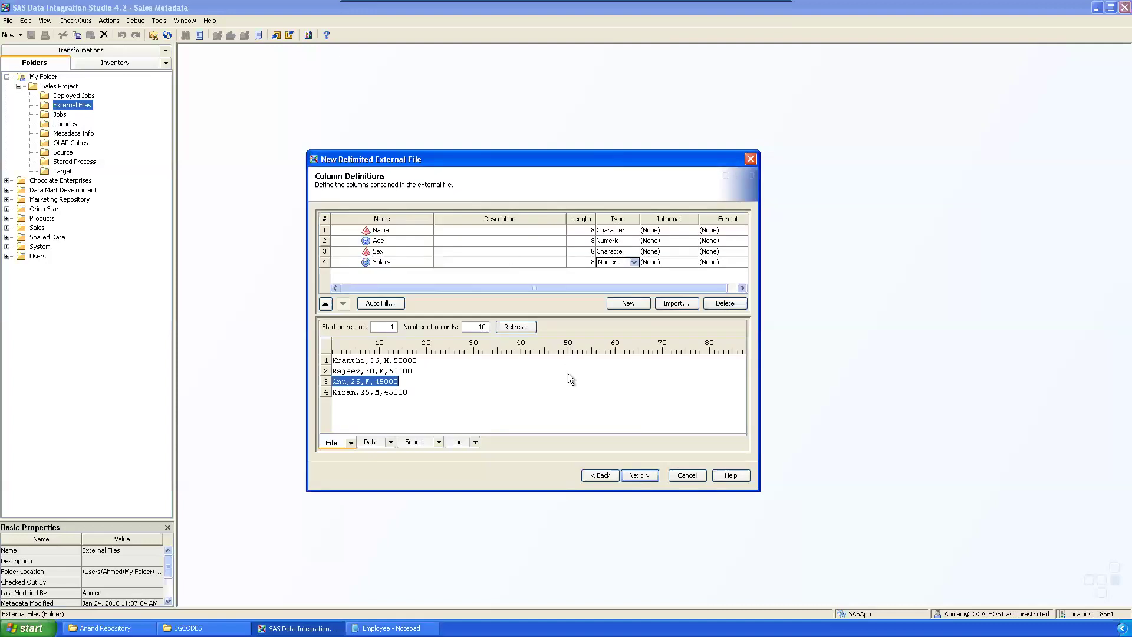
double_click(492, 327)
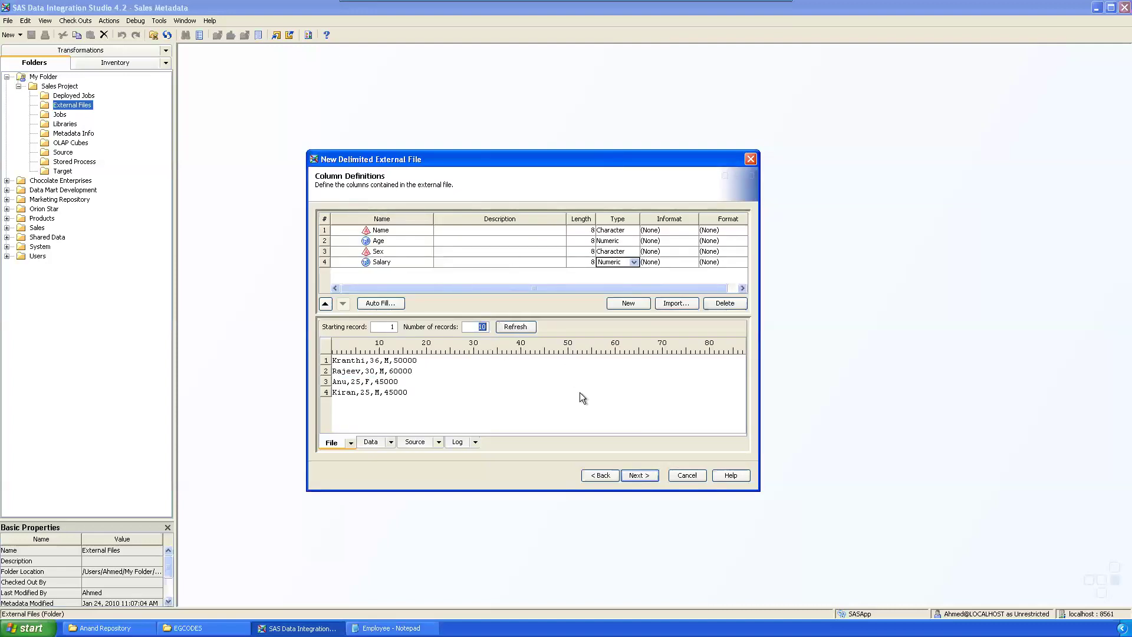
left_click_drag(413, 406, 331, 359)
left_click(483, 382)
- Finish the wizard and open Employee as a table showing Kranthi, Rajeev, Anu, Kiran
left_click(643, 476)
left_click(642, 476)
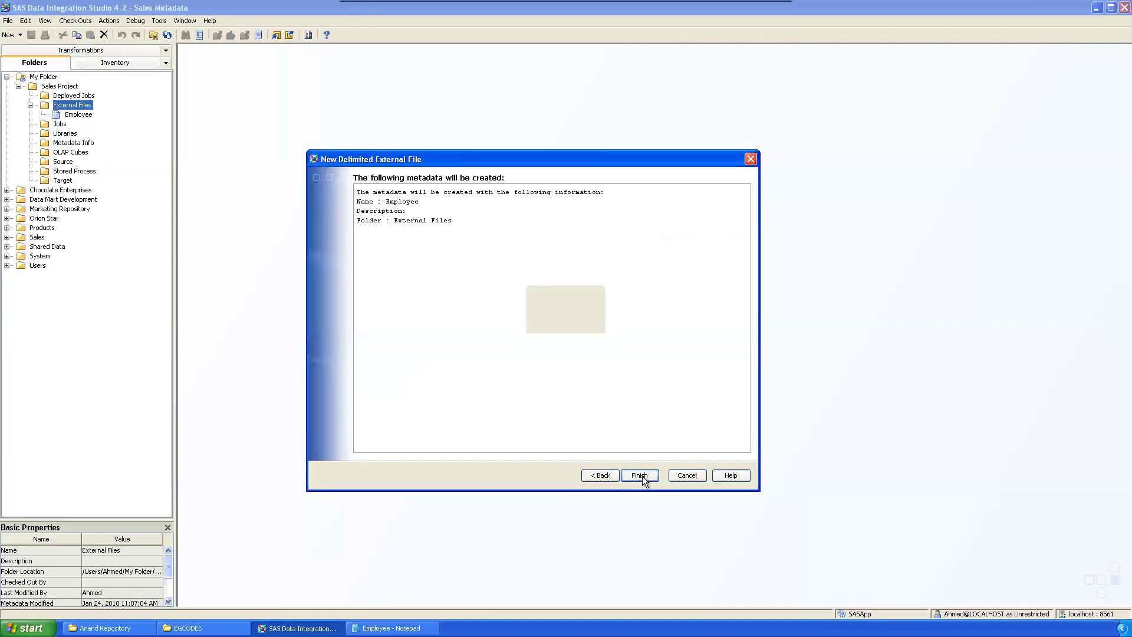
left_click(80, 115)
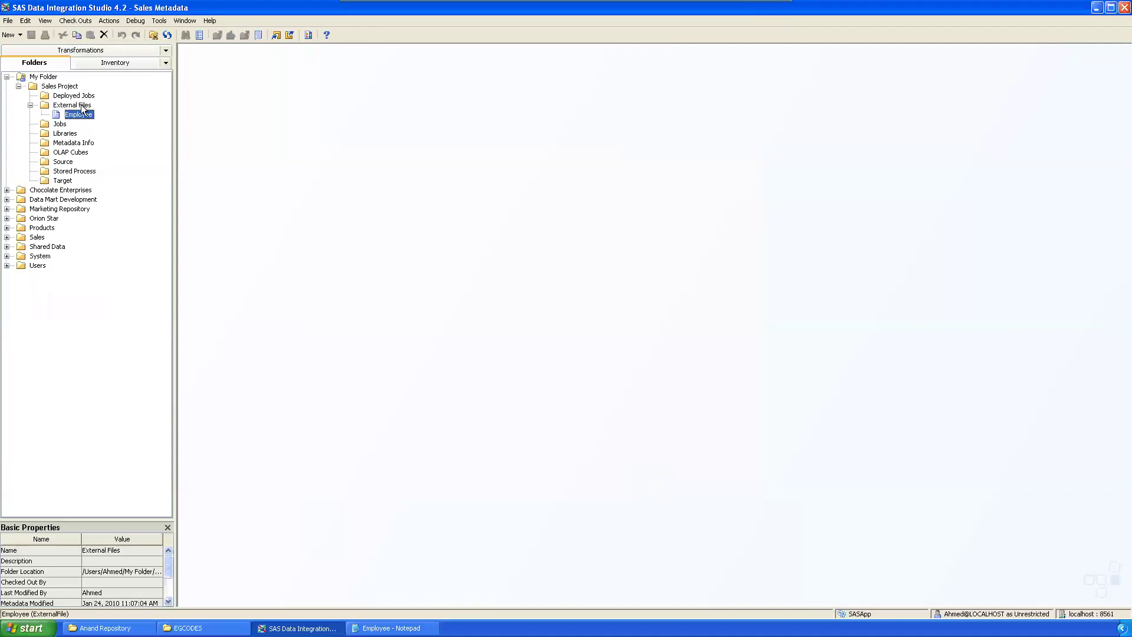
right_click(83, 111)
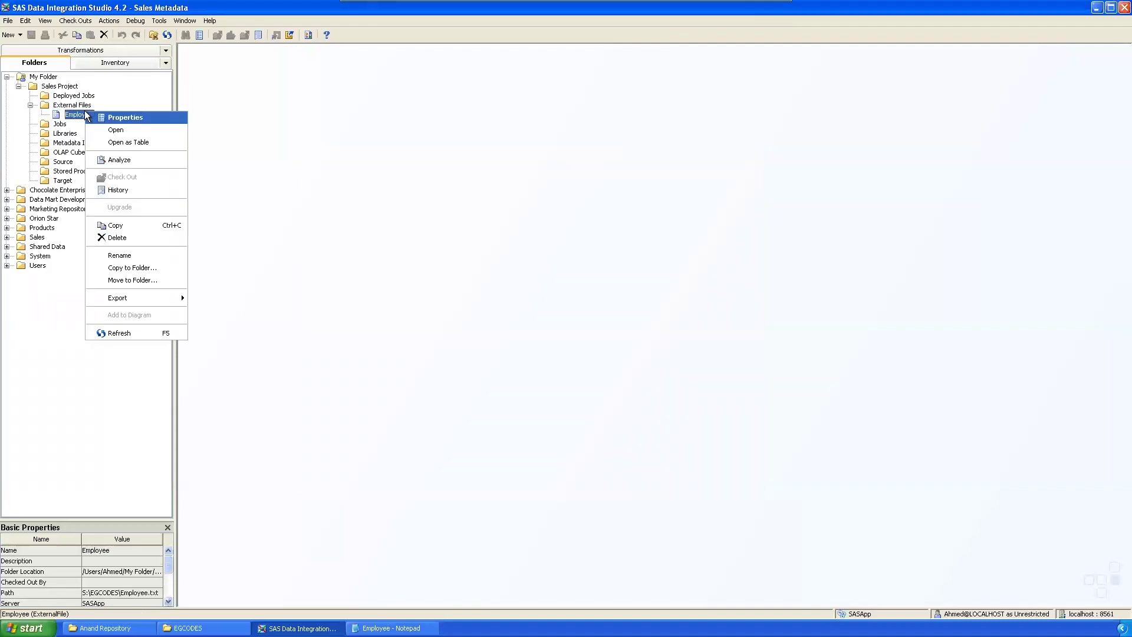
left_click(124, 143)
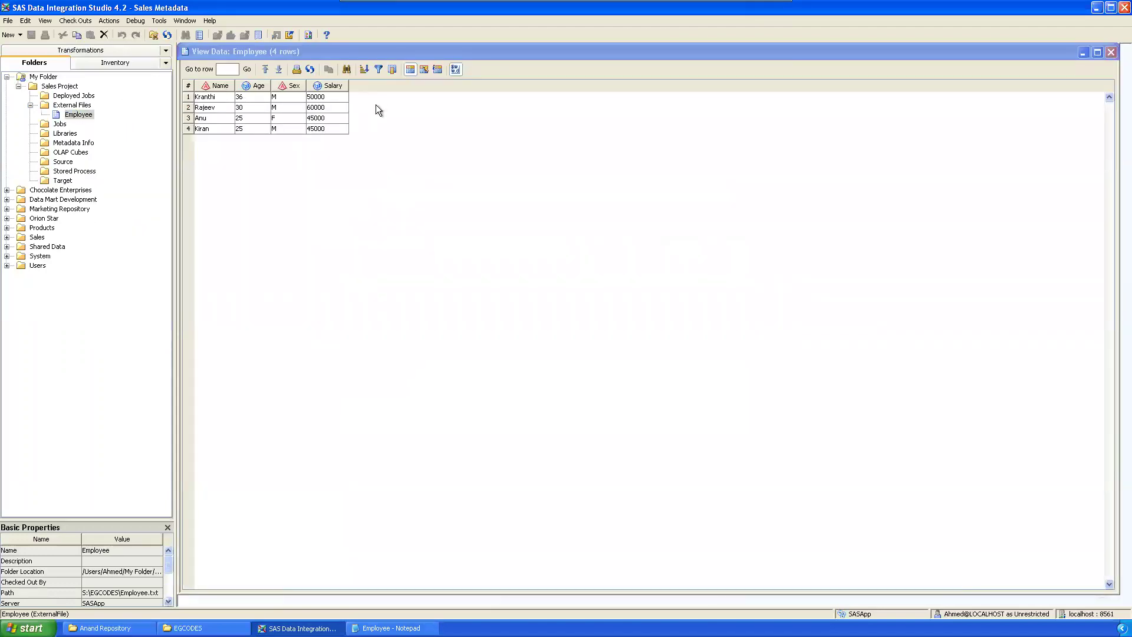
left_click(1111, 51)
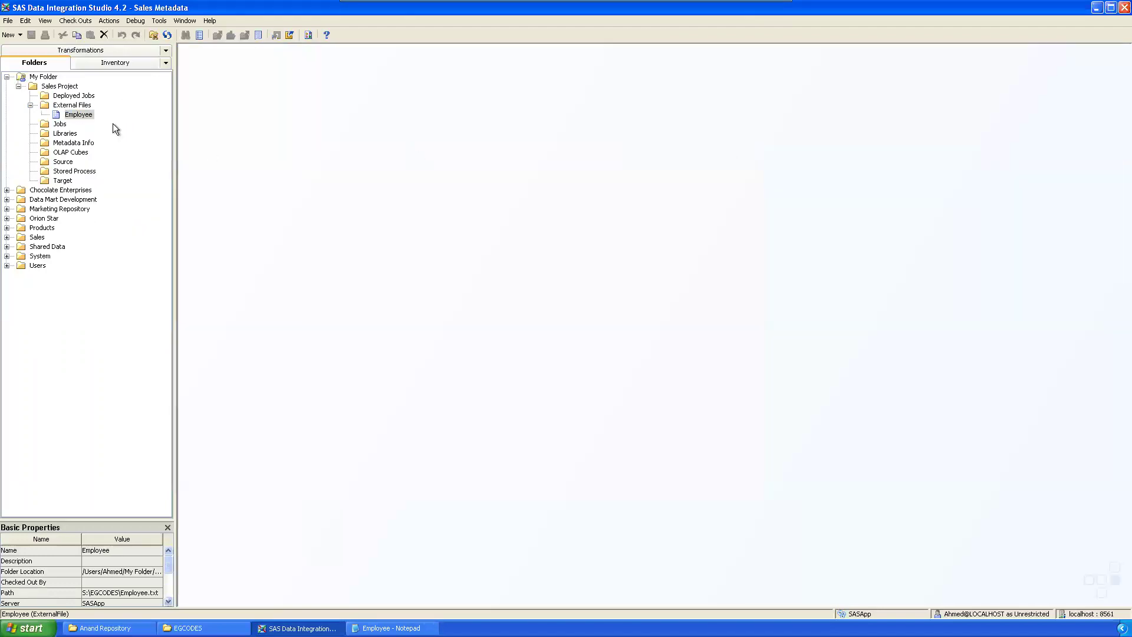
- View the Employee file's records with View File, then close the viewer
right_click(79, 115)
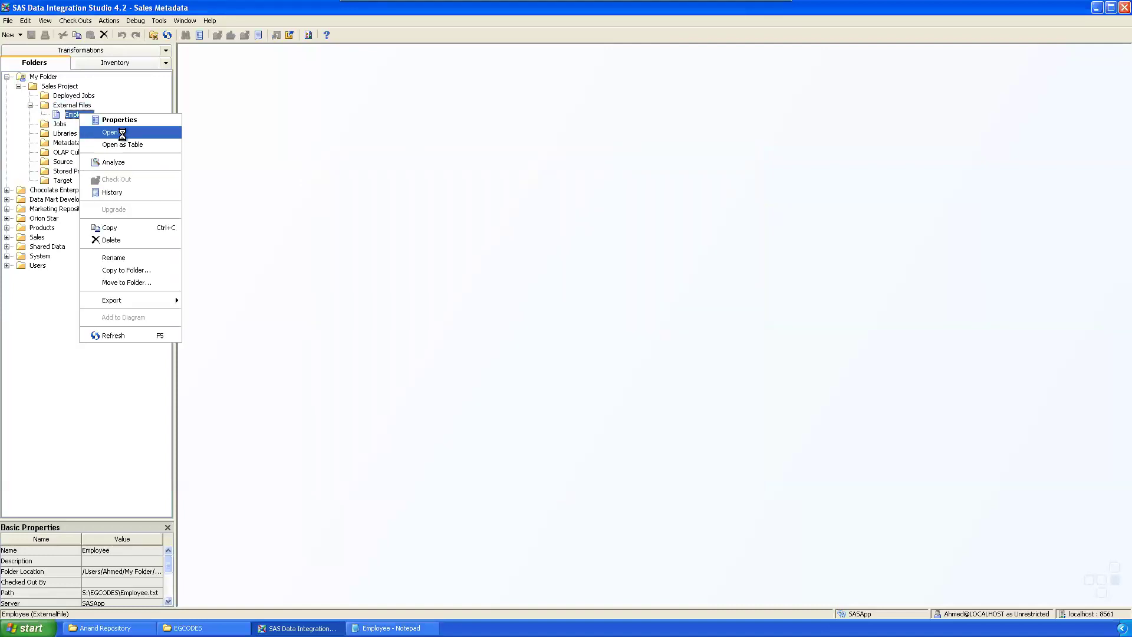
left_click(121, 132)
left_click(385, 155)
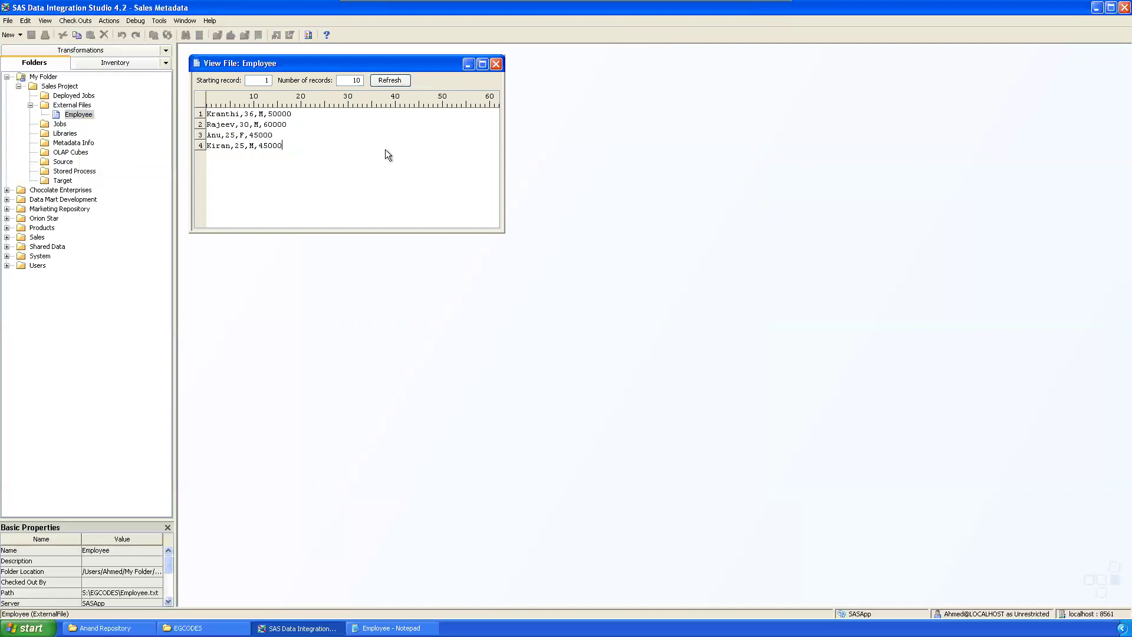
left_click(496, 65)
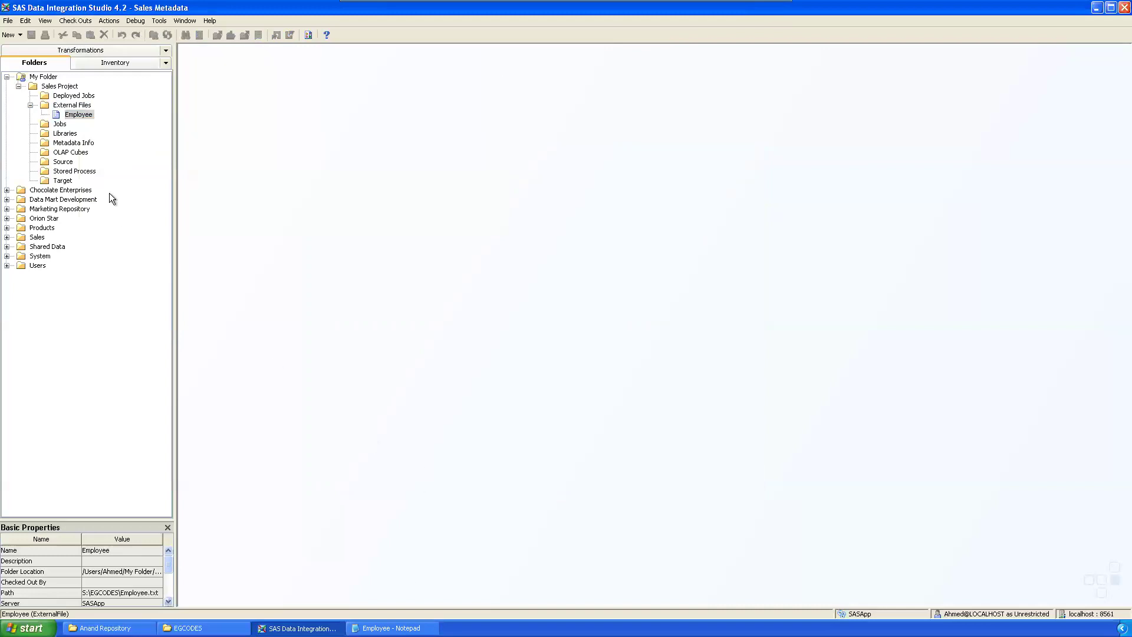
- Close the Employee.txt Notepad window and return to Employee in the project
left_click(391, 628)
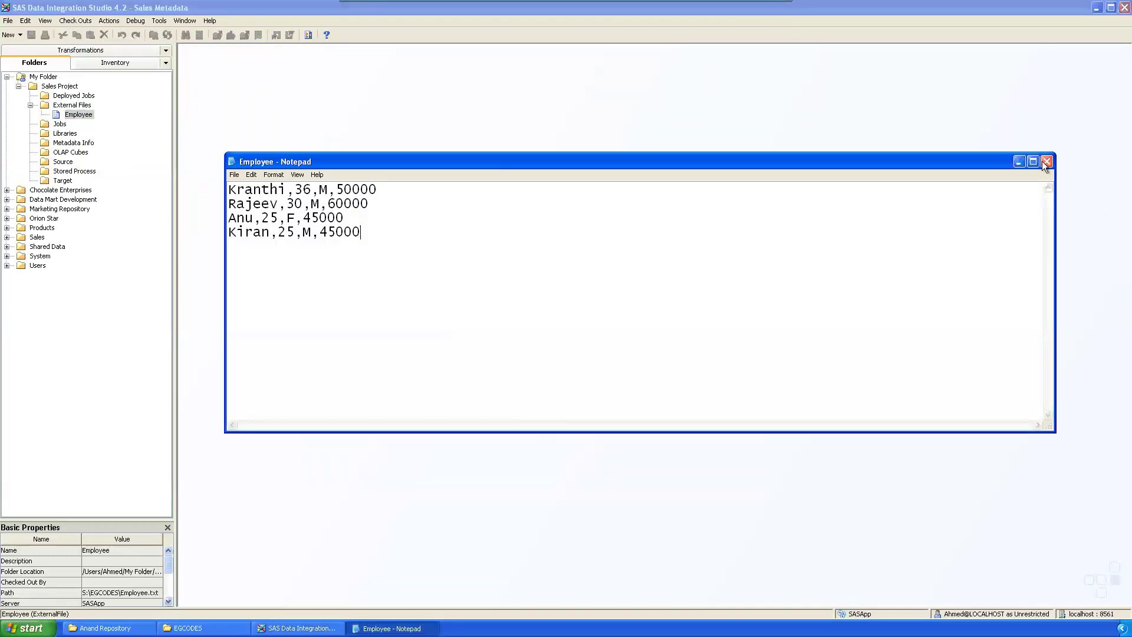
left_click(1046, 162)
left_click(188, 628)
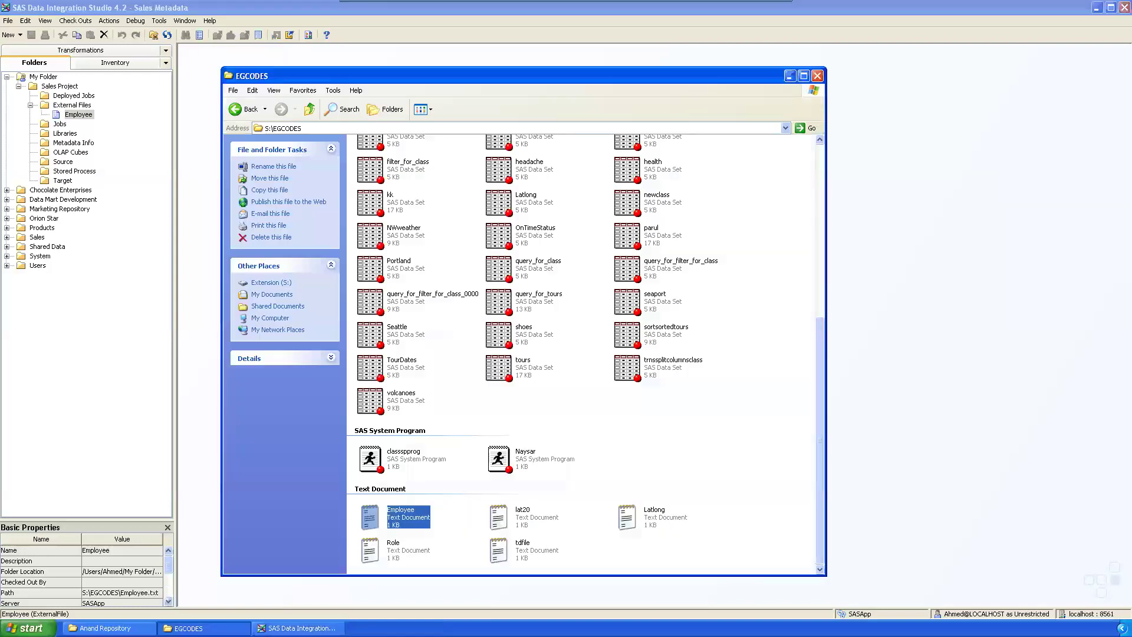
left_click(80, 117)
left_click(82, 119)
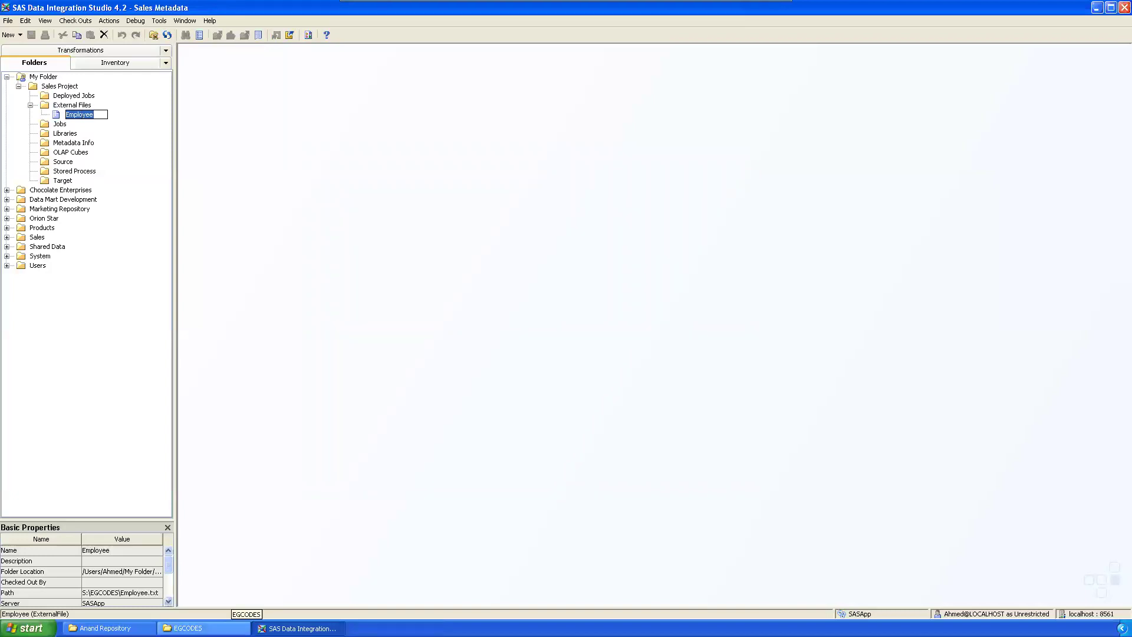
left_click(188, 628)
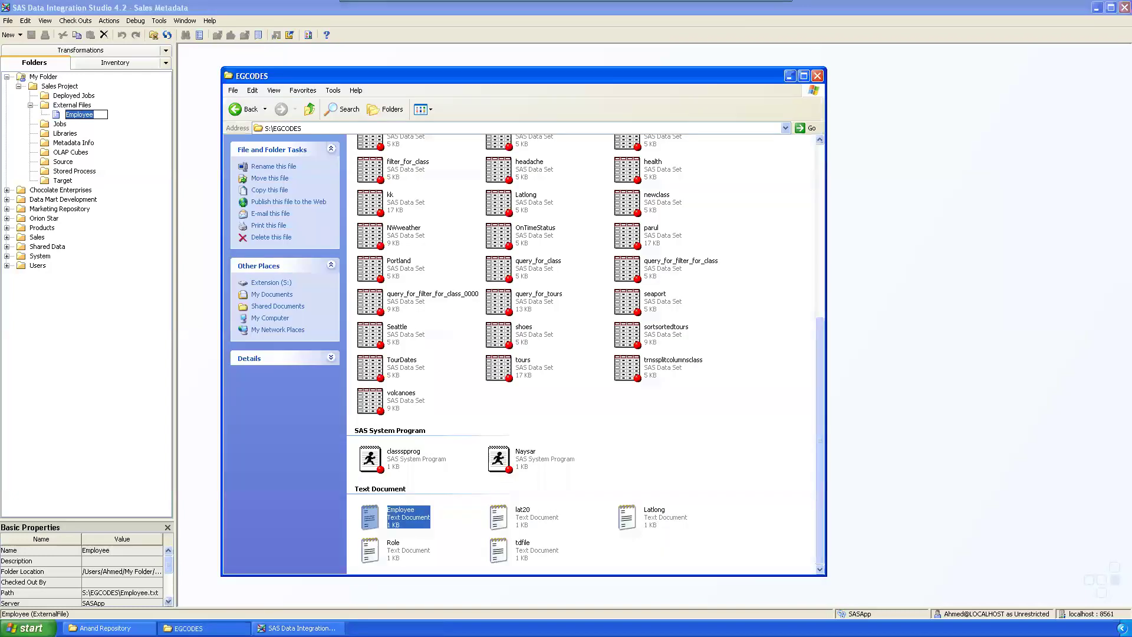
left_click(152, 185)
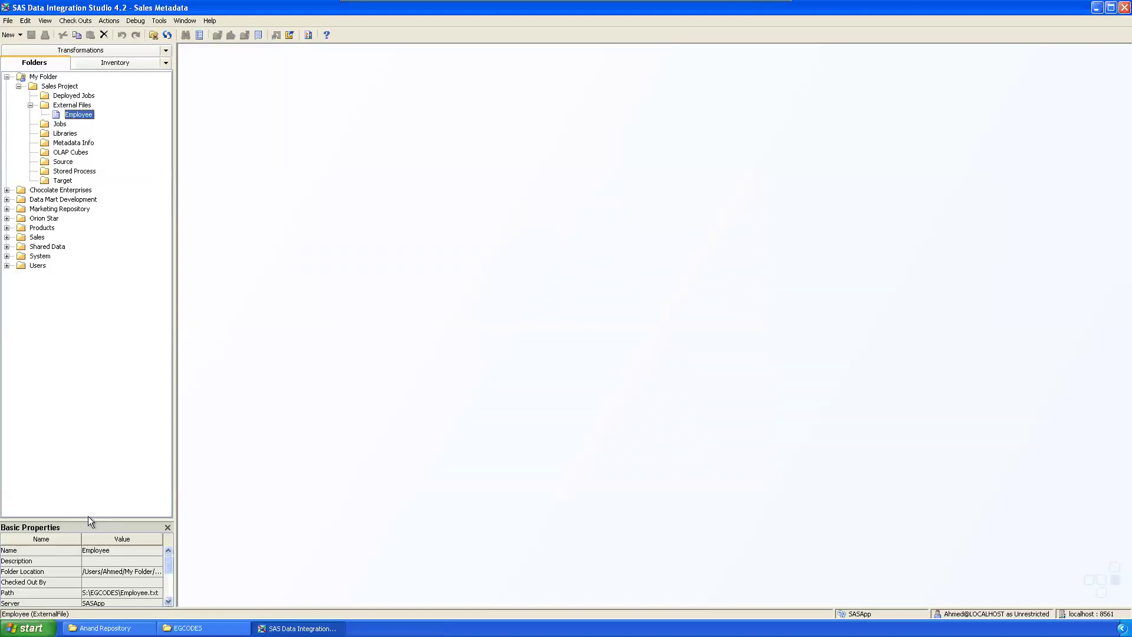
- Enlarge the properties panel and inspect Employee's name, description and folder location
left_click_drag(90, 521, 129, 432)
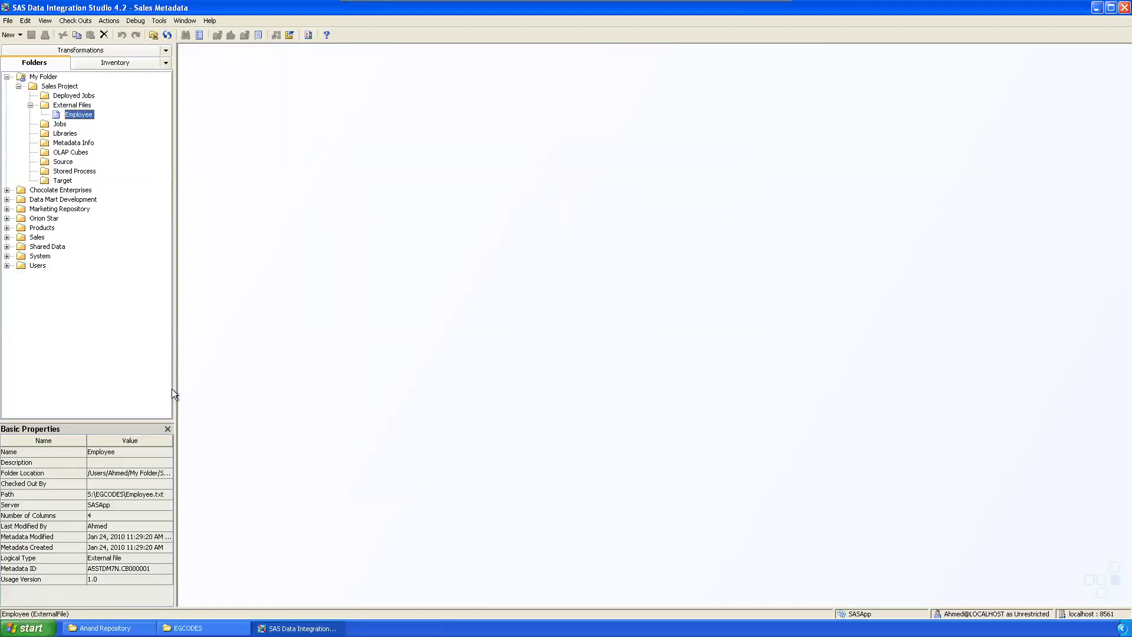
left_click_drag(175, 387, 291, 389)
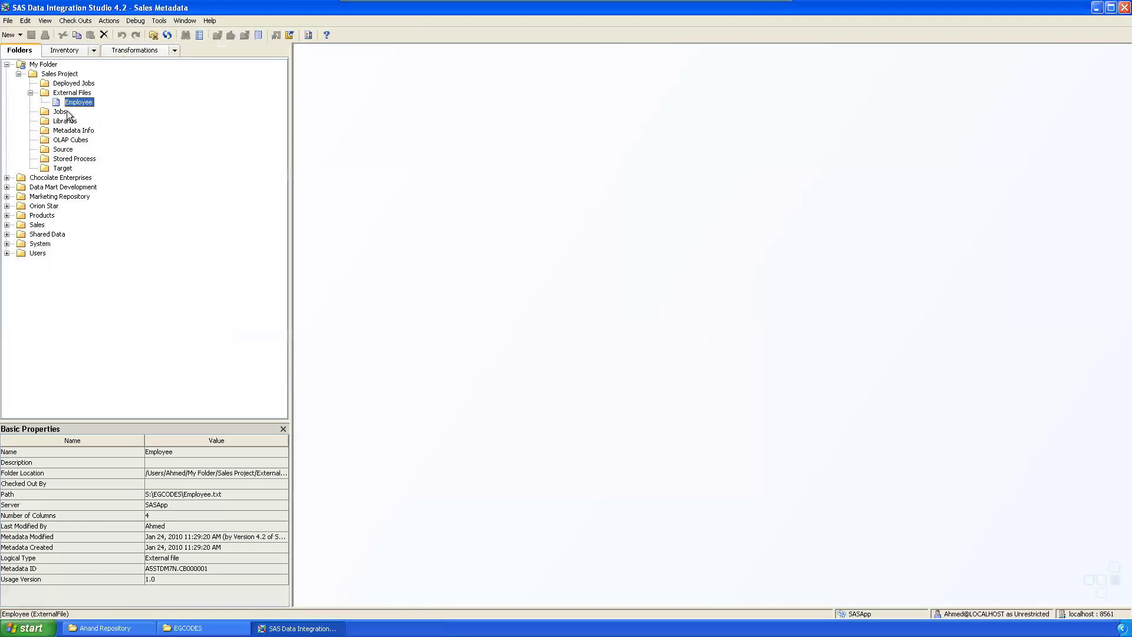
left_click(35, 451)
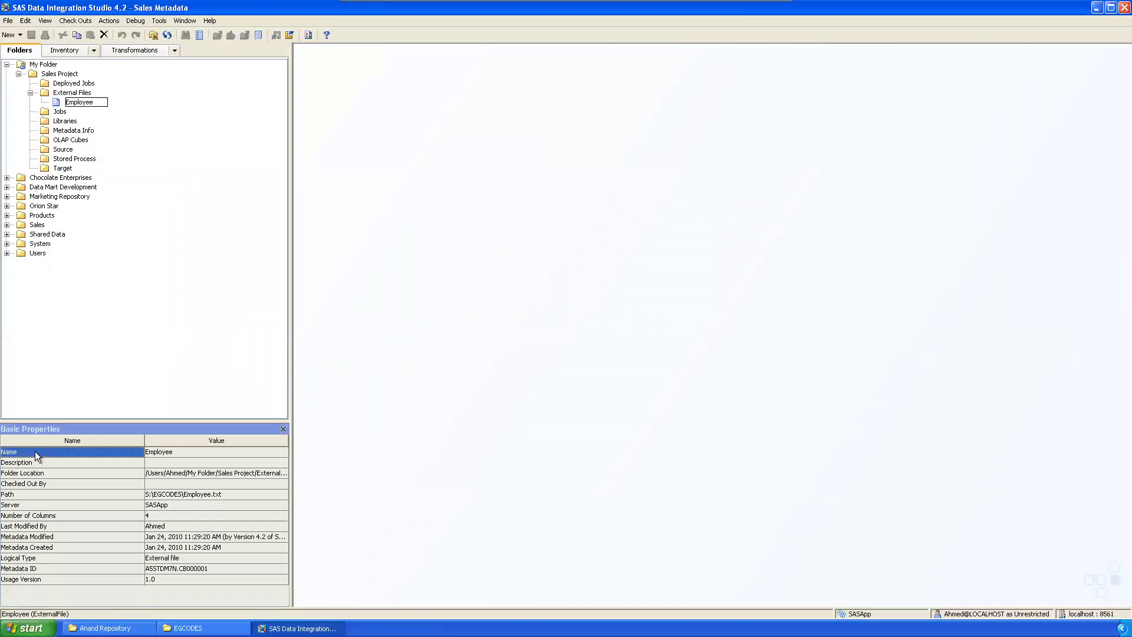
left_click(176, 455)
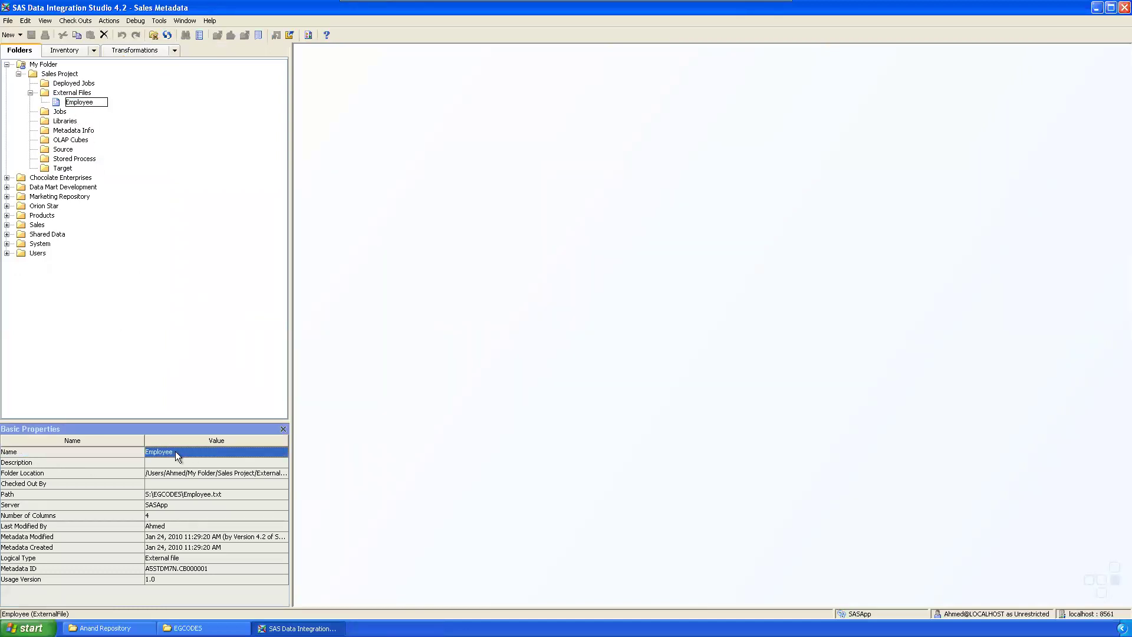
left_click(56, 464)
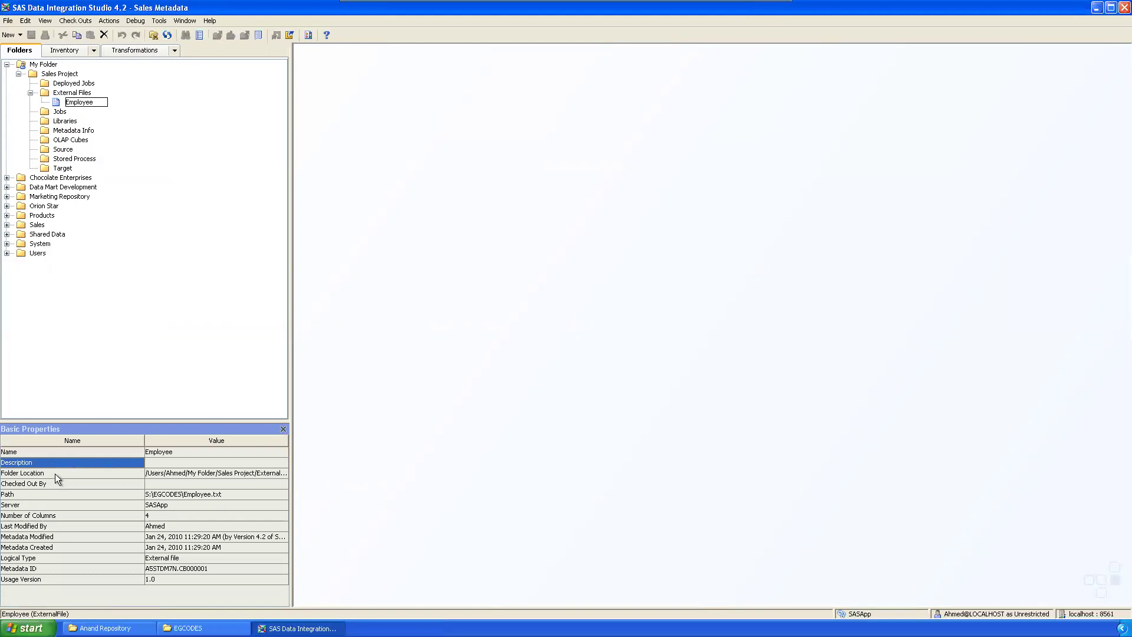
left_click(54, 473)
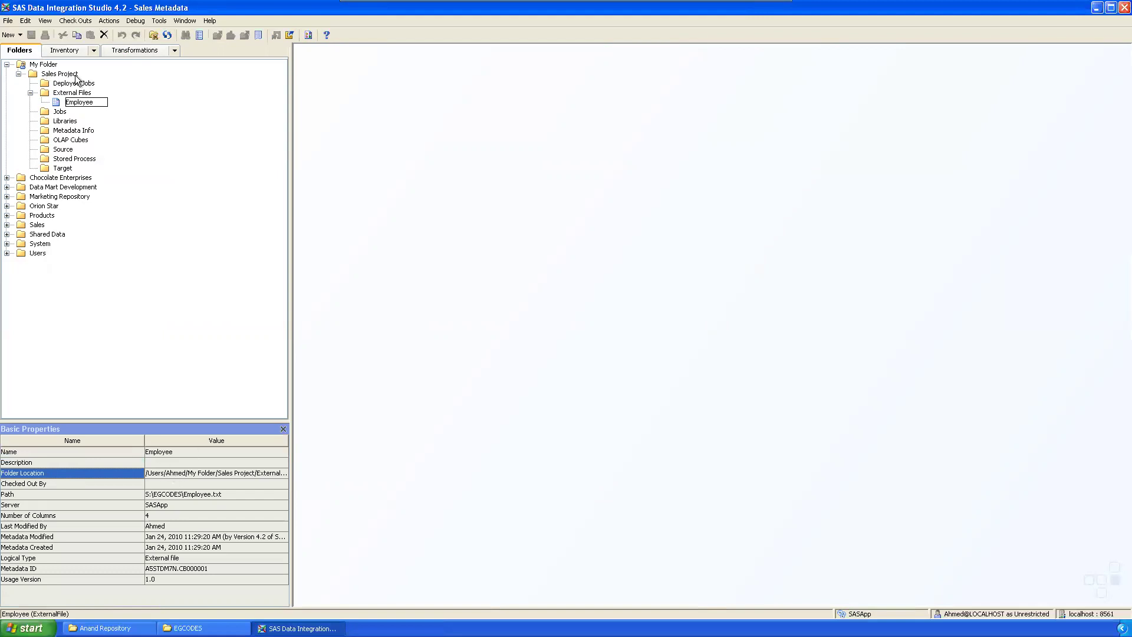
left_click(44, 66)
left_click(74, 94)
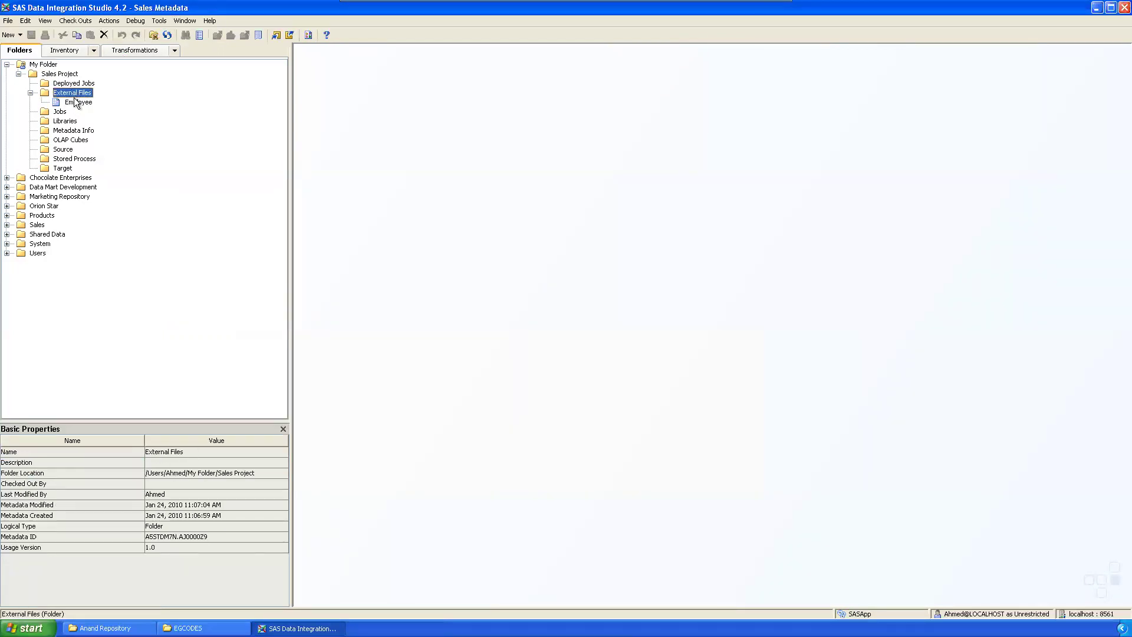
left_click(76, 103)
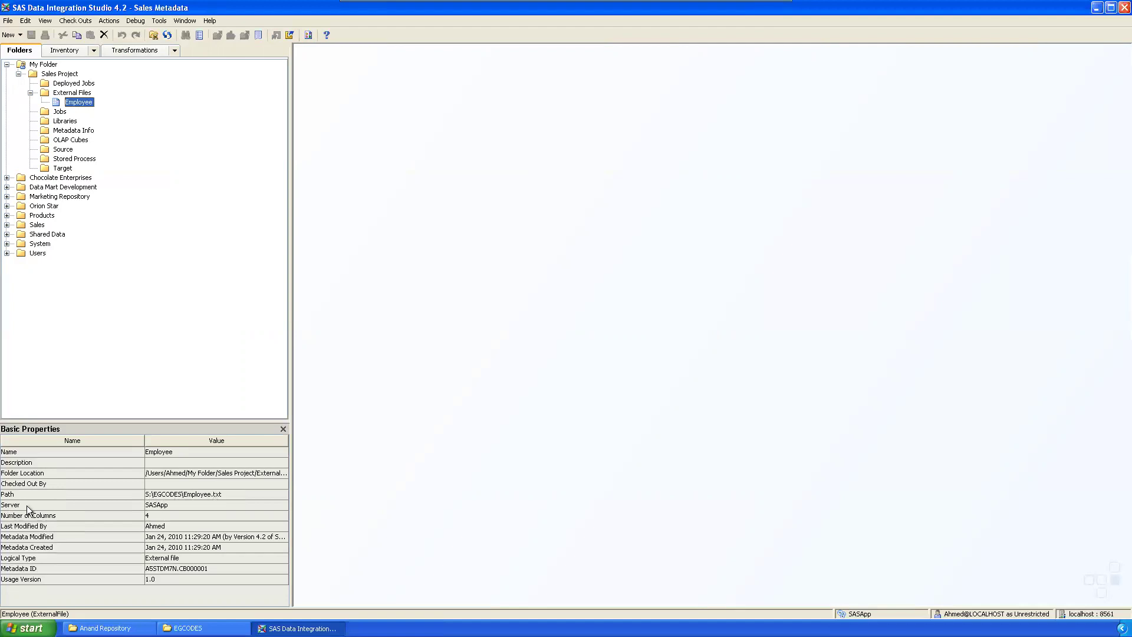
- Check the SASApp server, column count, External File type, metadata ID and version 1.0
left_click(181, 505)
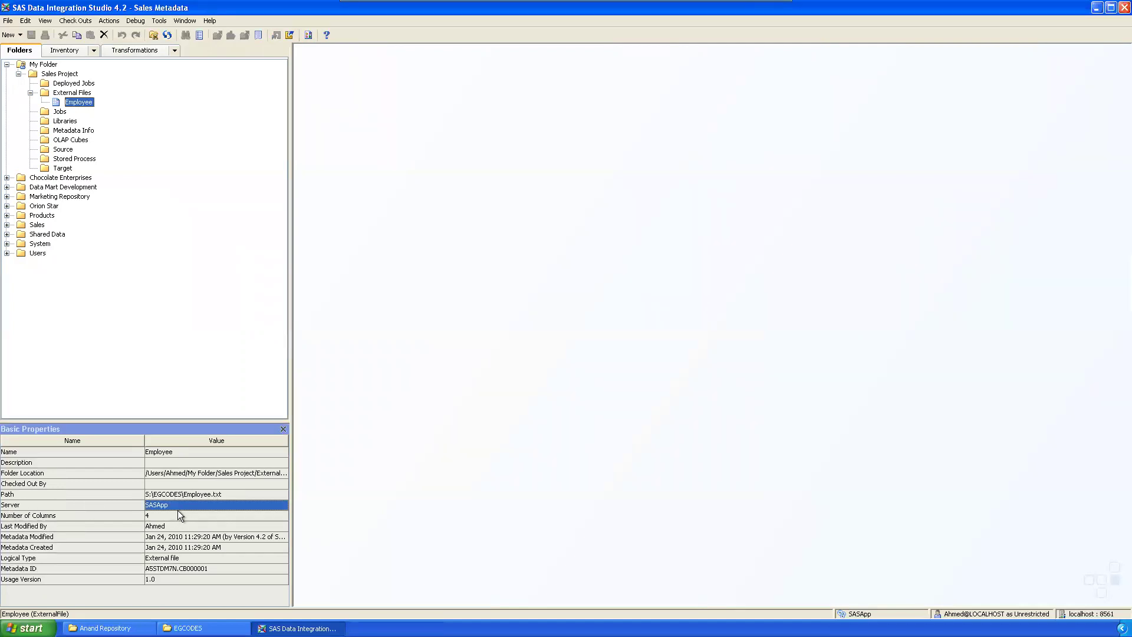
left_click(153, 515)
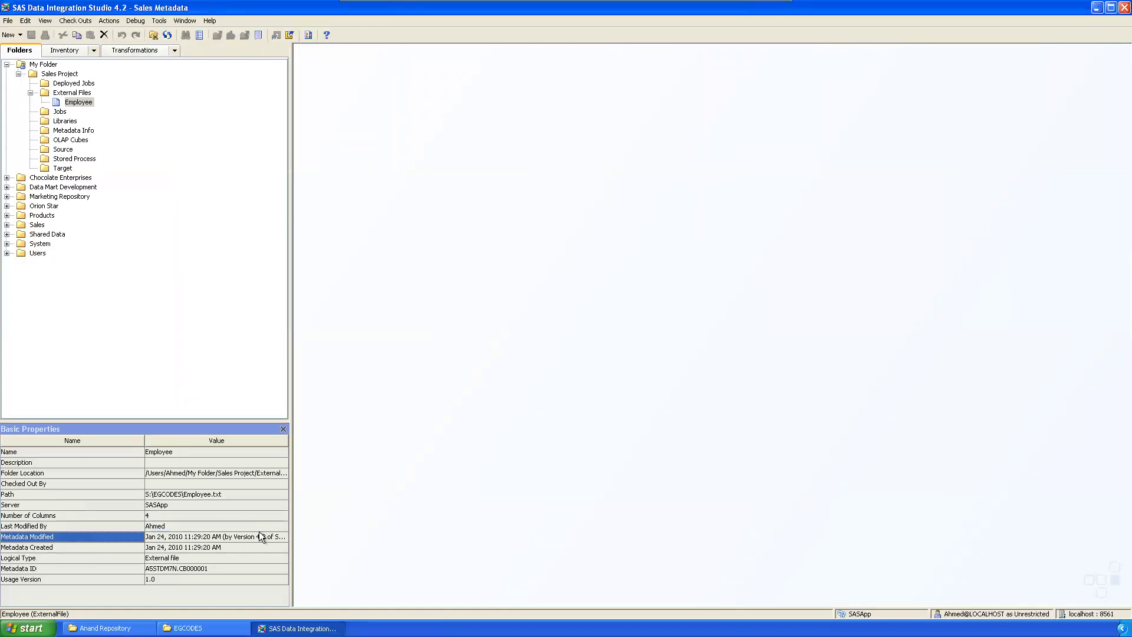
left_click(196, 558)
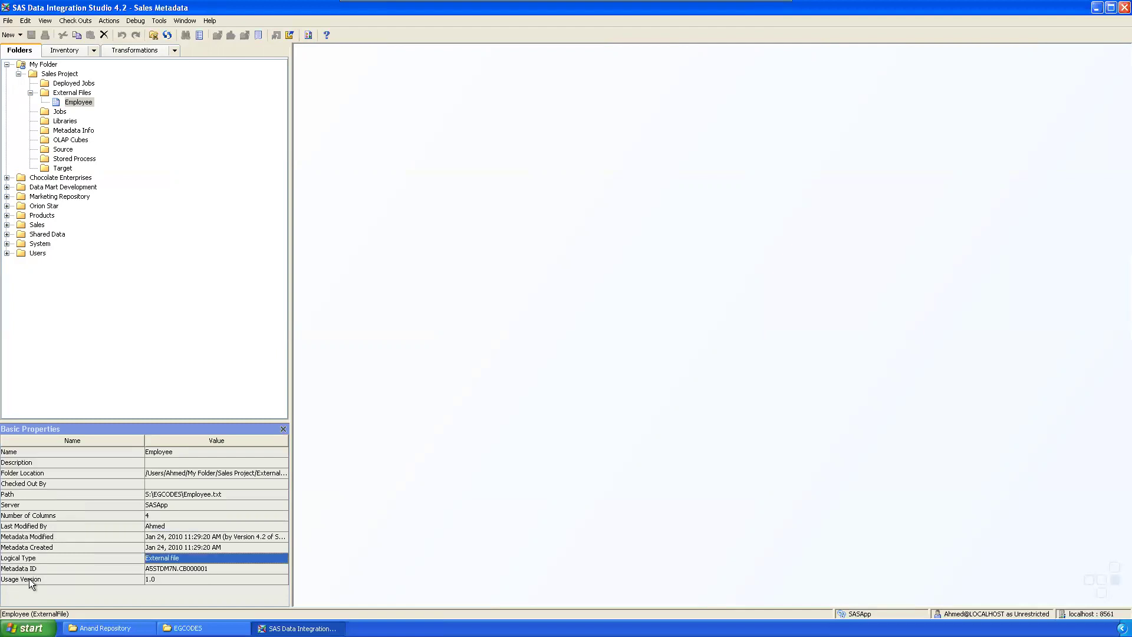
left_click(56, 569)
left_click(217, 568)
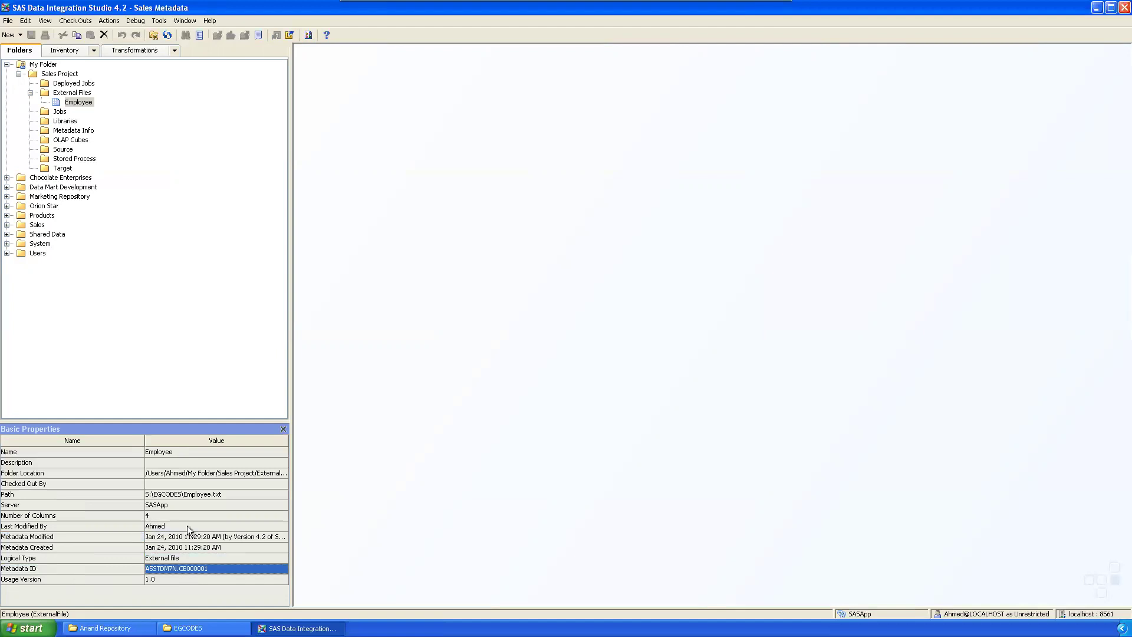
left_click(211, 577)
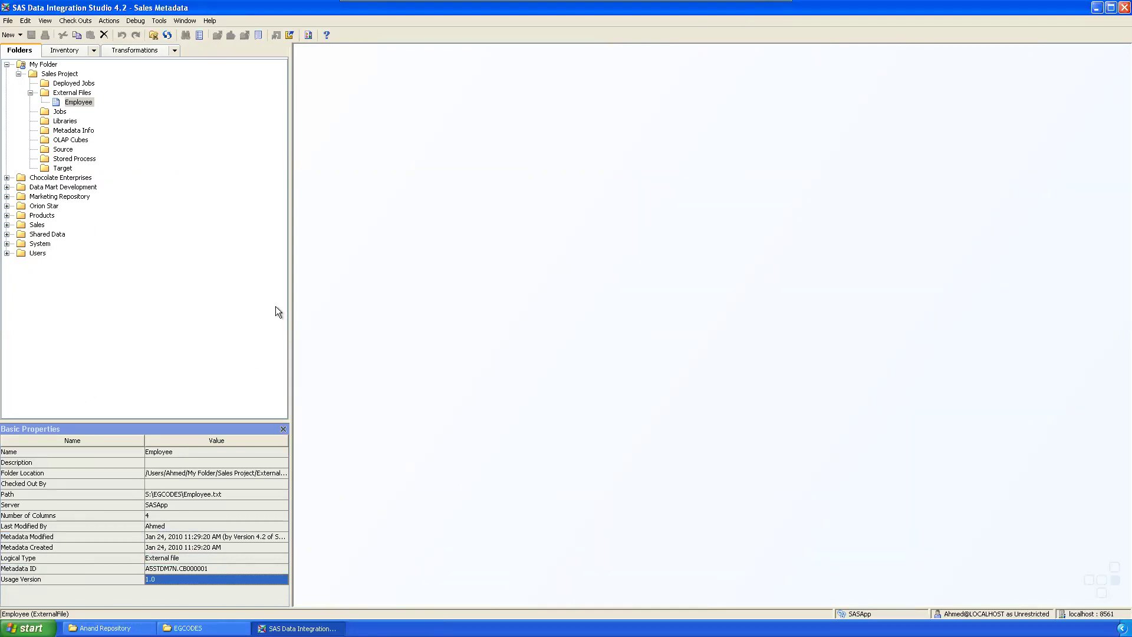
- Bring back the EGCODES folder and open the Role text file in Notepad
left_click_drag(288, 309, 168, 309)
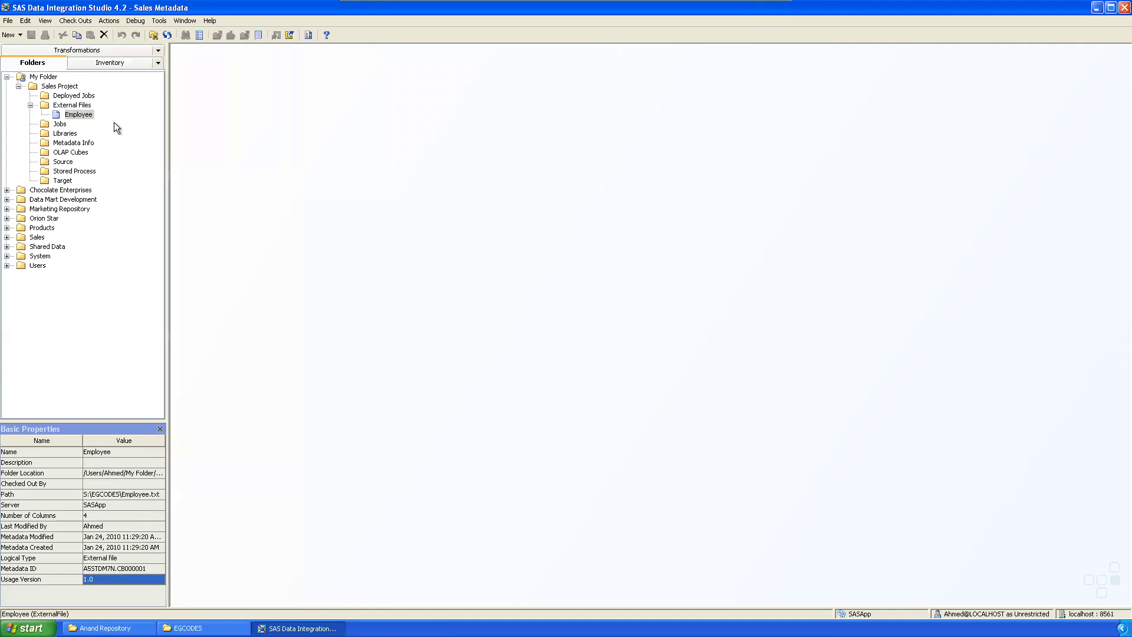
left_click(189, 629)
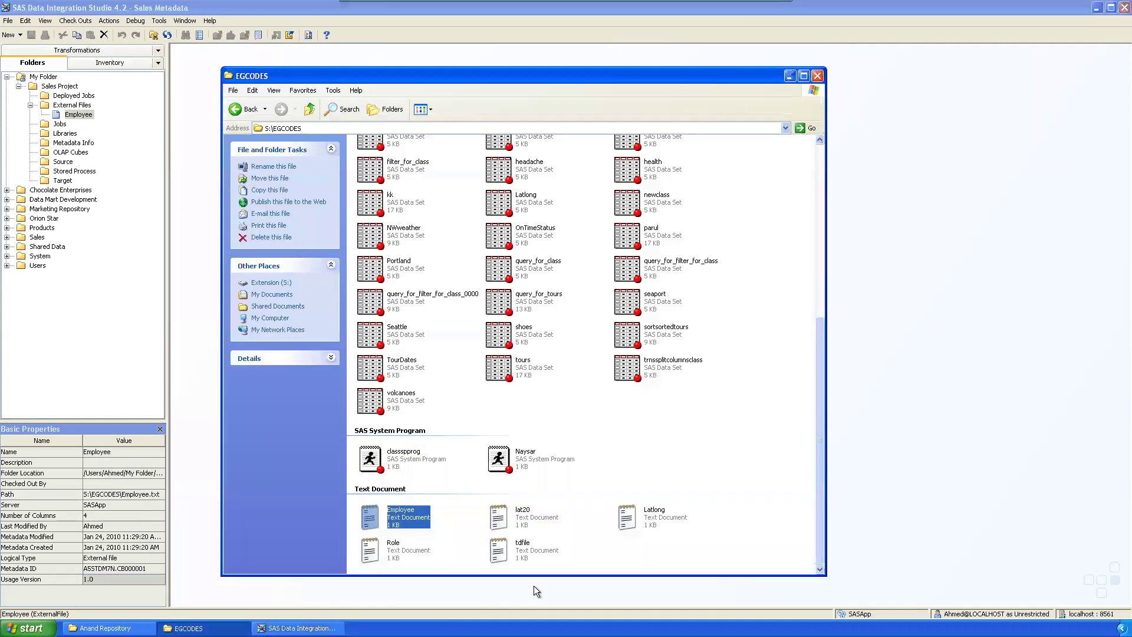
double_click(395, 552)
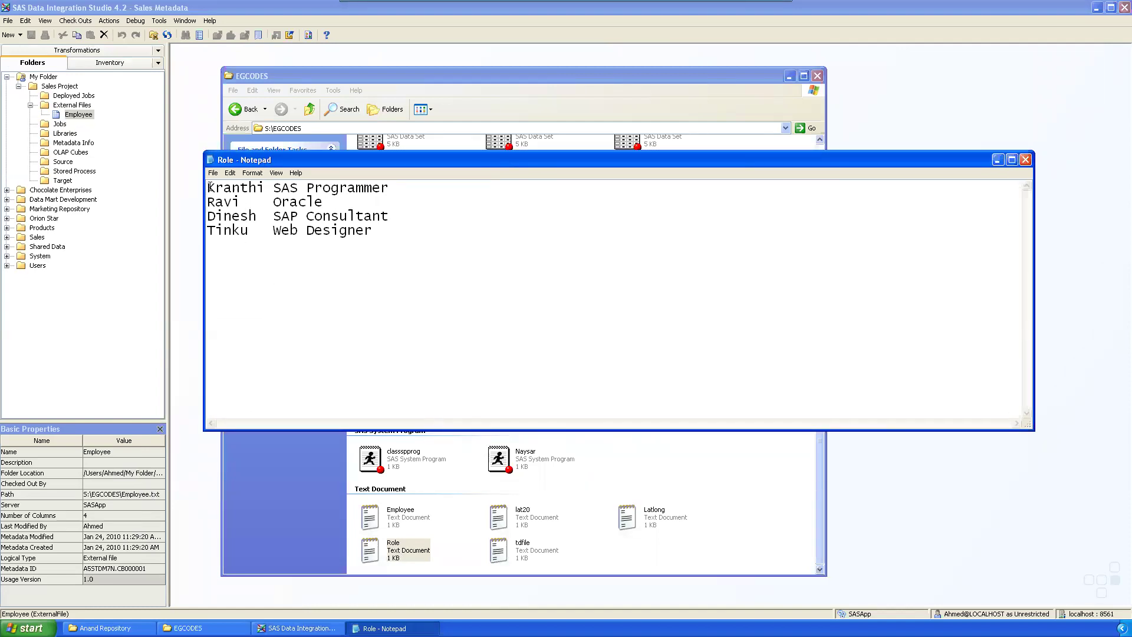
- Highlight Role's records and the gap after Kranthi to confirm the tab separators
left_click_drag(208, 189, 377, 236)
left_click(426, 253)
left_click_drag(273, 189, 267, 191)
left_click(278, 201)
left_click_drag(273, 189, 373, 237)
left_click(336, 196)
left_click(791, 78)
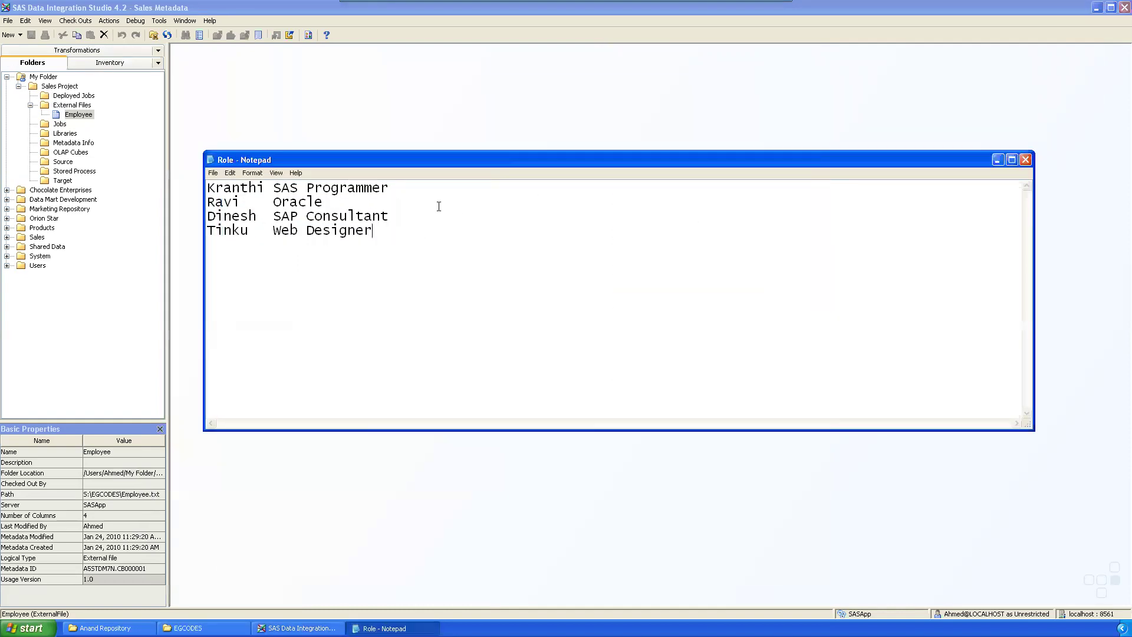
- Start a new fixed-width external file under External Files
right_click(76, 105)
mouse_move(108, 144)
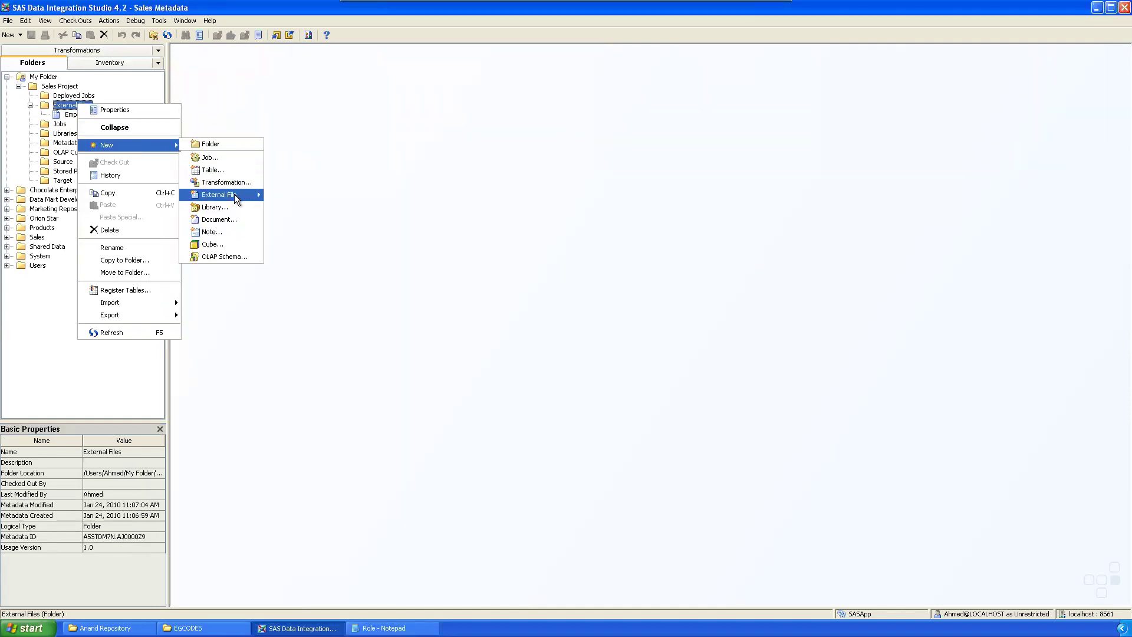
mouse_move(220, 194)
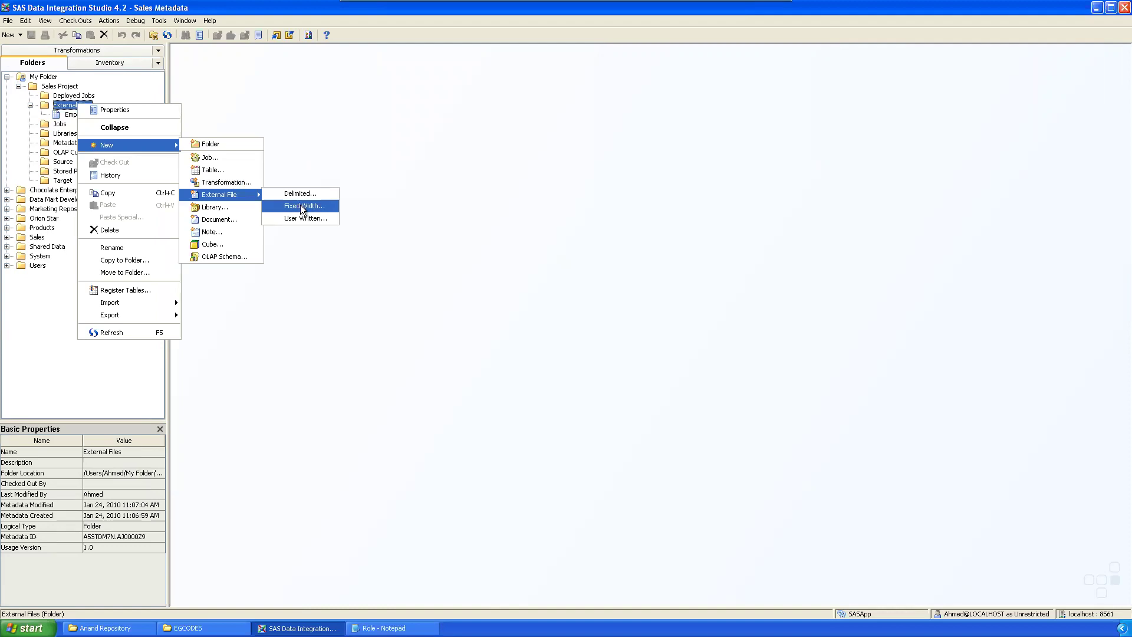
left_click(299, 205)
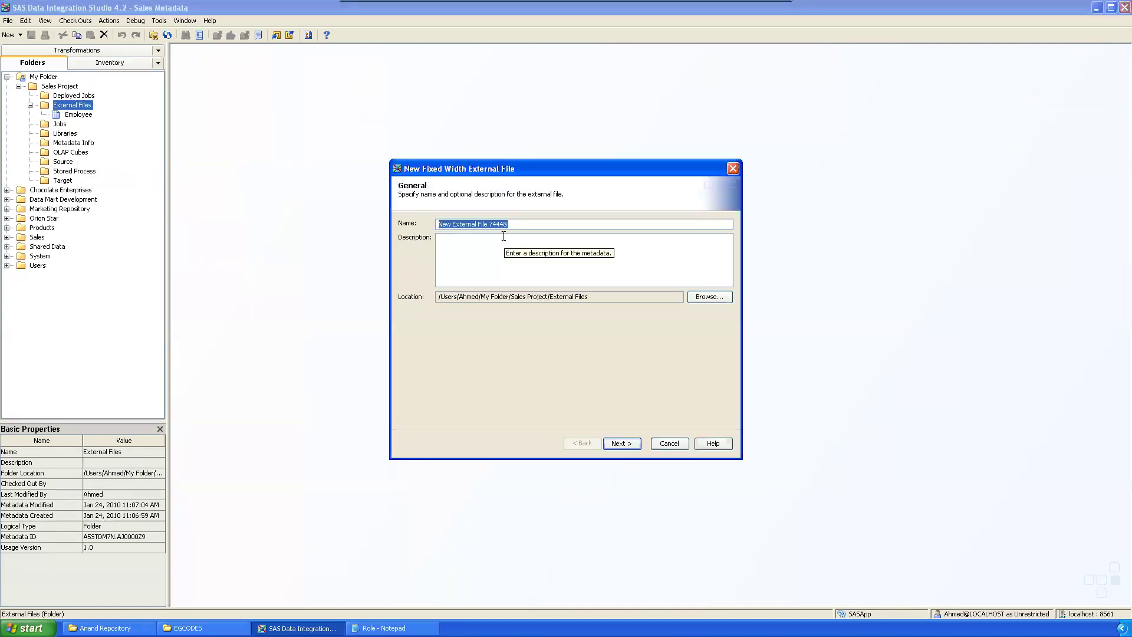
type("Role")
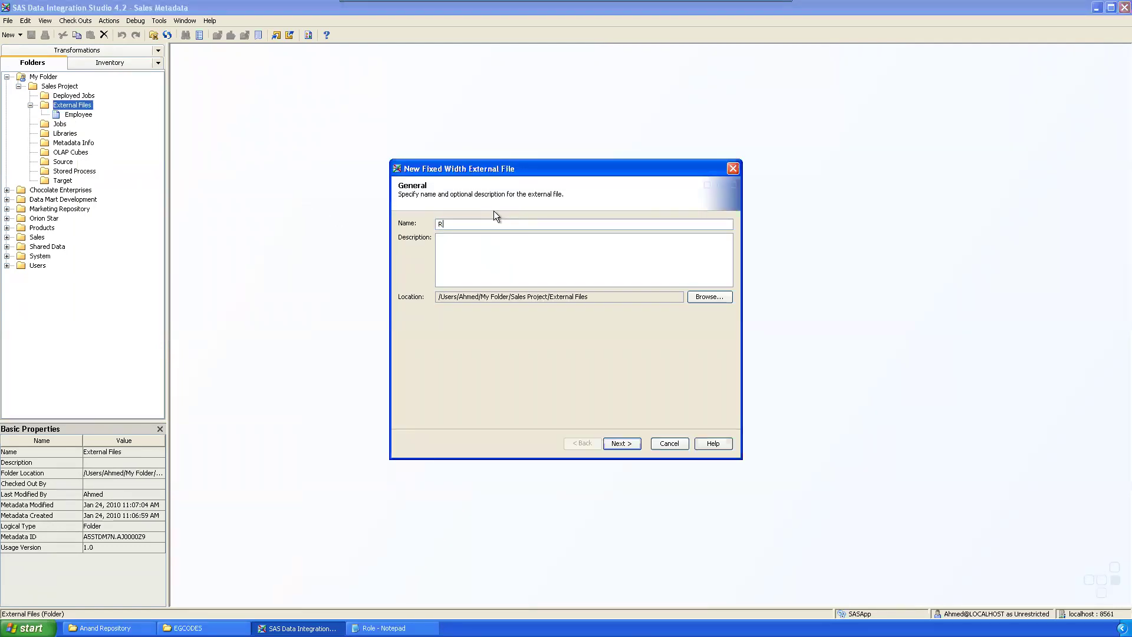
left_click(630, 444)
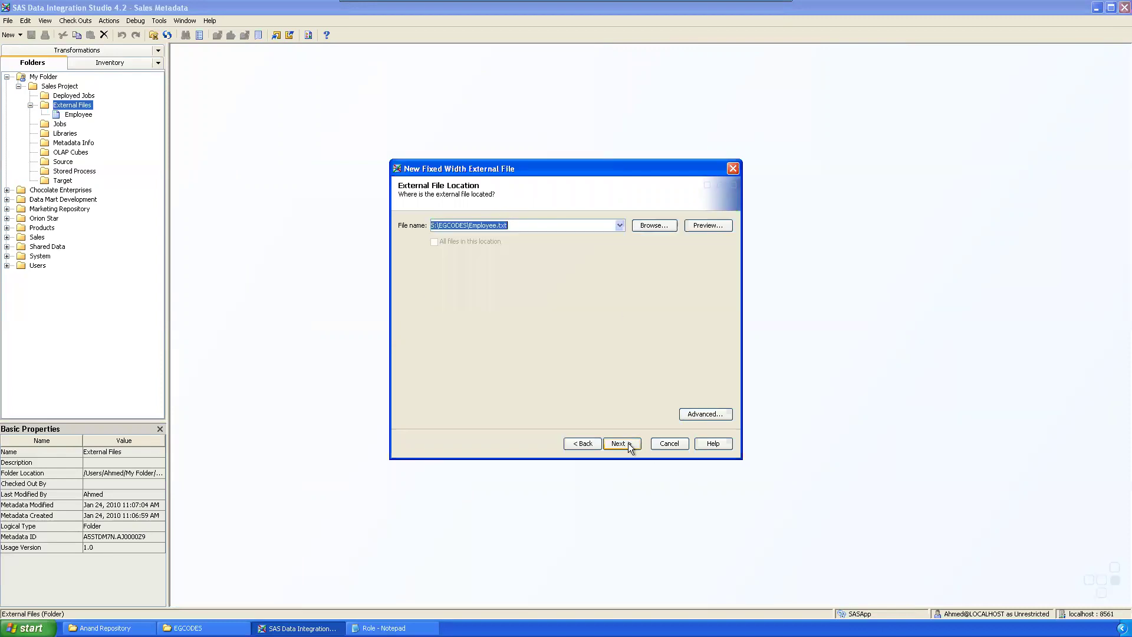
- Select S:\EGCODES\Role.txt as the source and advance to Column Definitions
left_click(620, 225)
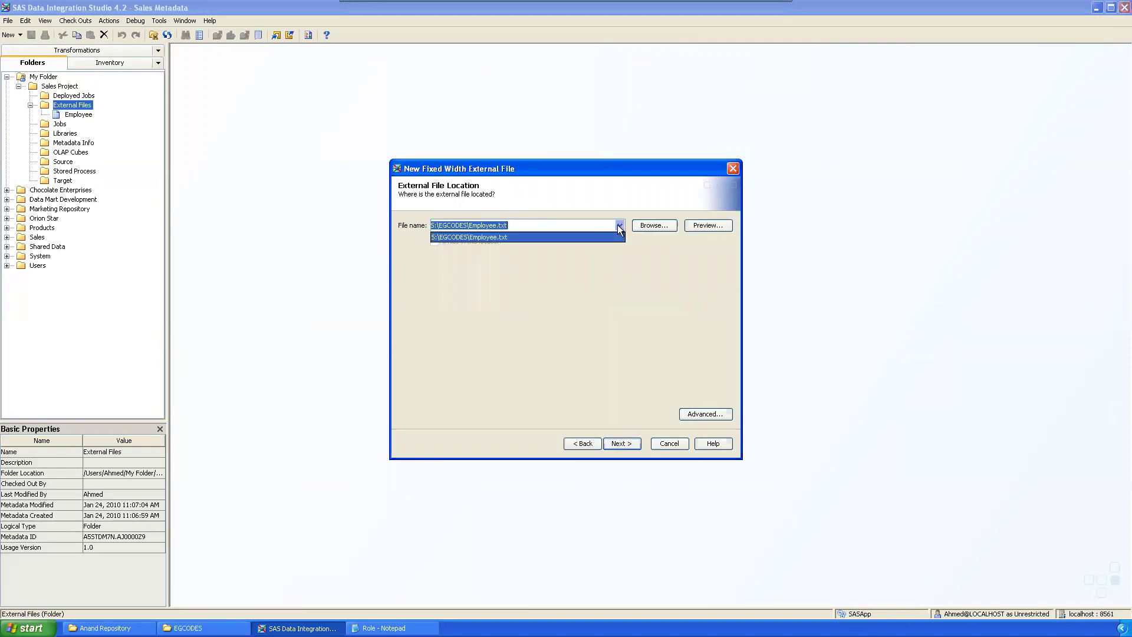
left_click(652, 226)
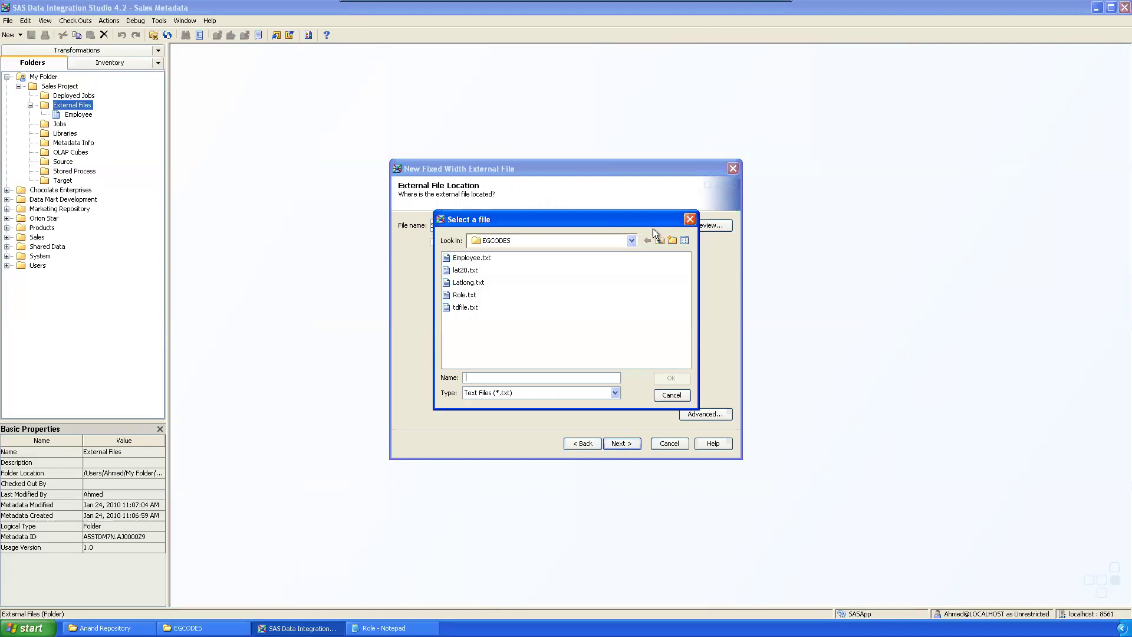
double_click(472, 295)
left_click(626, 445)
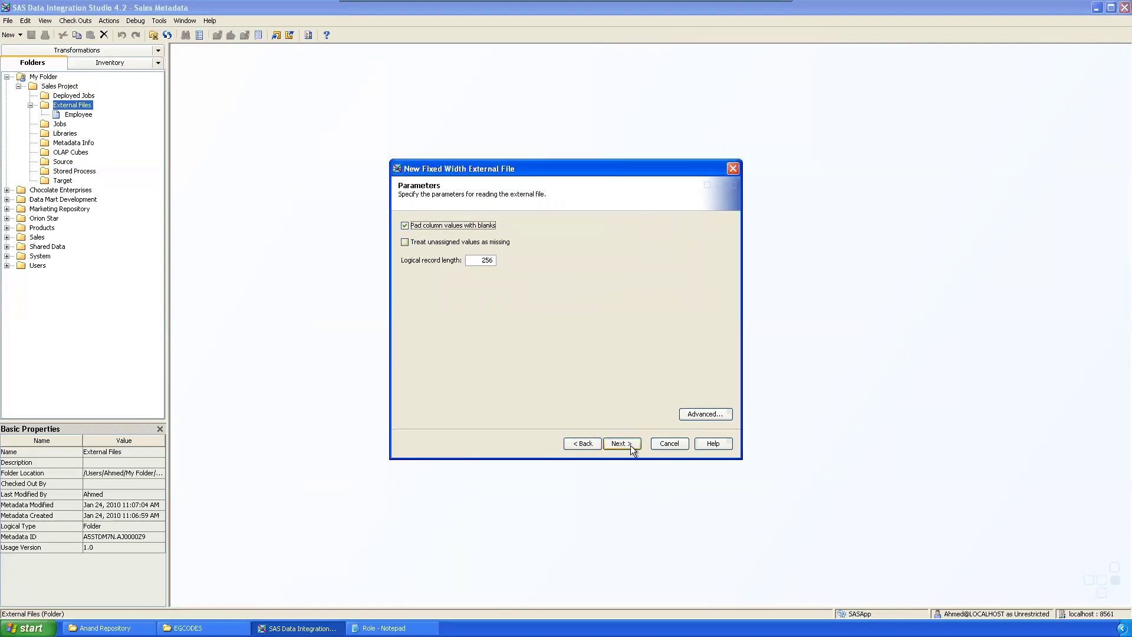
left_click(630, 445)
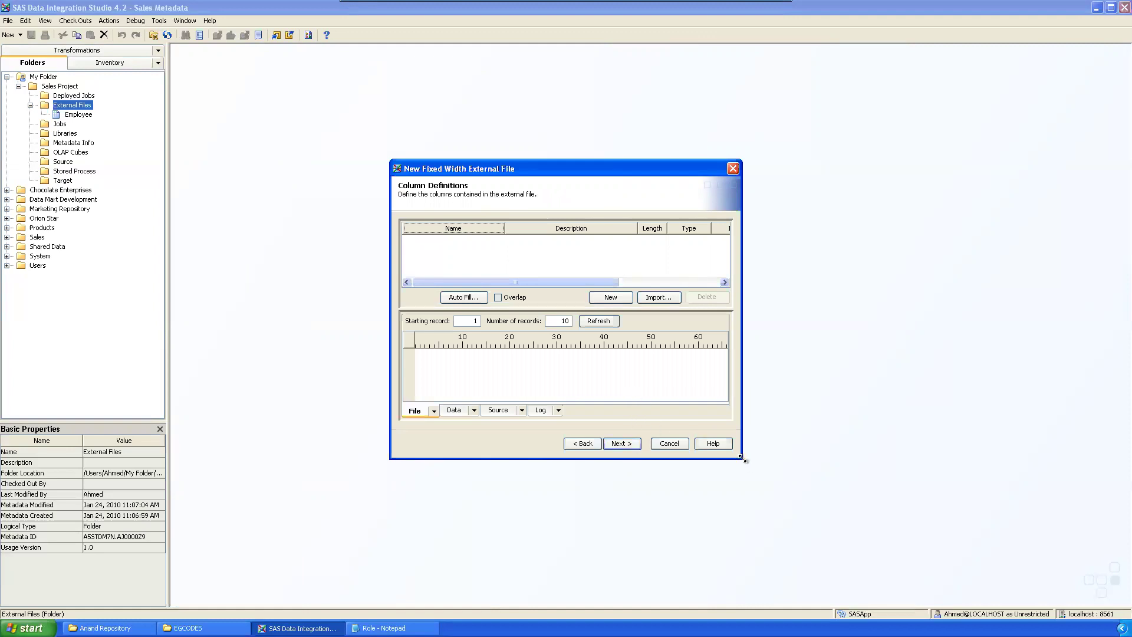
- Enlarge the wizard and add two columns named Name and Role
left_click_drag(741, 458, 805, 554)
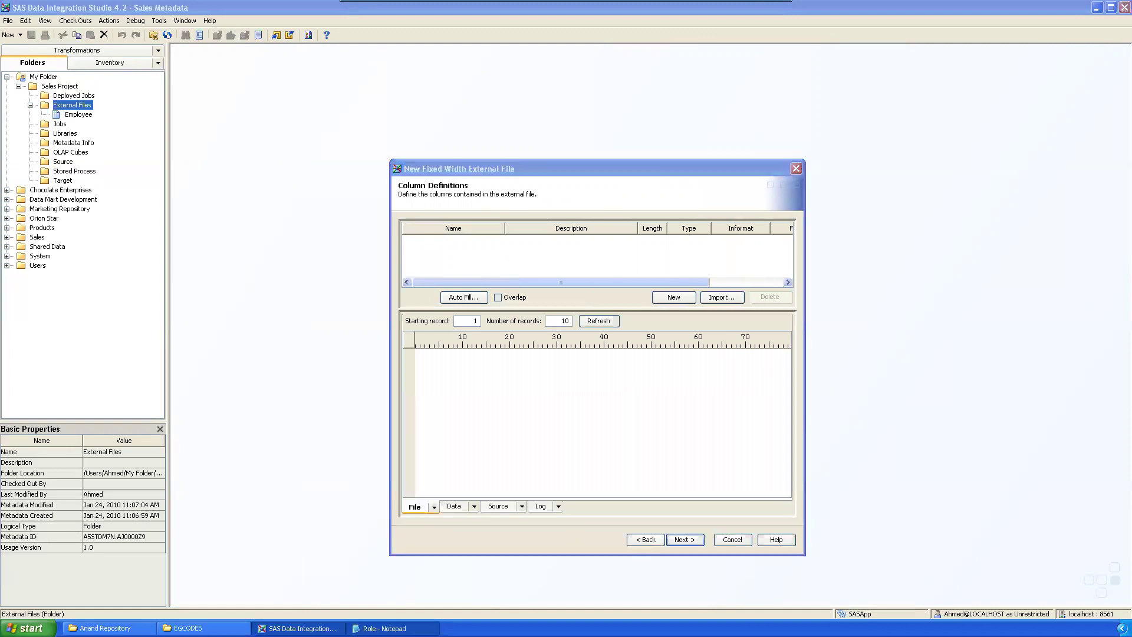
left_click(380, 628)
left_click(380, 628)
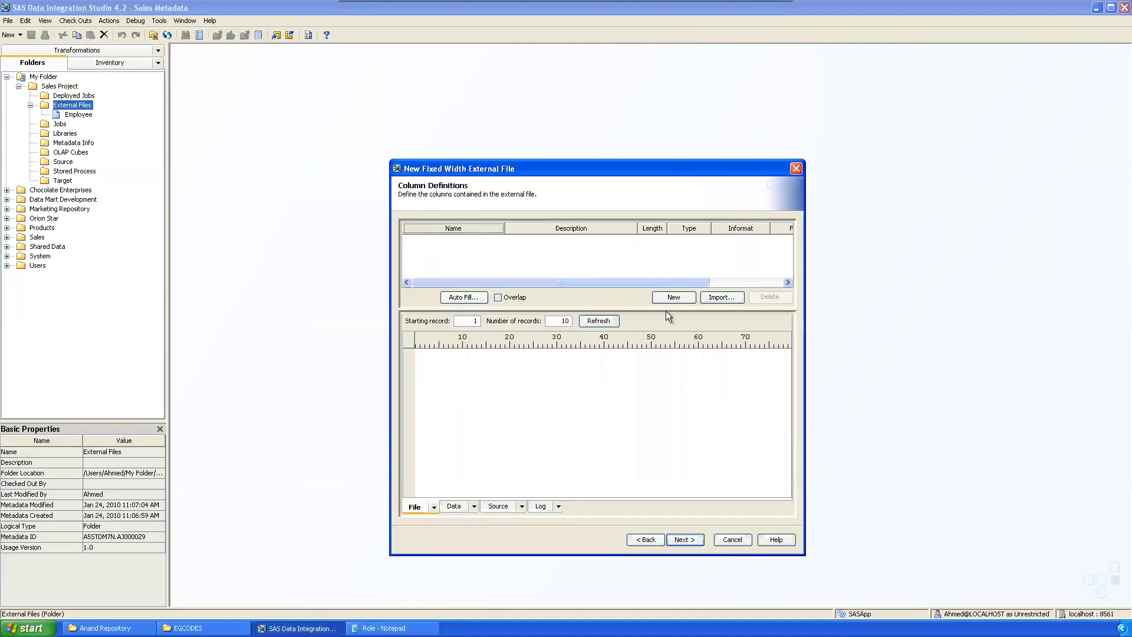
left_click_drag(666, 310, 672, 341)
left_click(673, 330)
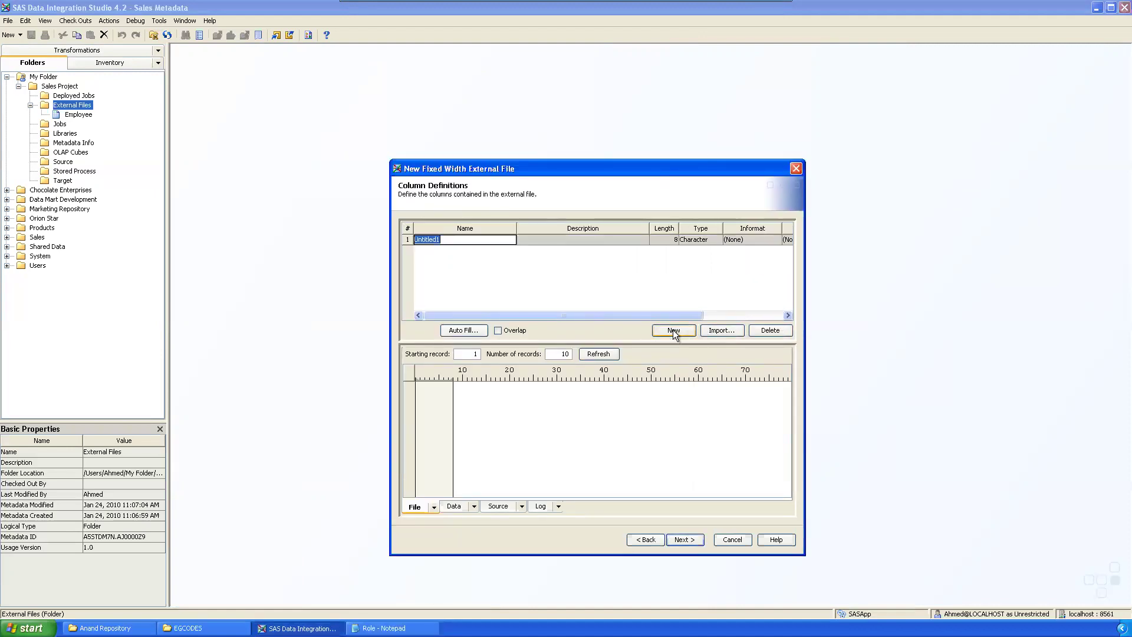
left_click(494, 239)
double_click(497, 239)
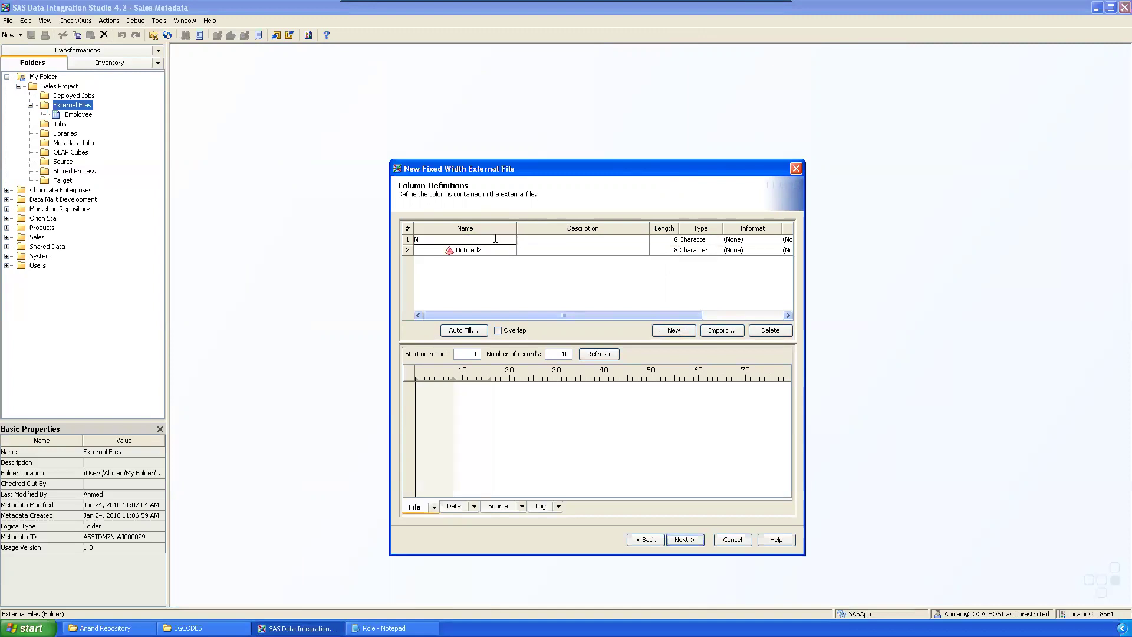
type("Nme")
key("Left")
key("Left")
type("a")
left_click(496, 250)
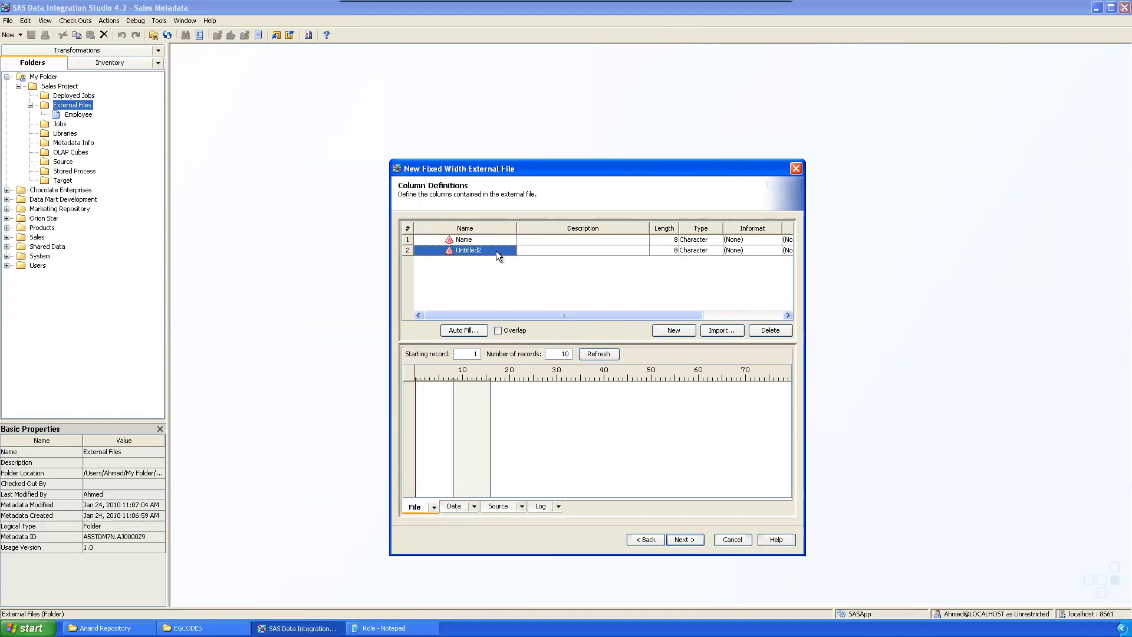
double_click(497, 250)
type("Role")
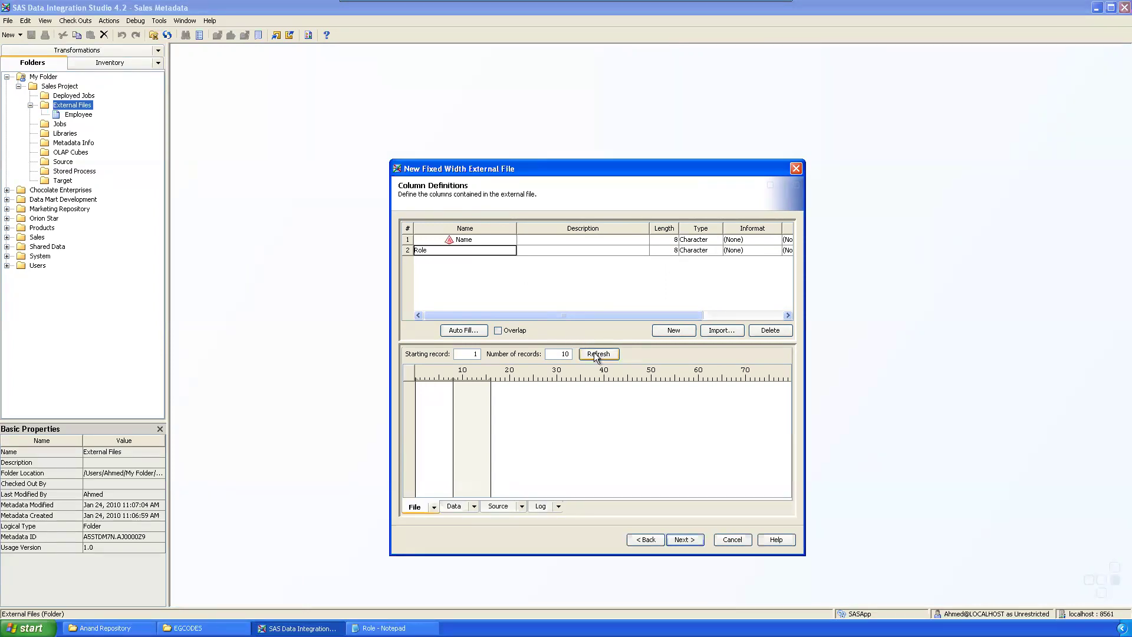
- Refresh the preview of Role's four records and adjust the column breaks
left_click(595, 354)
left_click(599, 381)
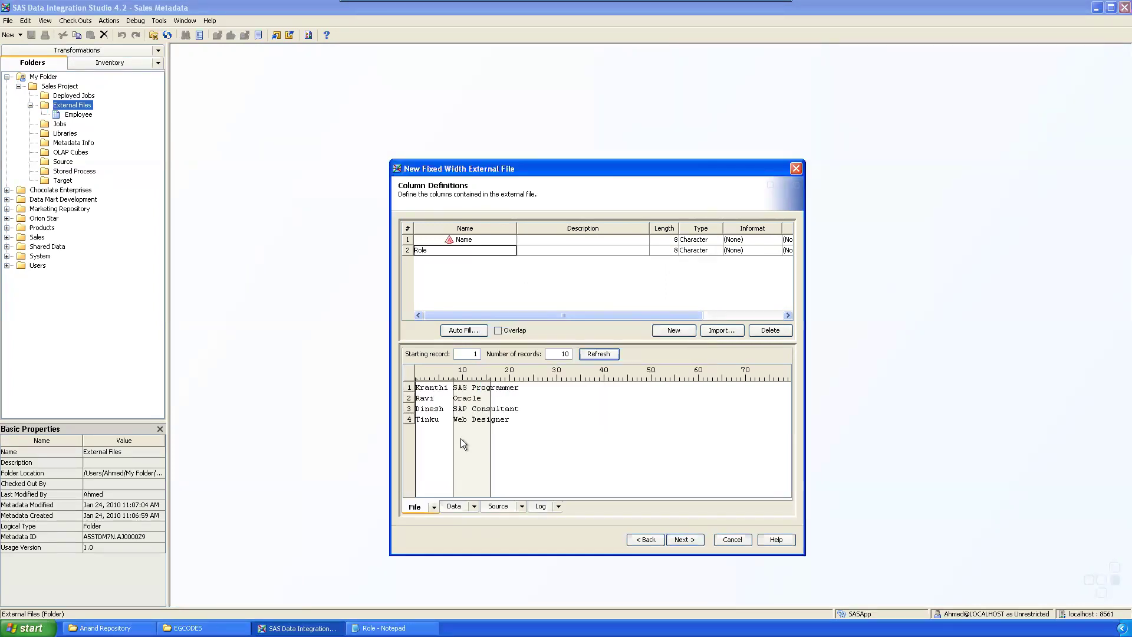
left_click(494, 386)
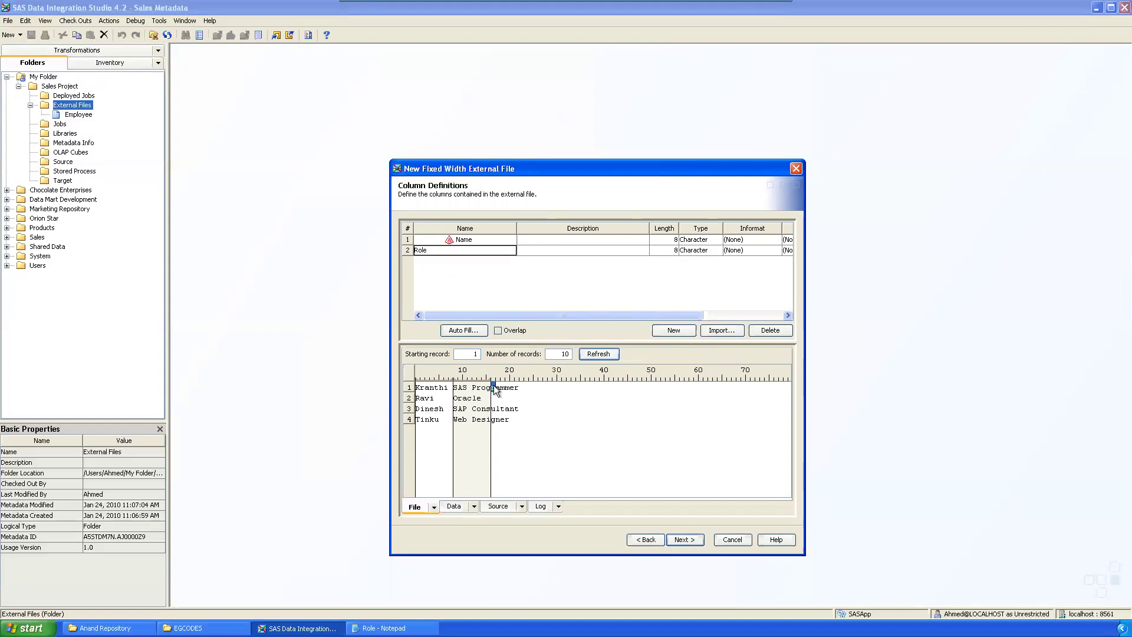
left_click(526, 381)
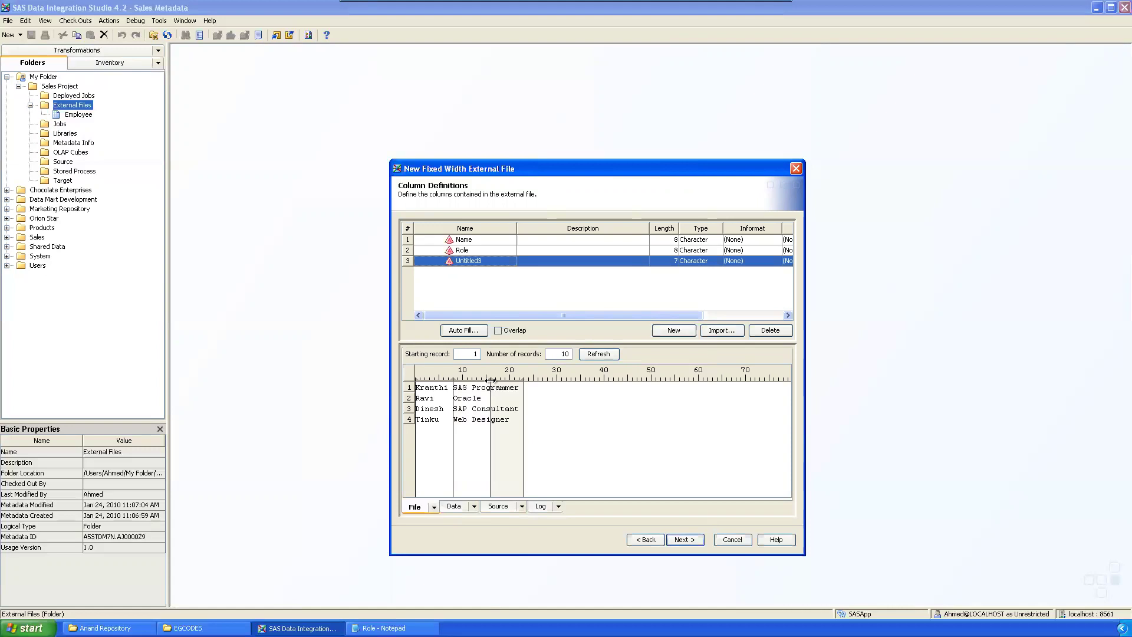
- Set the Role column length to 22 and delete the extra Untitled3 column
left_click(667, 252)
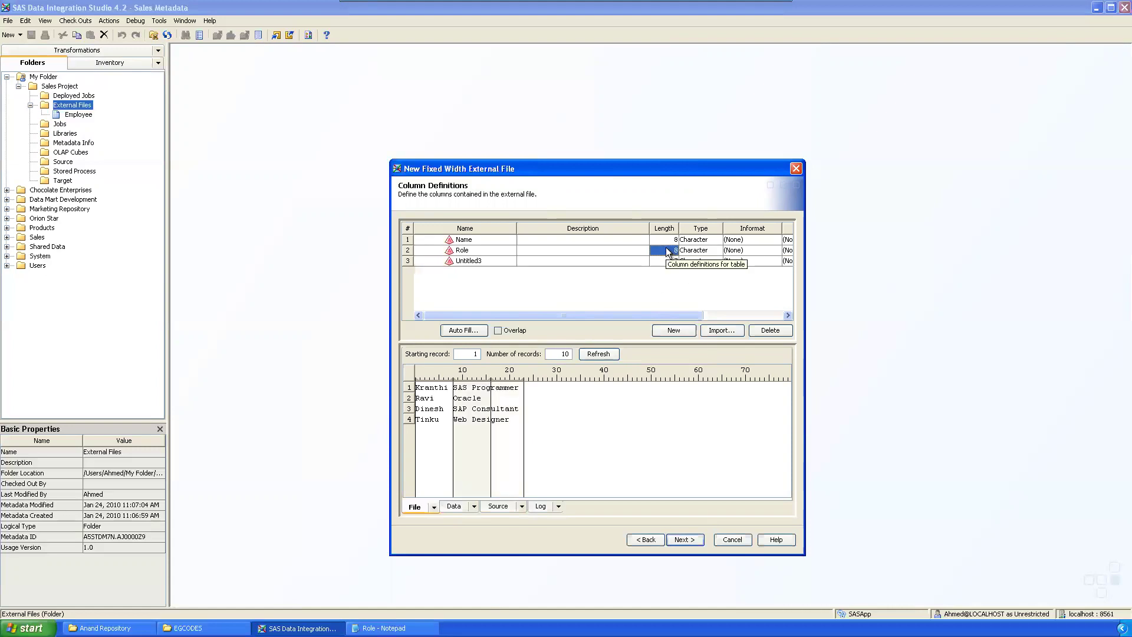
type("22")
left_click(605, 278)
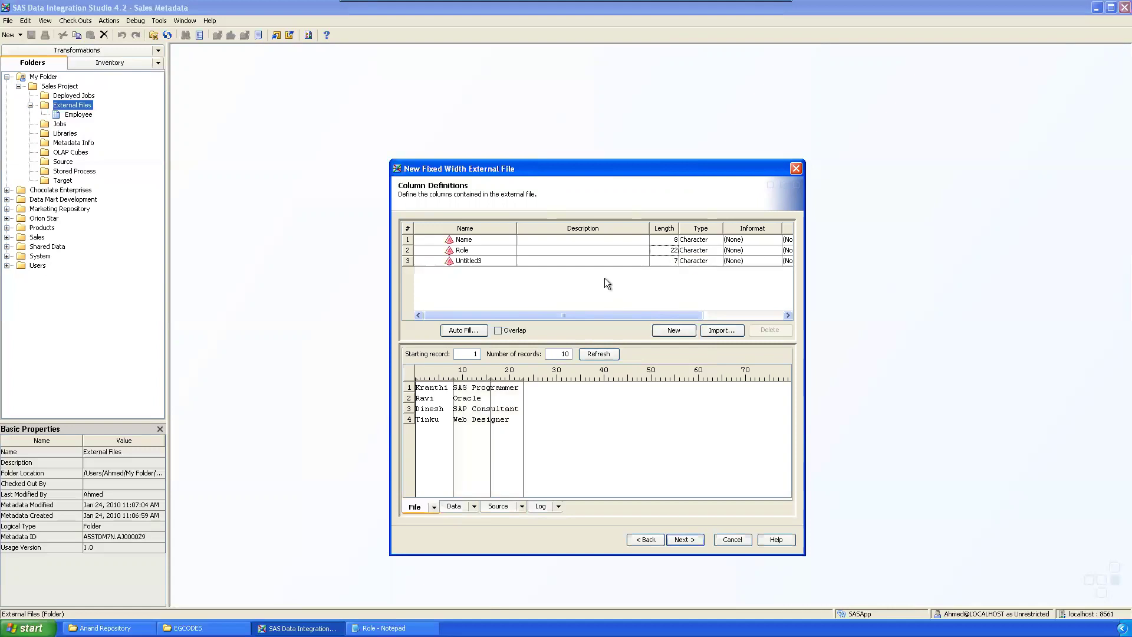
left_click_drag(587, 167, 519, 168)
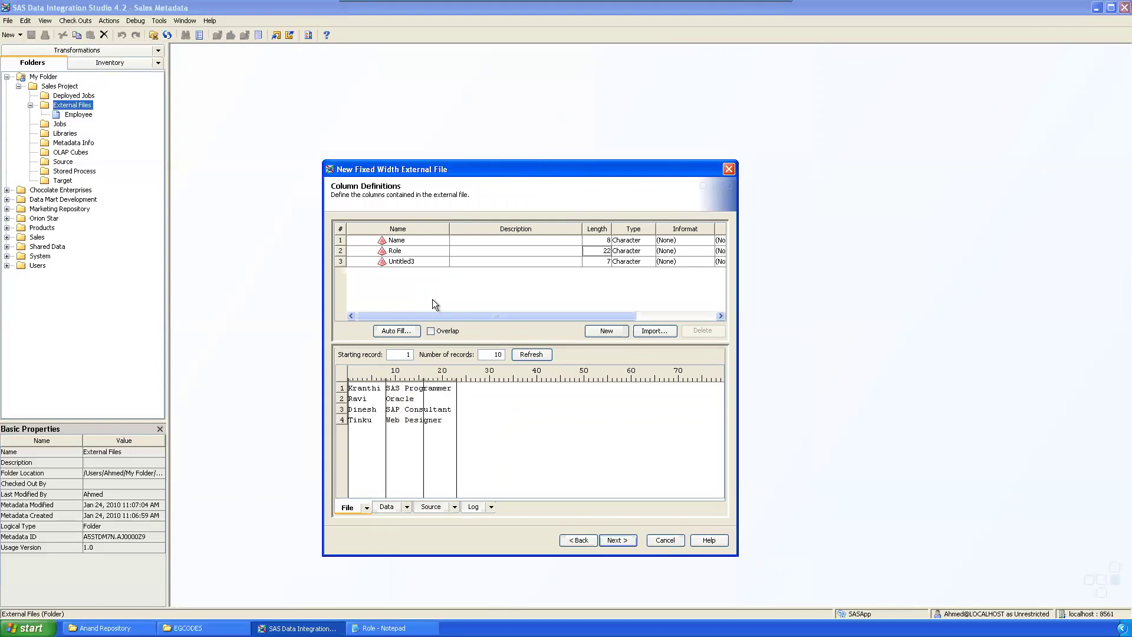
left_click(430, 263)
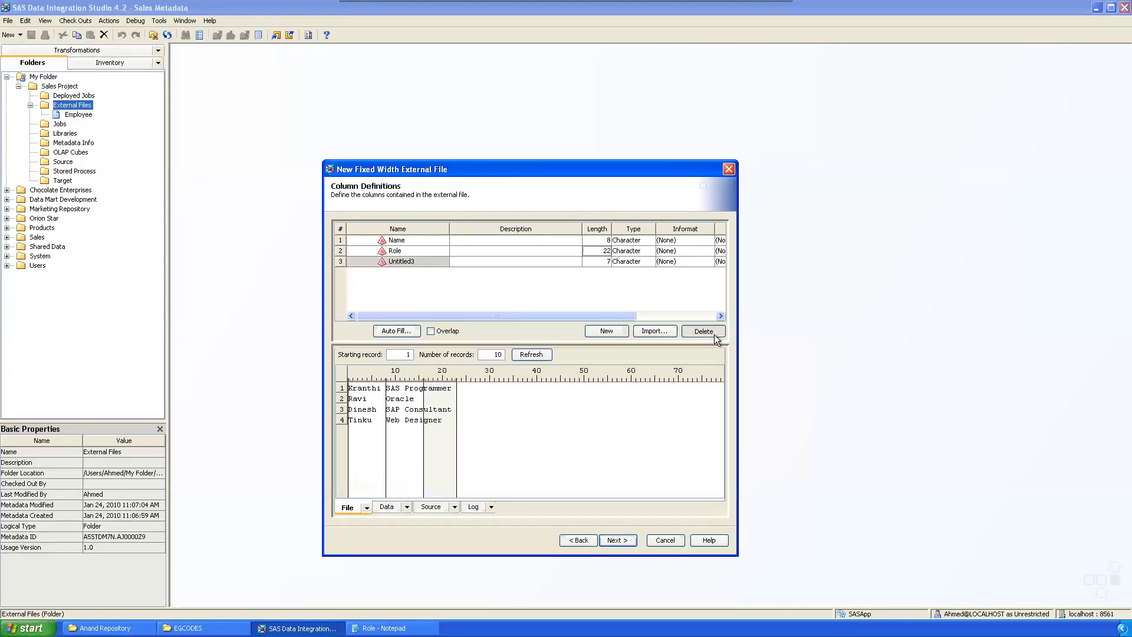
left_click(708, 331)
left_click(512, 414)
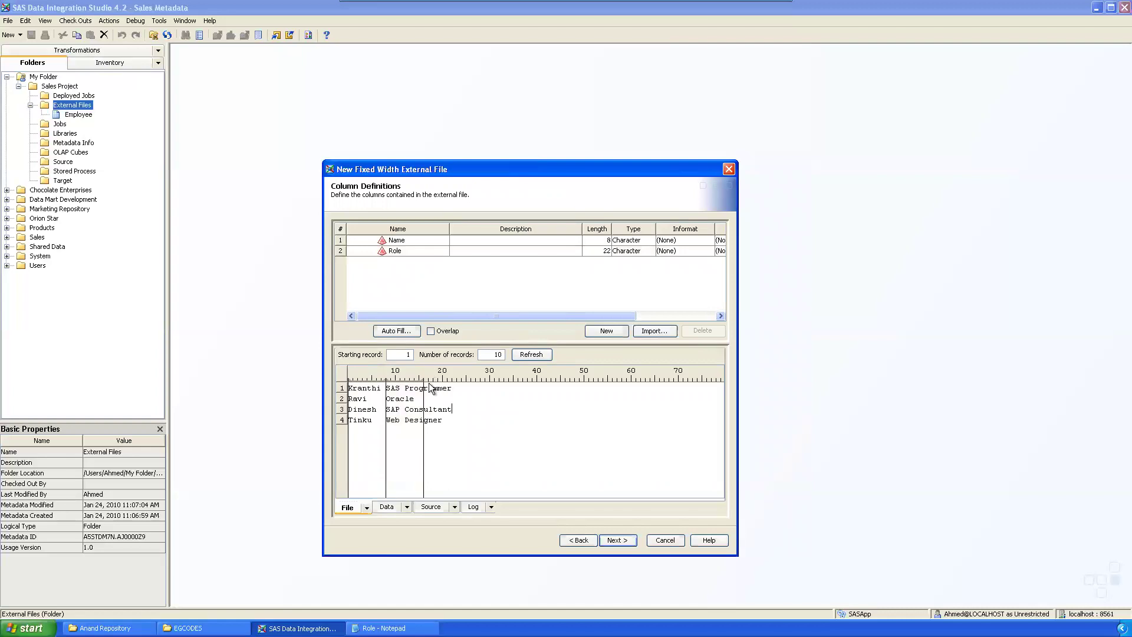
- Move the Role column break on the ruler to fit 14 characters
left_click_drag(424, 382, 452, 380)
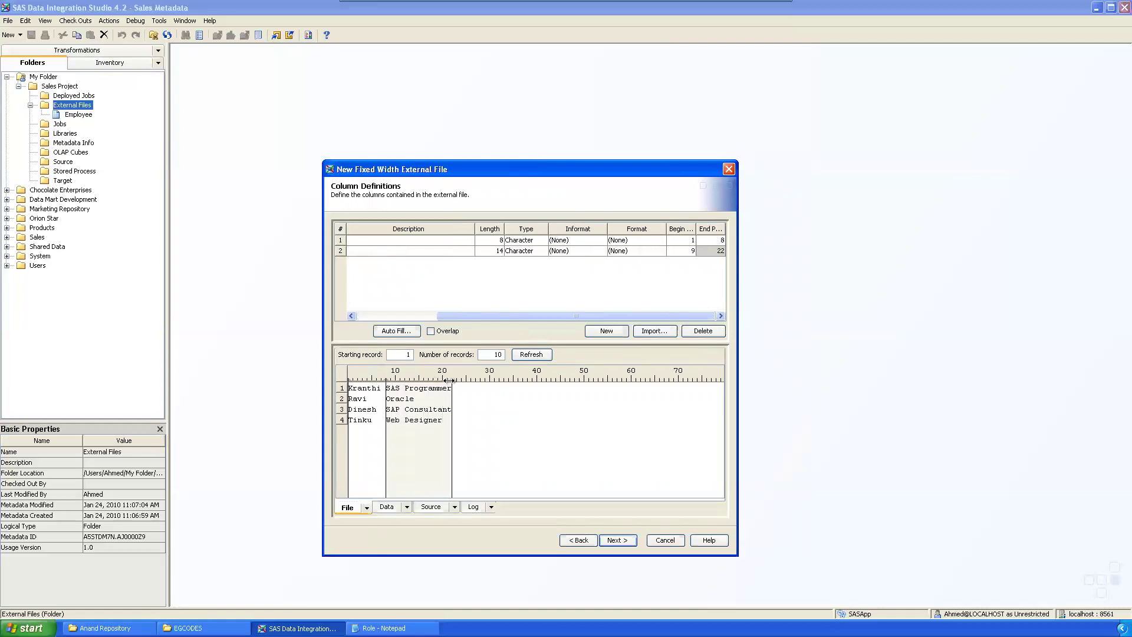
left_click(547, 438)
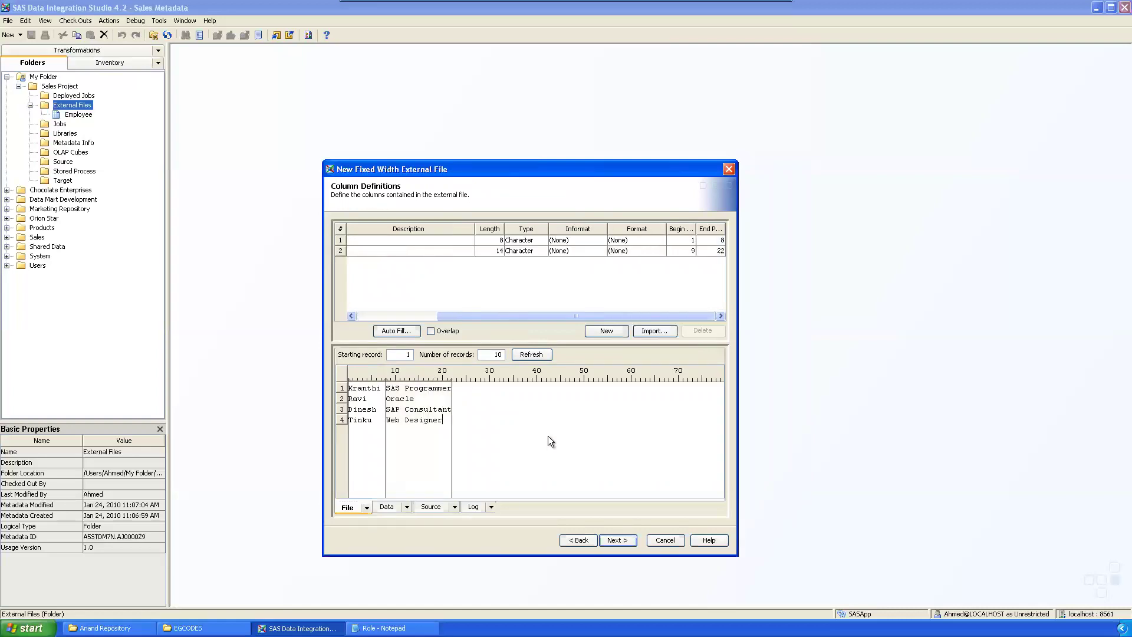
left_click(387, 316)
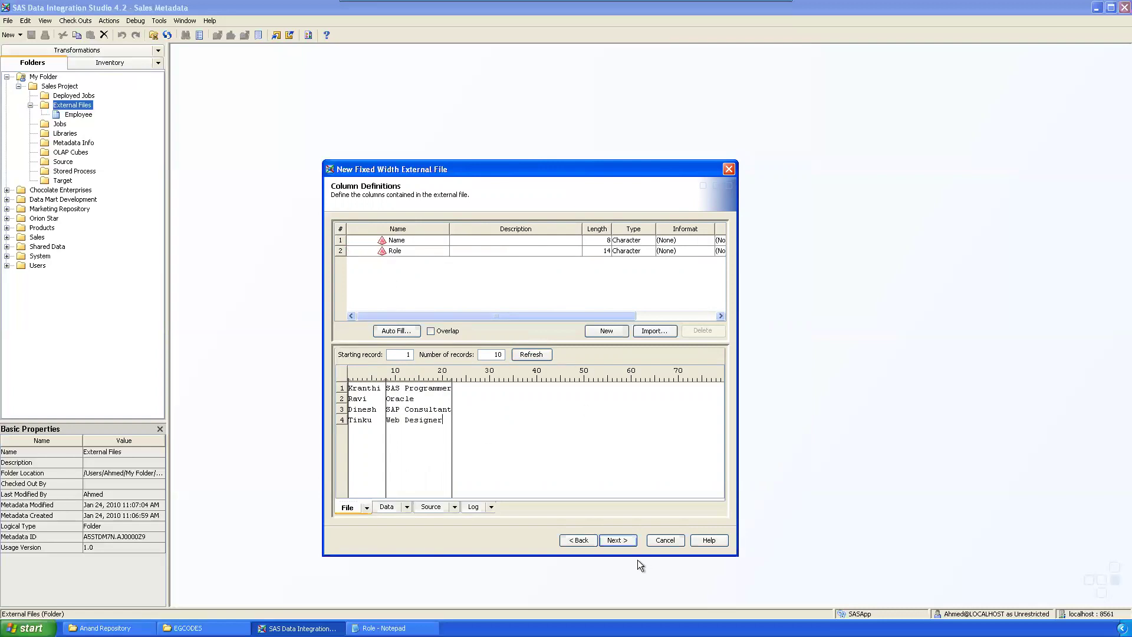
- Accept the informat warning and finish registering the Role file
left_click(618, 541)
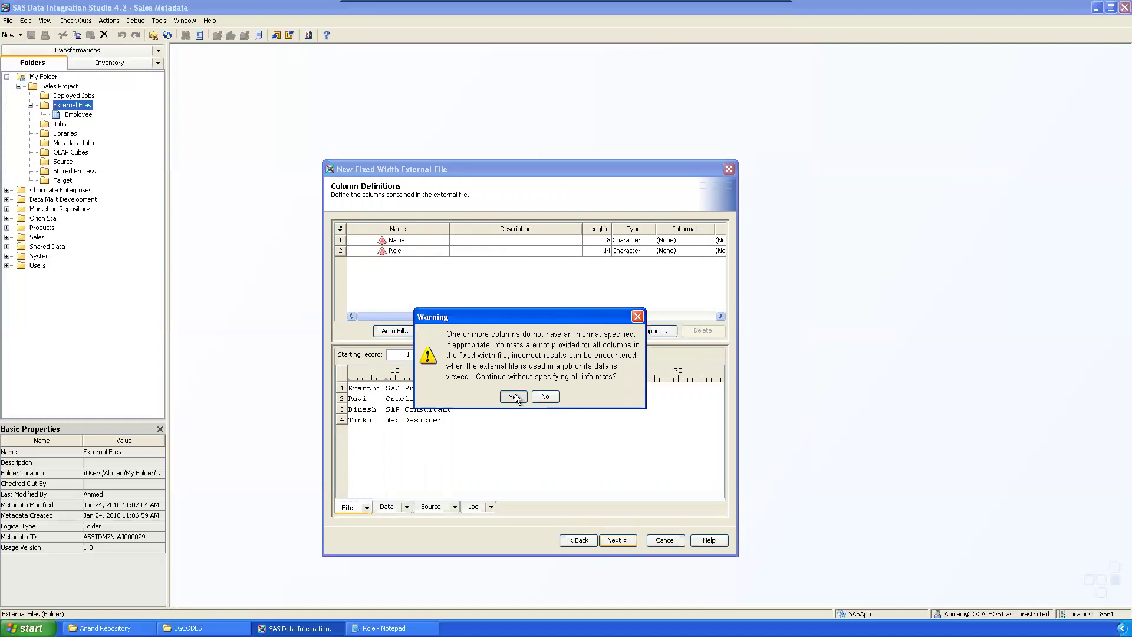
left_click(515, 397)
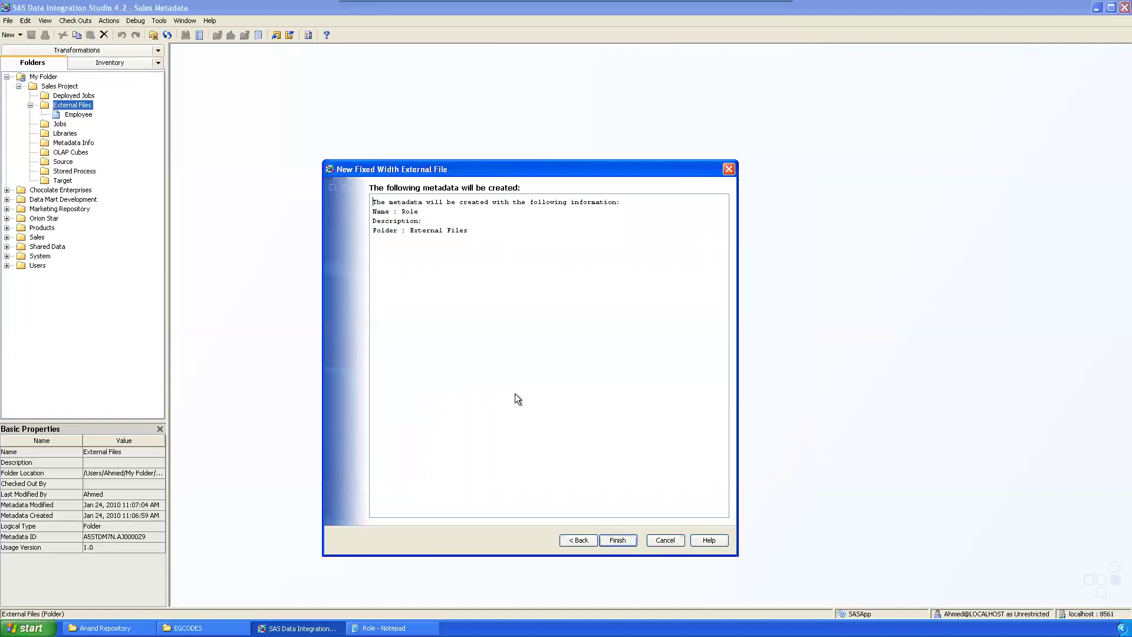
left_click(625, 540)
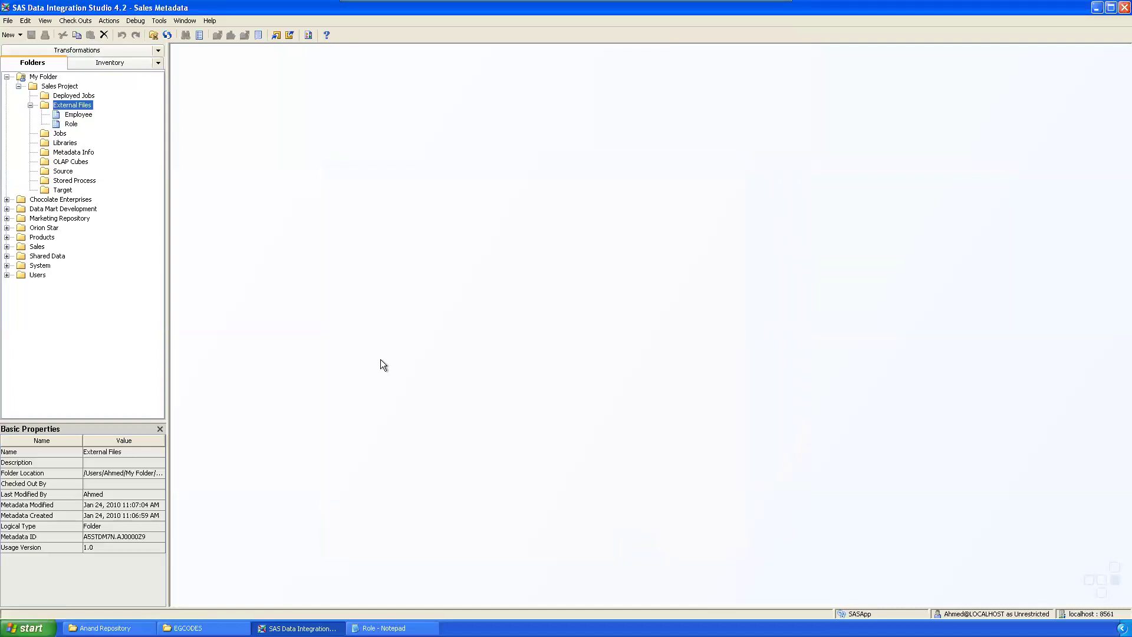
- Open Role's data as a four-row table, widen the Role column, then close it
left_click(71, 124)
right_click(71, 125)
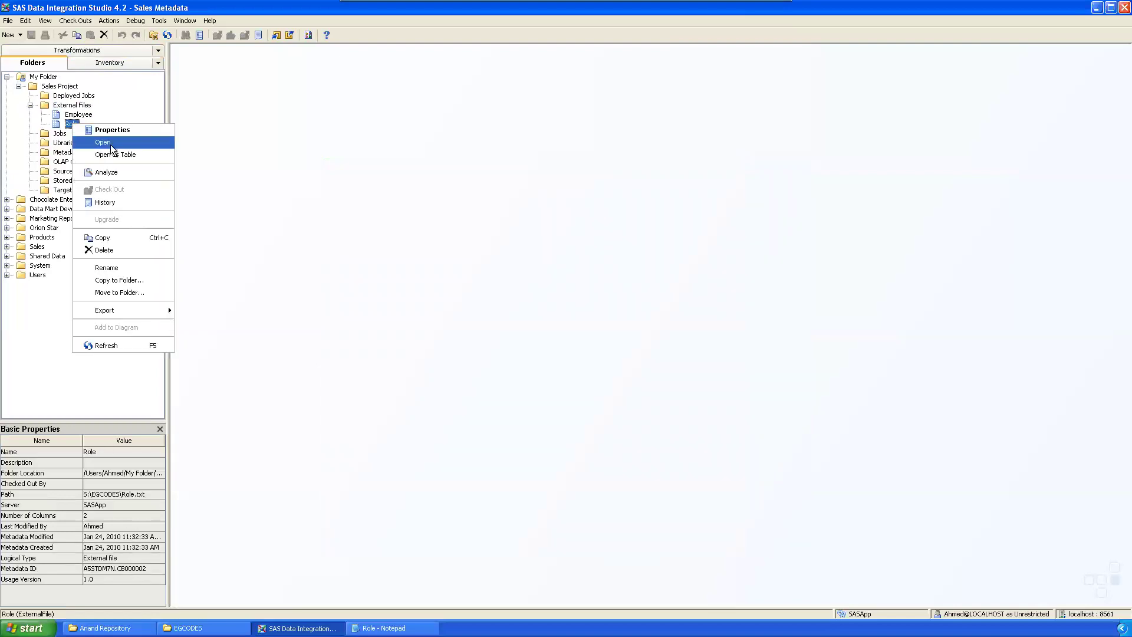
left_click(117, 153)
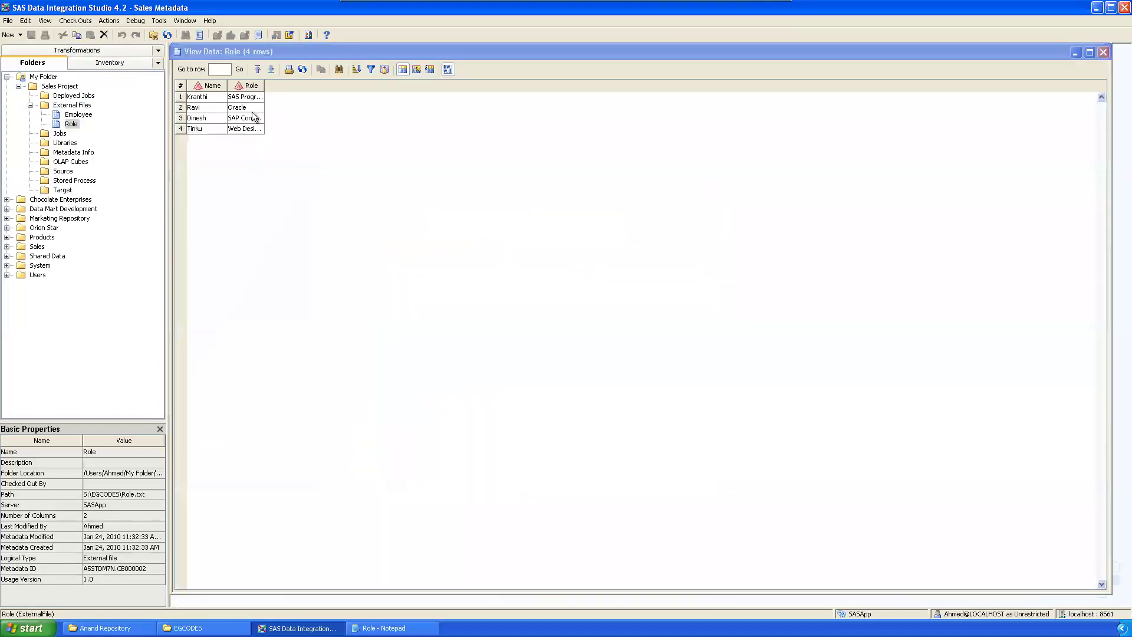
left_click_drag(264, 84, 304, 84)
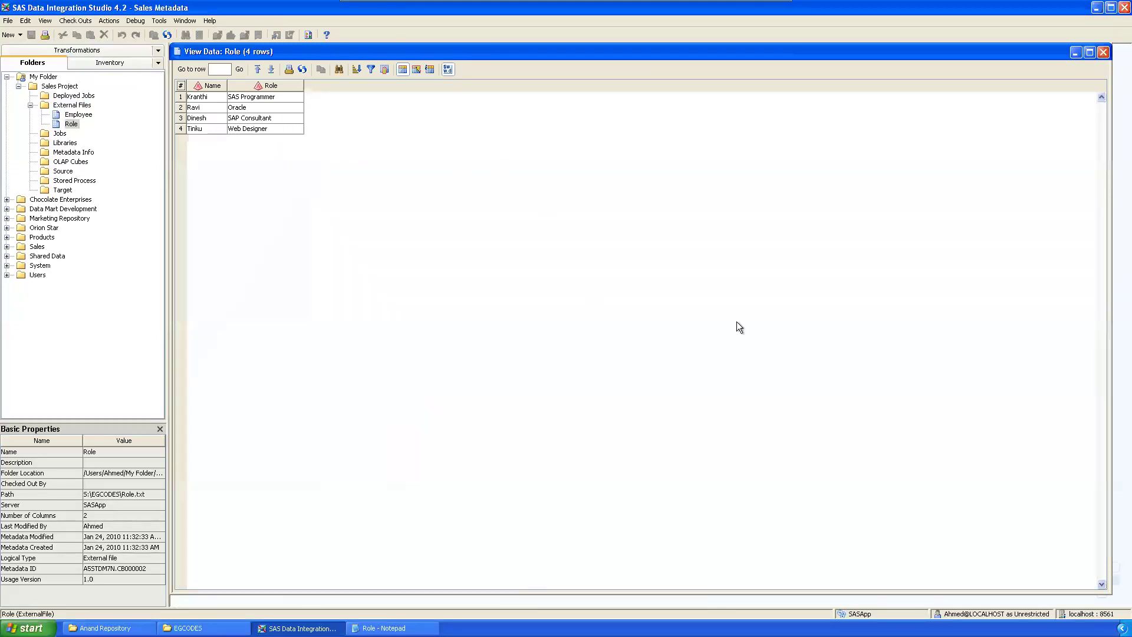
left_click(1103, 51)
left_click(384, 628)
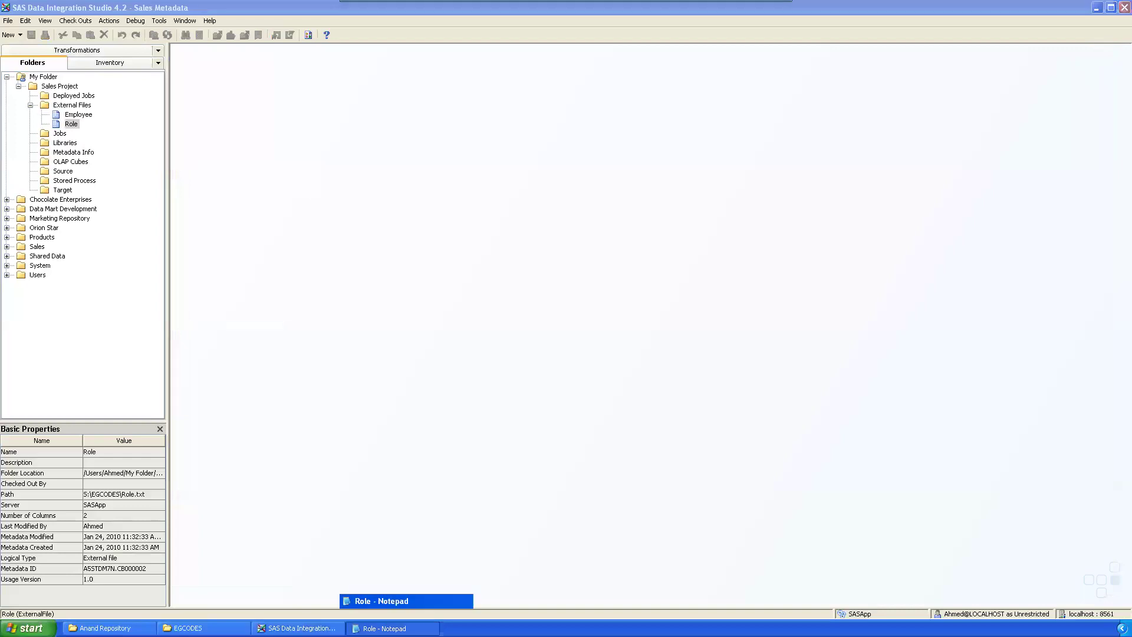
- Close the Role notes and open Latlong from EGCODES, scrolling to its last rows
left_click(1026, 159)
left_click(188, 628)
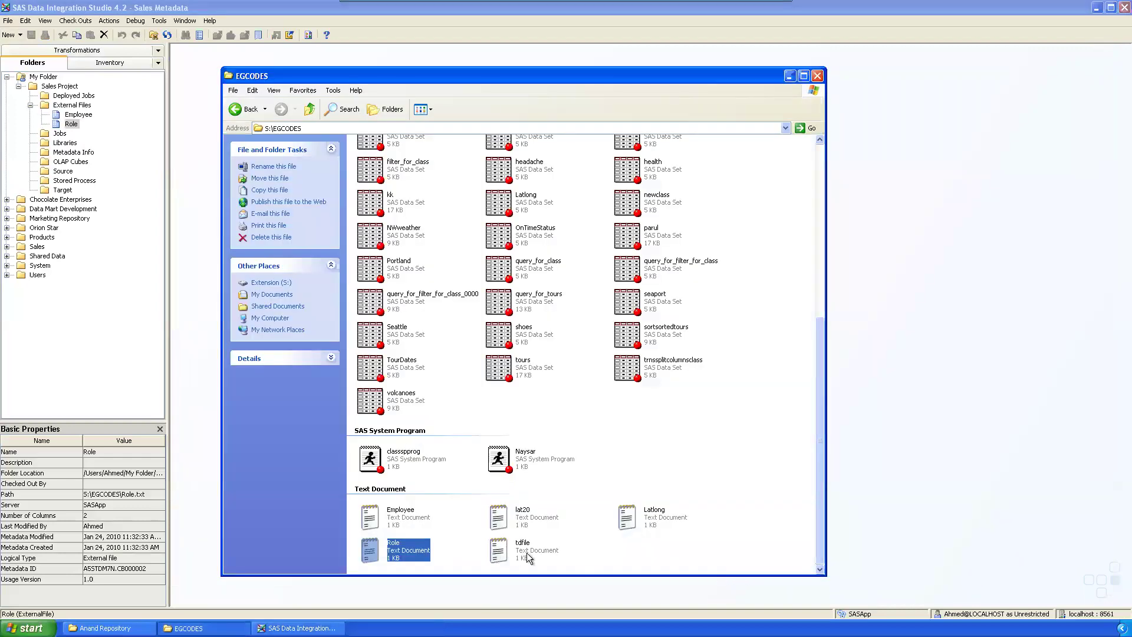
left_click(662, 523)
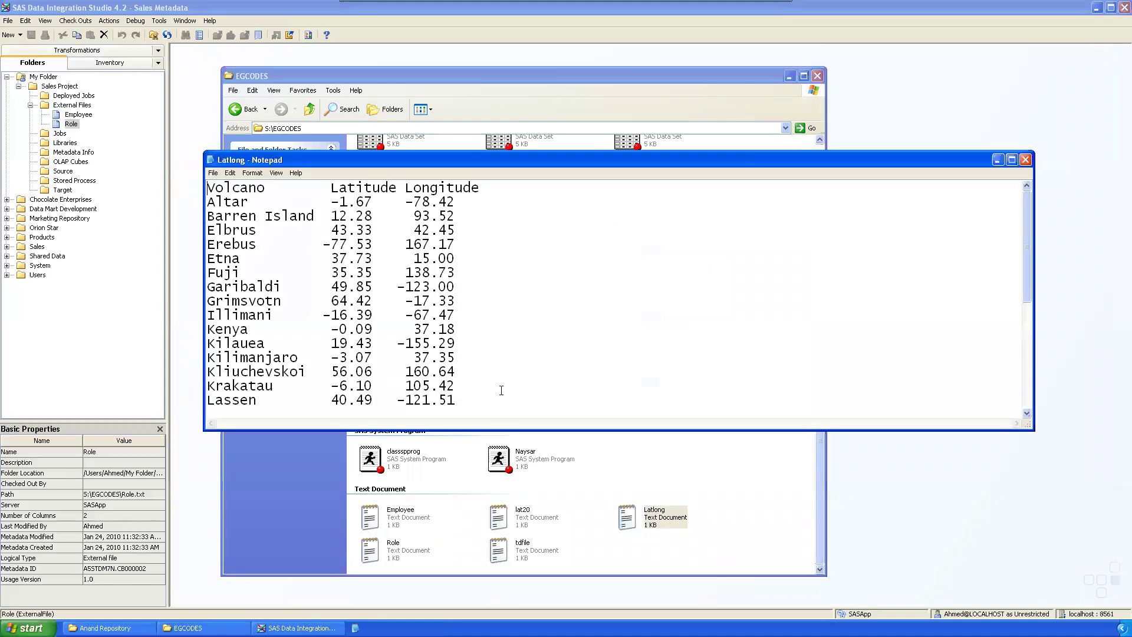
left_click_drag(495, 430, 515, 602)
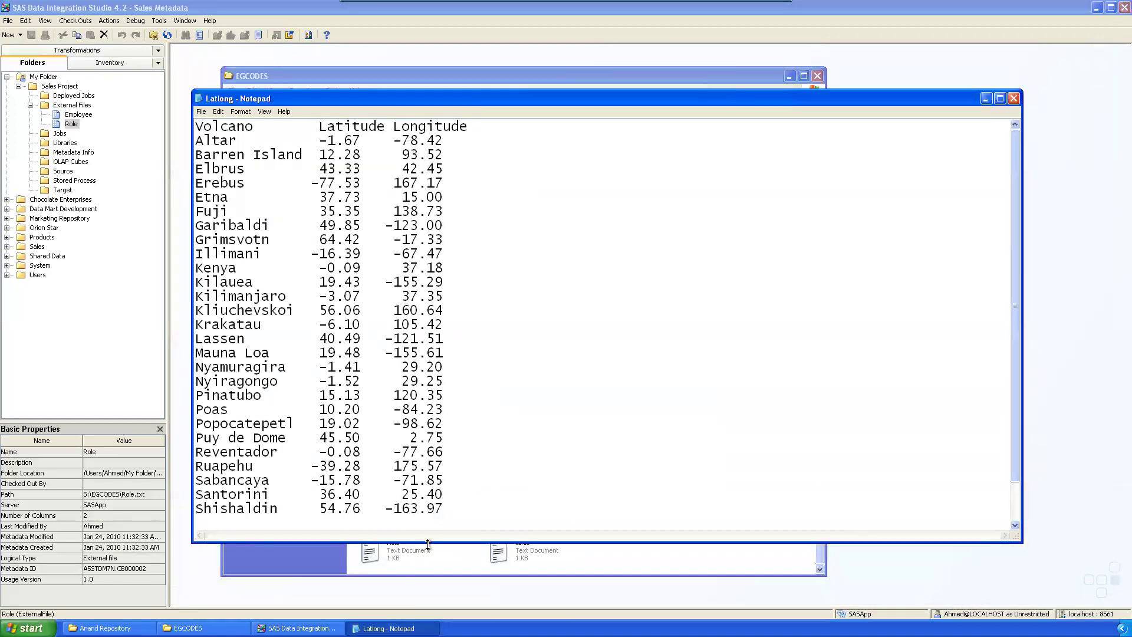
left_click_drag(426, 541, 428, 563)
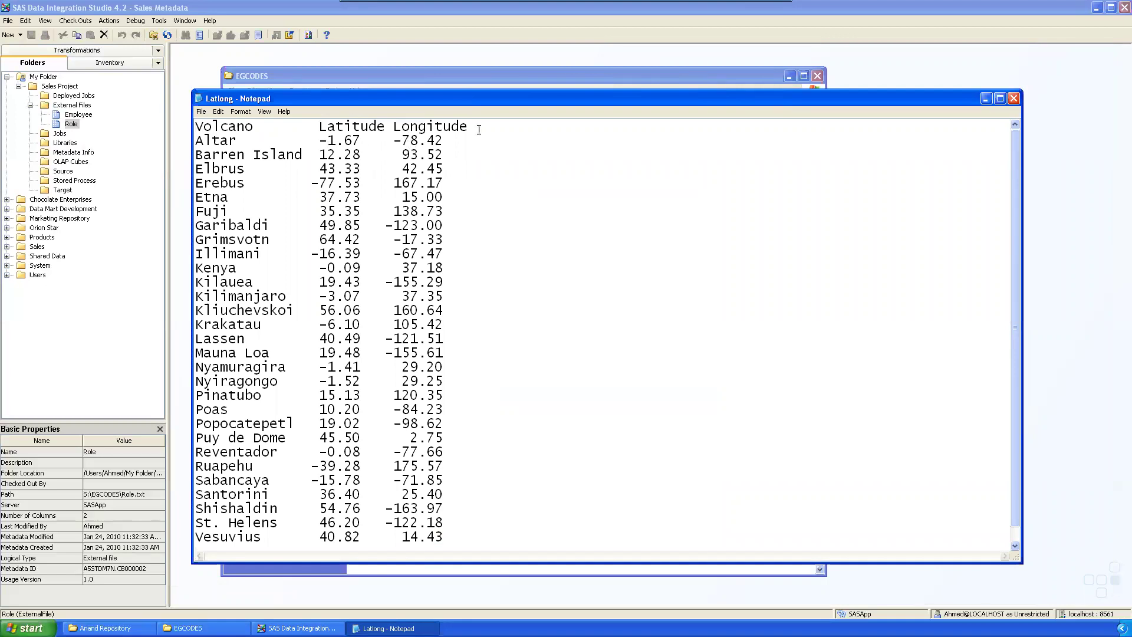
- Highlight Latlong's column-name header line, then minimize the EGCODES folder window
left_click_drag(478, 129, 182, 123)
left_click(747, 224)
left_click(724, 75)
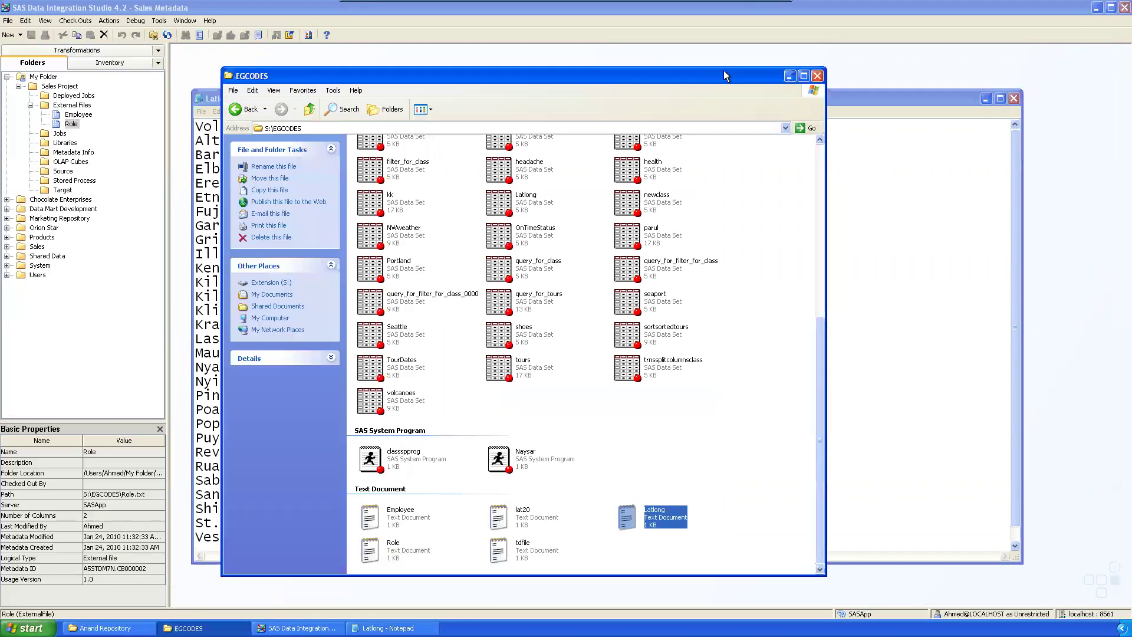
left_click(791, 61)
- Name the new fixed-width file Latlong and point it to S:\EGCODES\Latlong.txt
left_click_drag(372, 94, 588, 88)
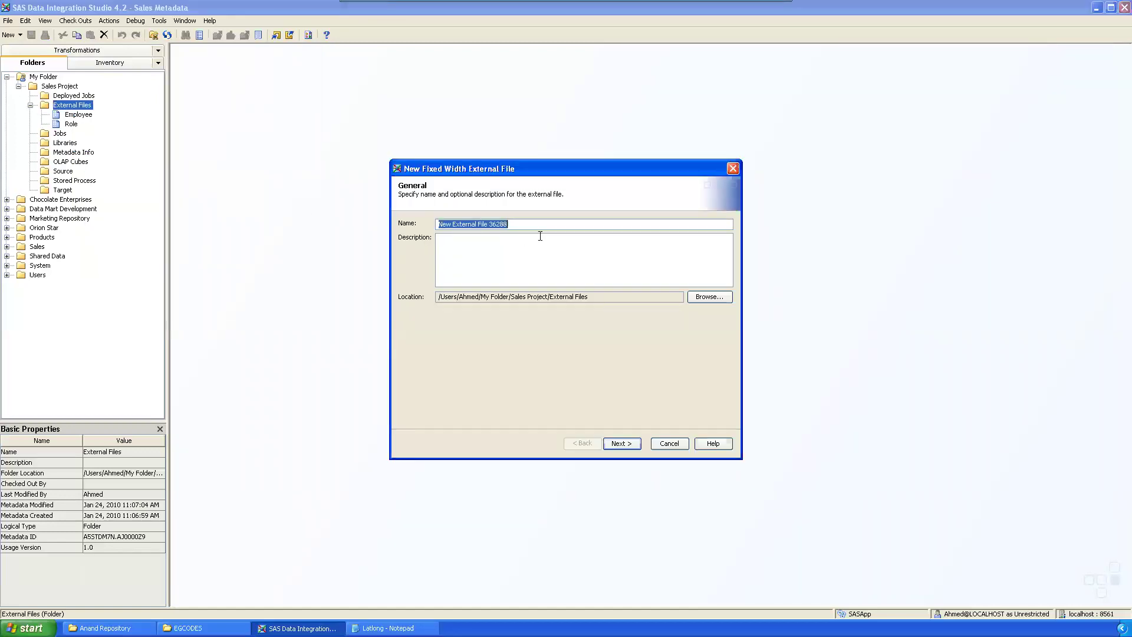
type("Role")
key("Return")
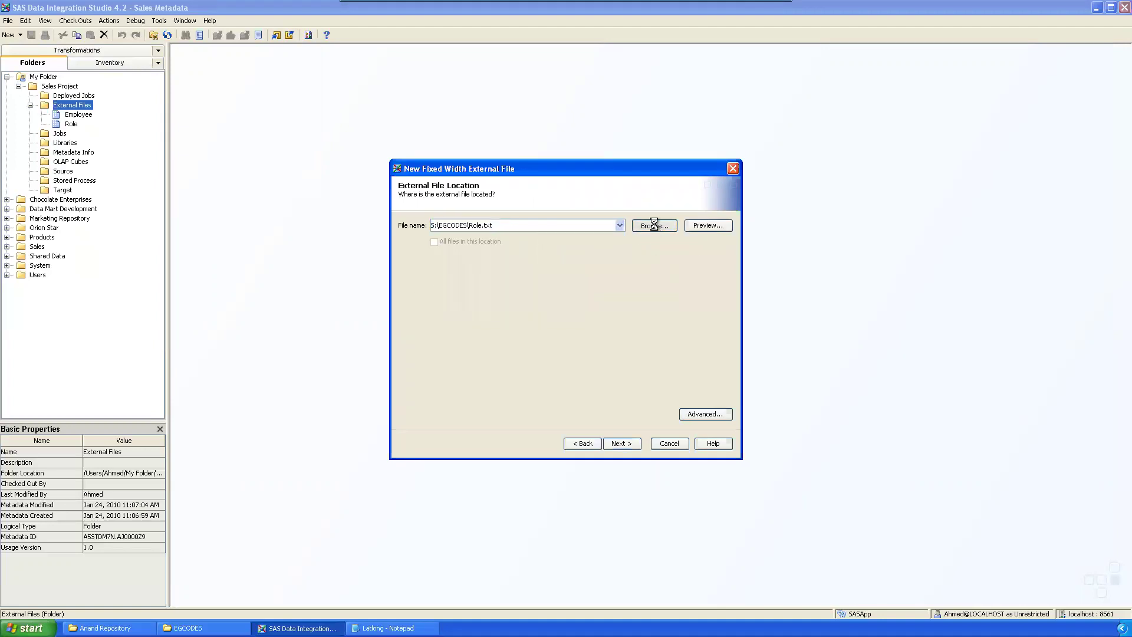
left_click(654, 227)
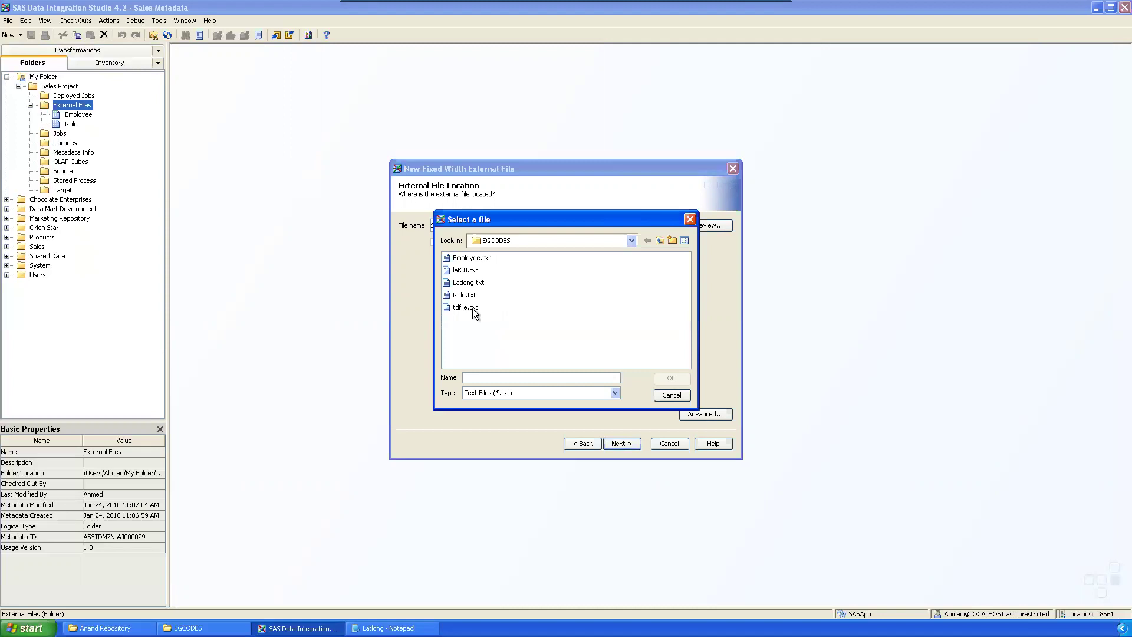
double_click(468, 283)
left_click(619, 442)
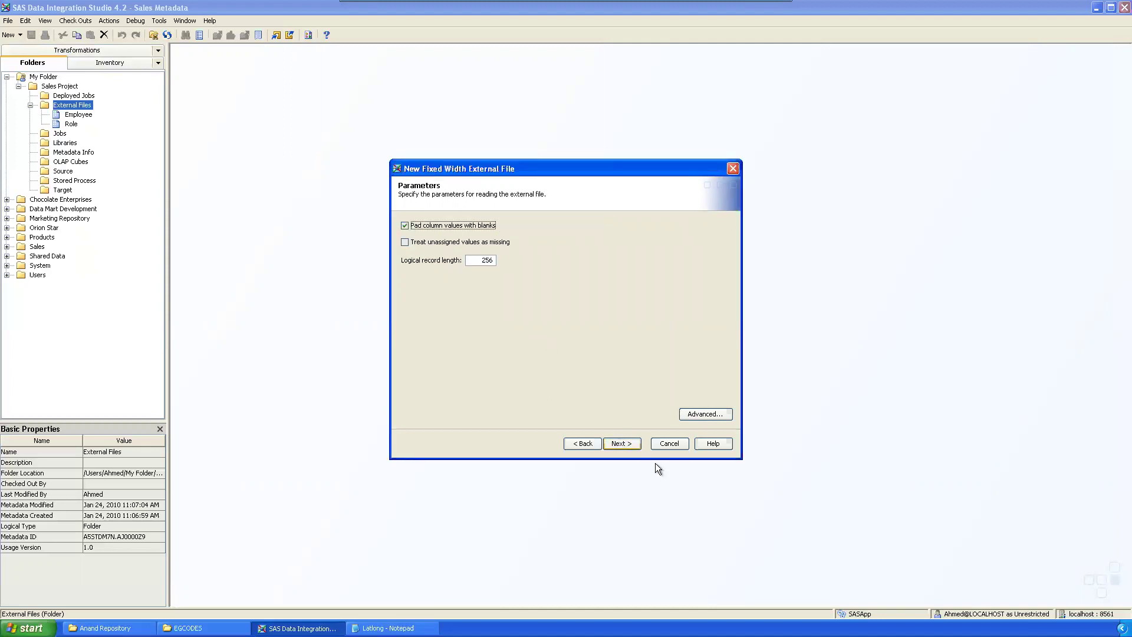
left_click(631, 444)
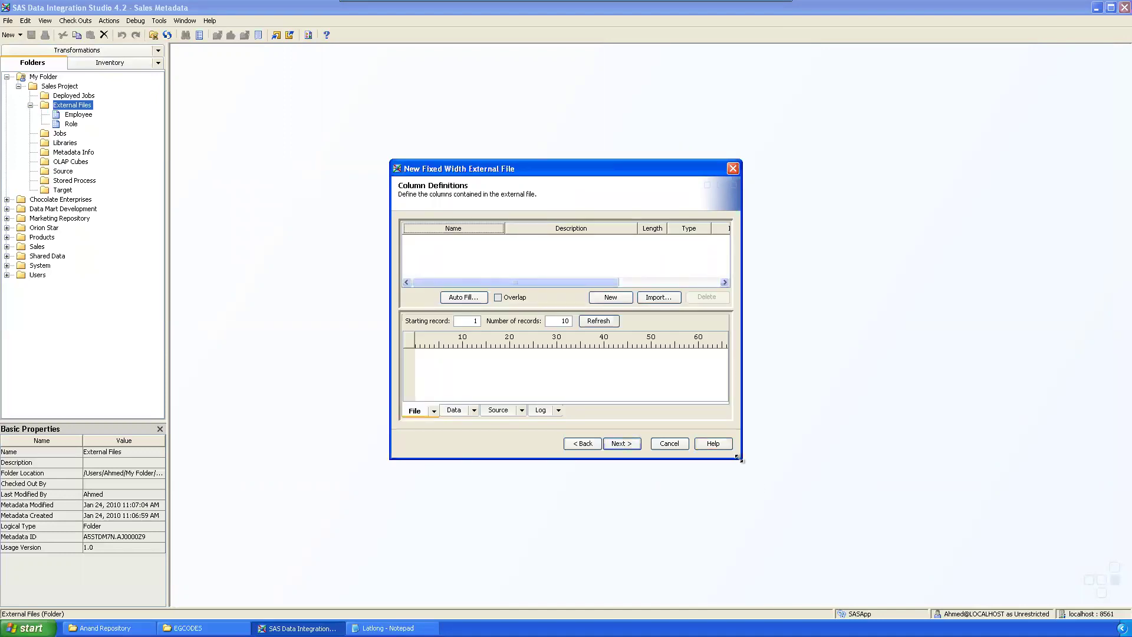
- Enlarge the wizard, refresh Latlong's preview, and add column breaks at 13, 23 and 33
left_click_drag(741, 459, 947, 588)
left_click_drag(597, 169, 455, 113)
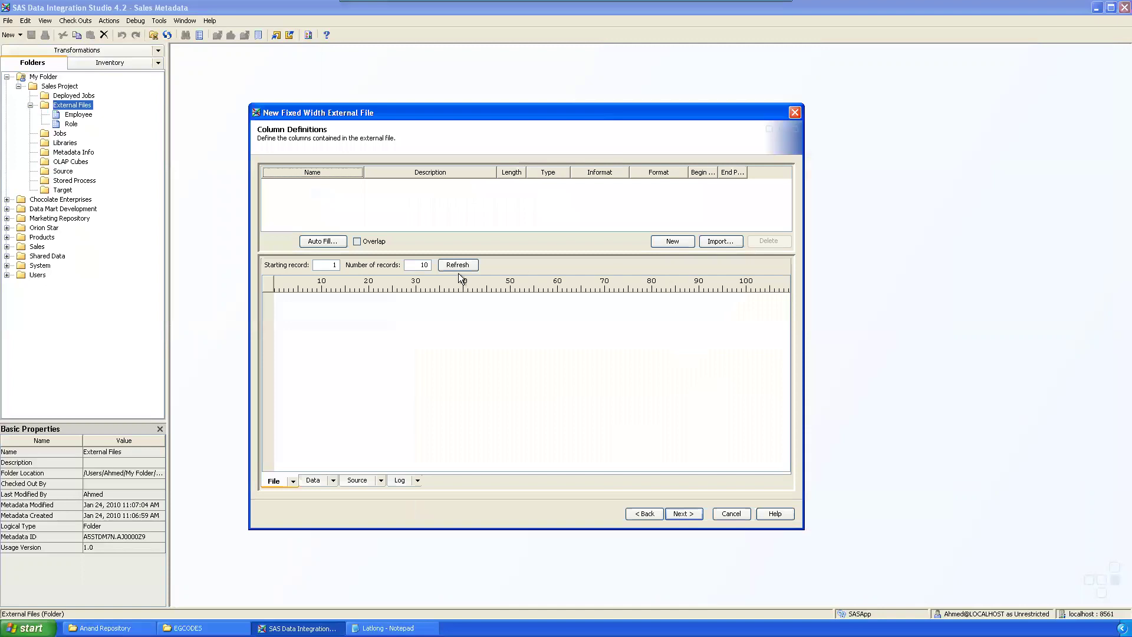
left_click(458, 266)
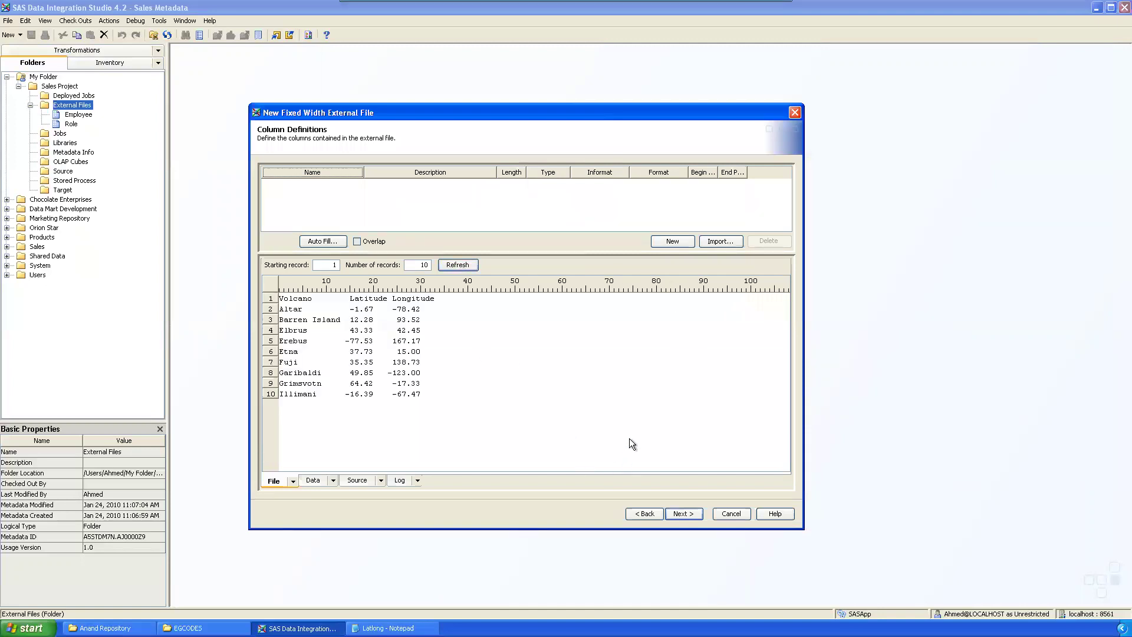
left_click(340, 291)
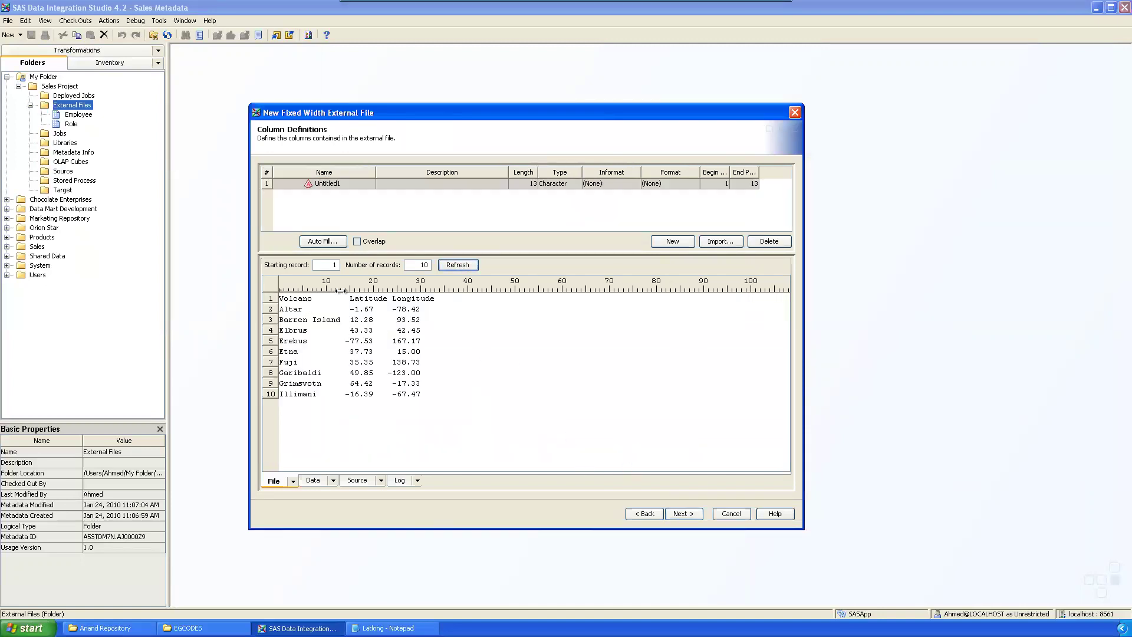
left_click(389, 289)
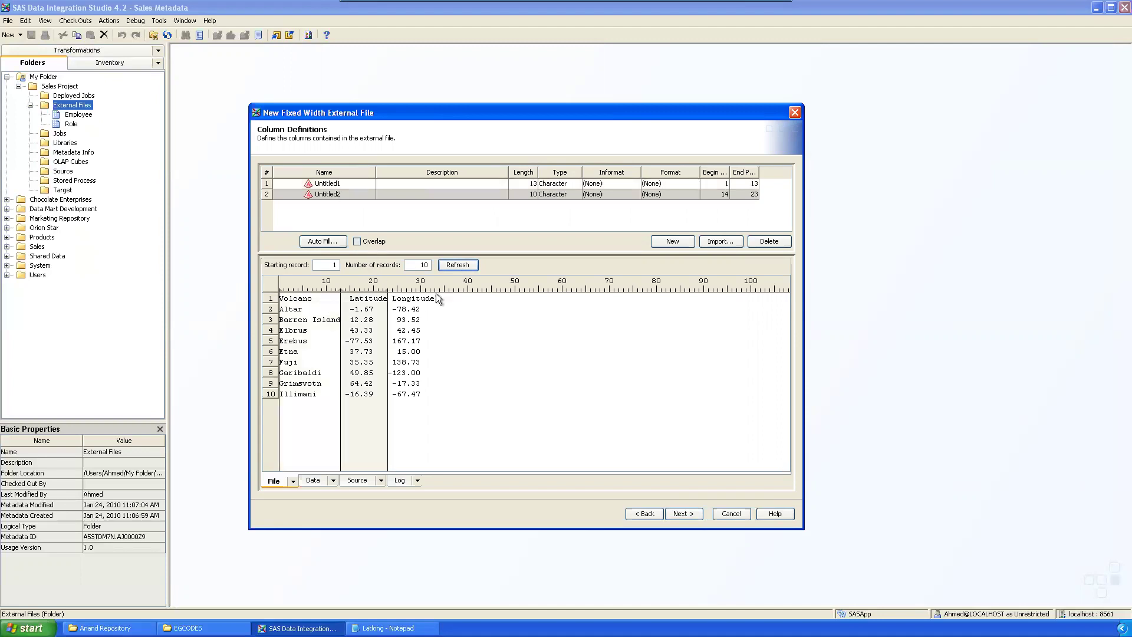
left_click(433, 289)
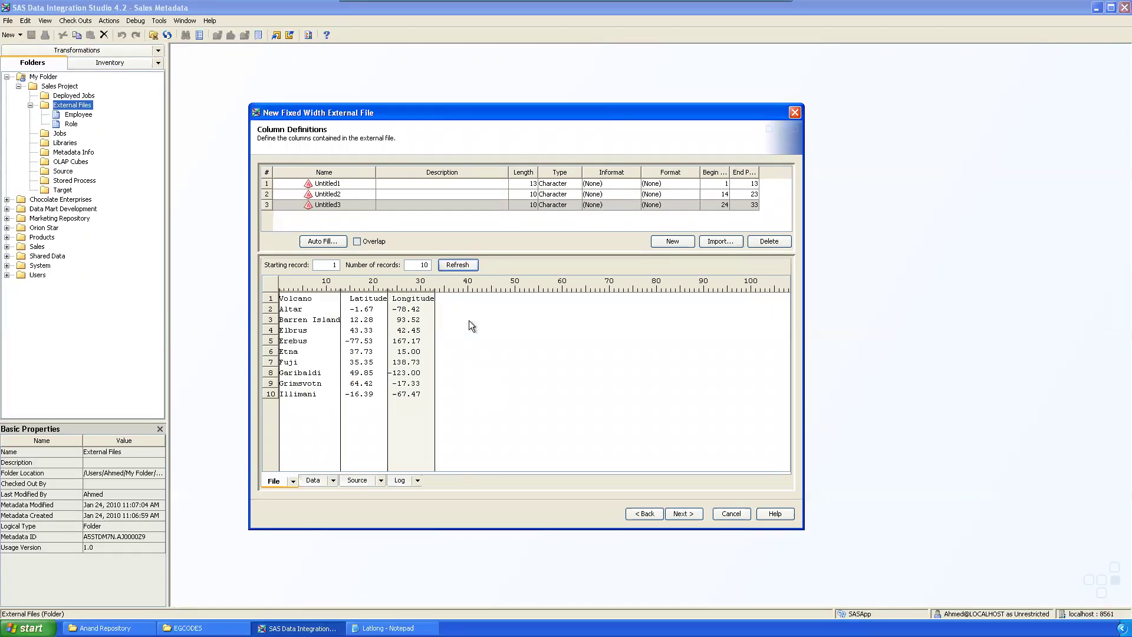
left_click(729, 245)
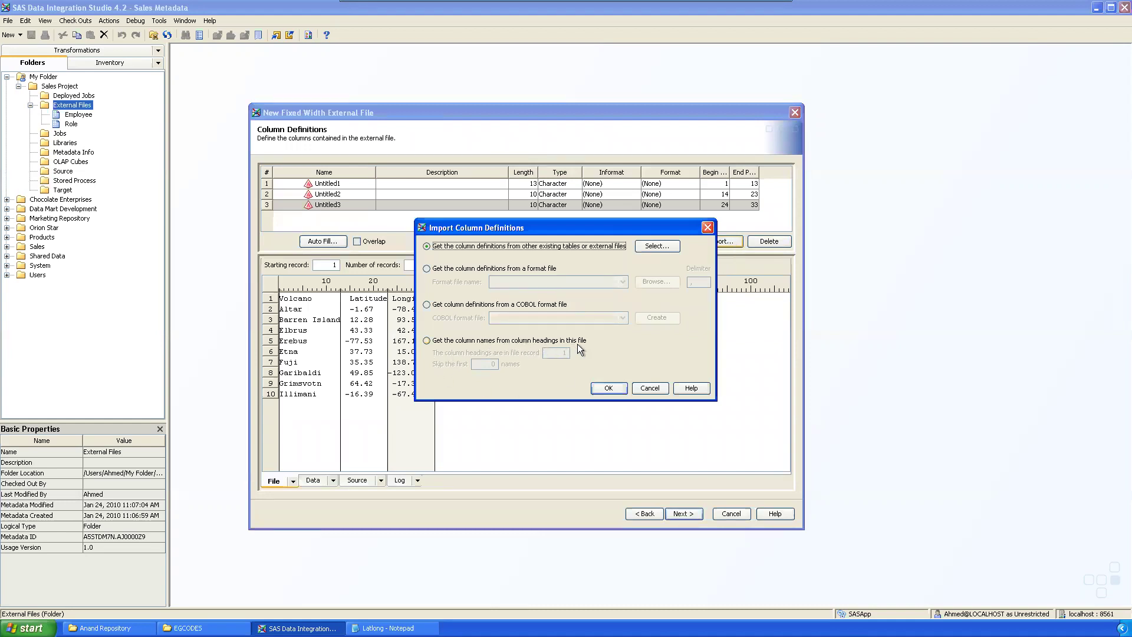
- Name the columns Volcano, Latitude and Longitude from the file's heading row
left_click(432, 342)
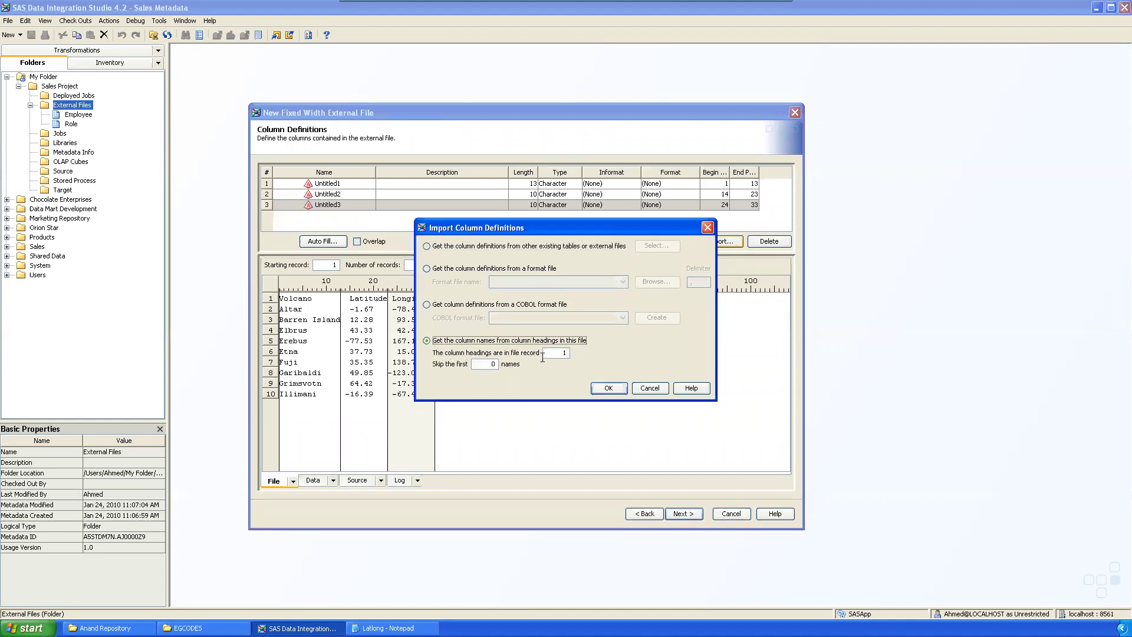
left_click(609, 389)
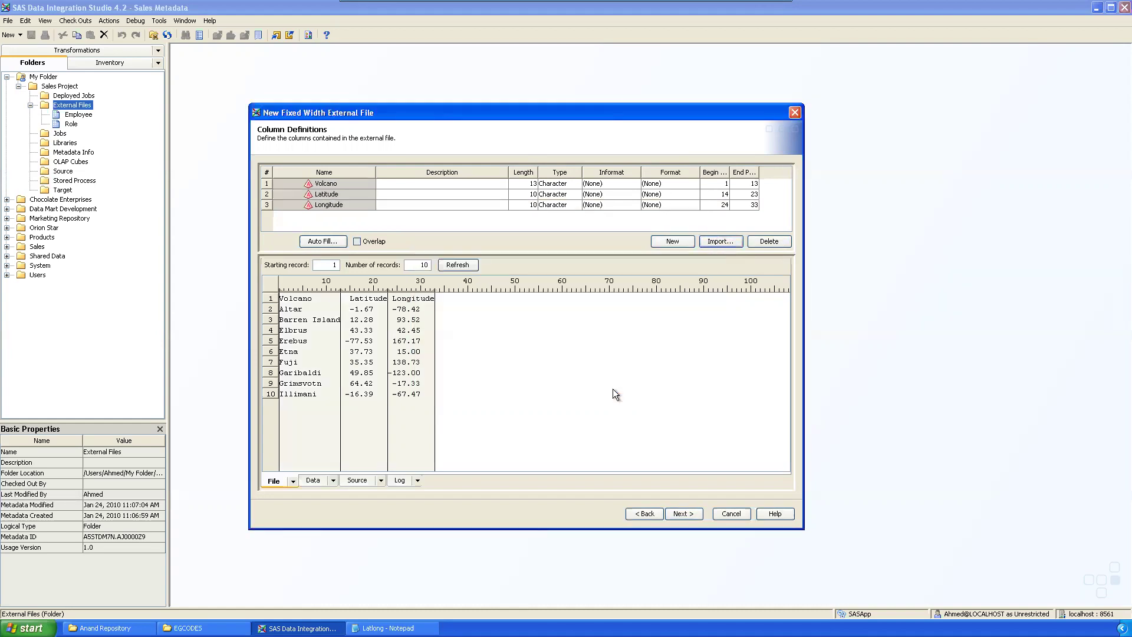
left_click(397, 221)
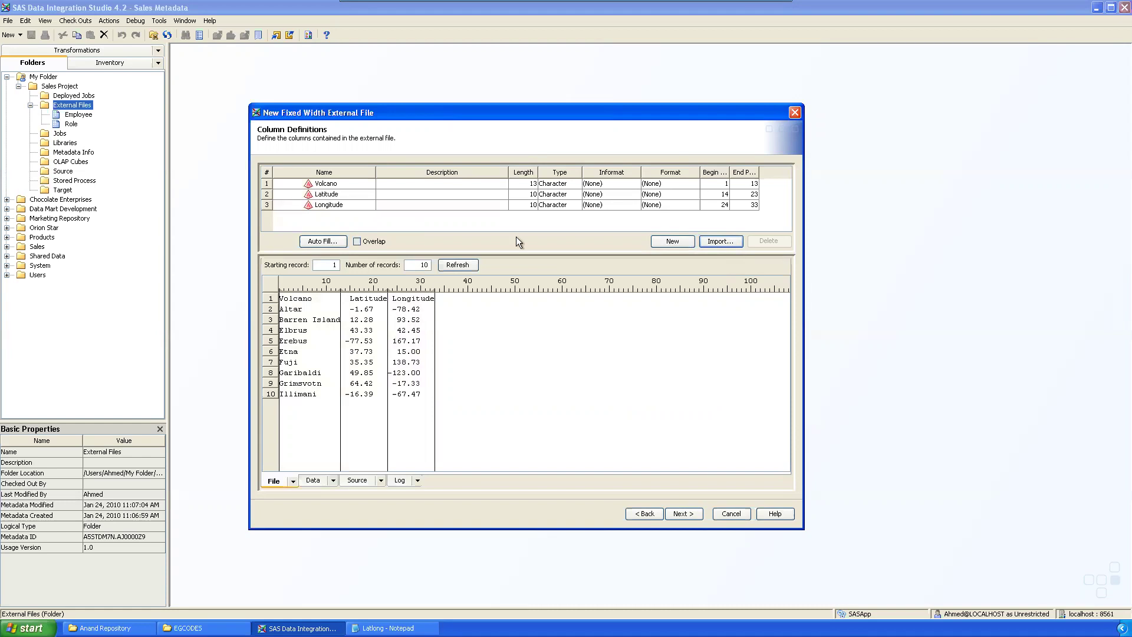
- Make Latitude and Longitude numeric with length 8 and accept the informat warning
left_click(562, 194)
left_click(562, 193)
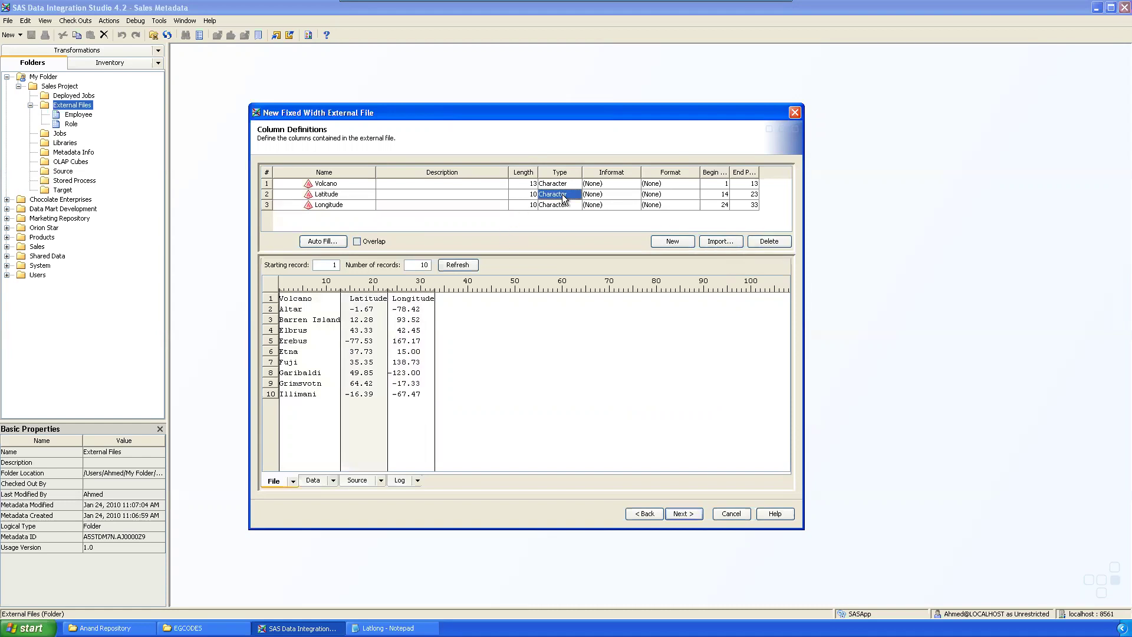
left_click(559, 203)
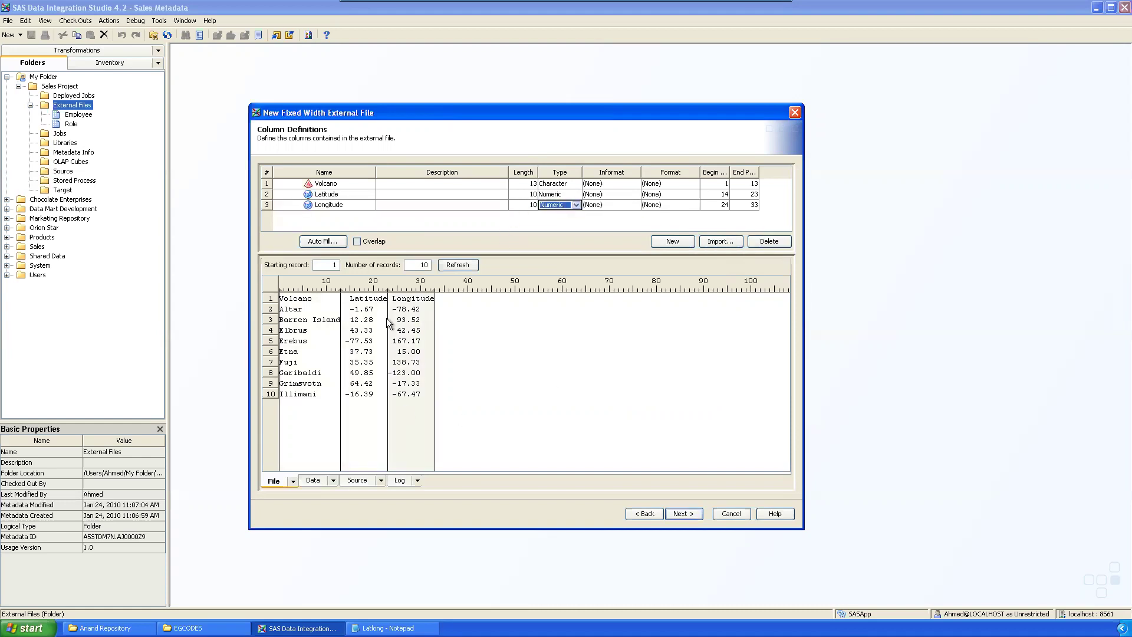
left_click(532, 194)
type("8")
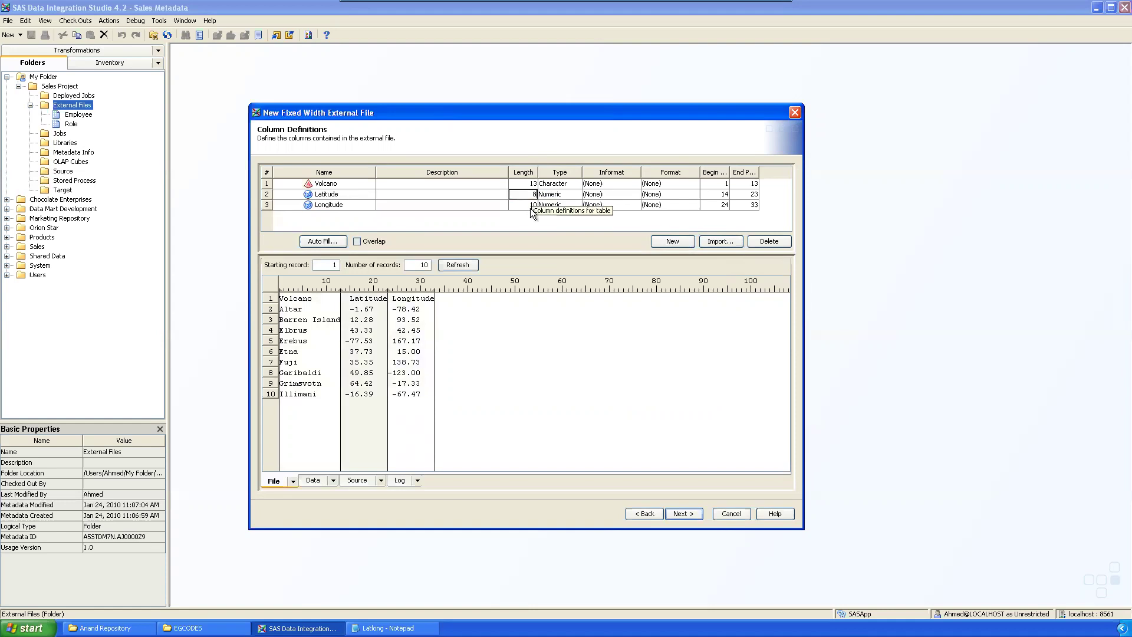
left_click(529, 207)
type("8")
left_click(529, 222)
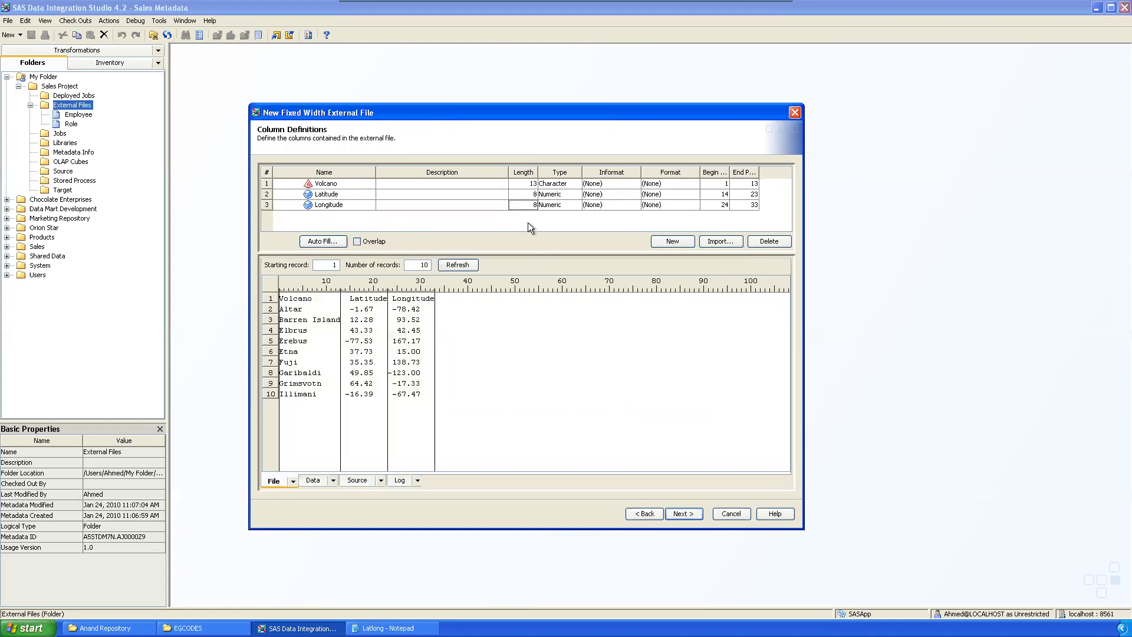
left_click(683, 514)
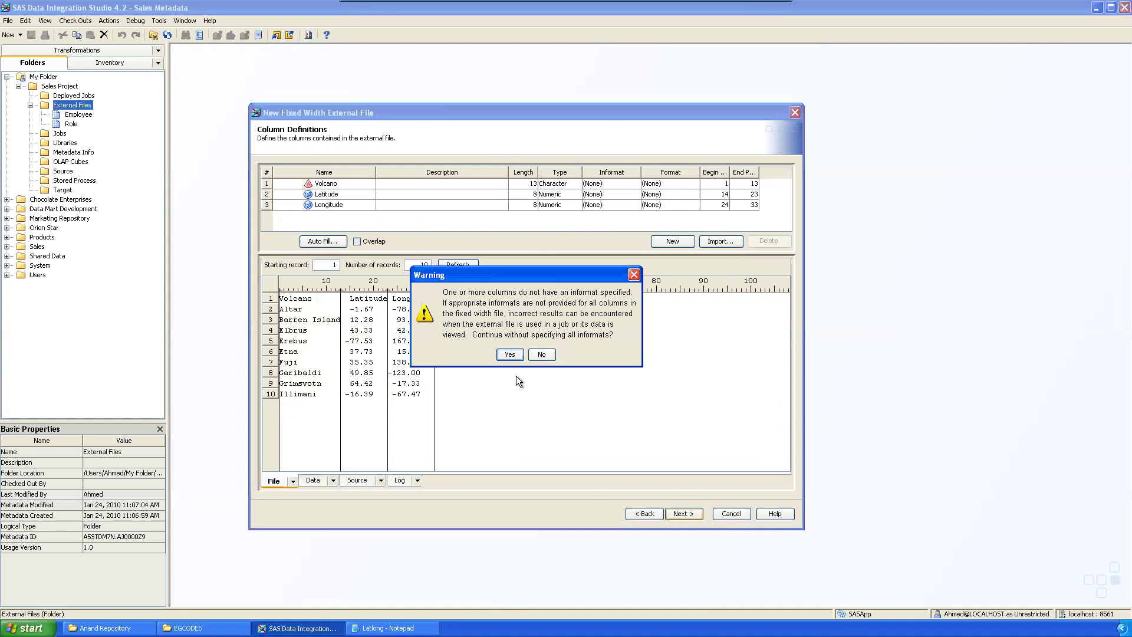
left_click(512, 355)
- Finish Latlong, view its 30 volcano rows, close the viewer, and restore EGCODES
left_click(684, 513)
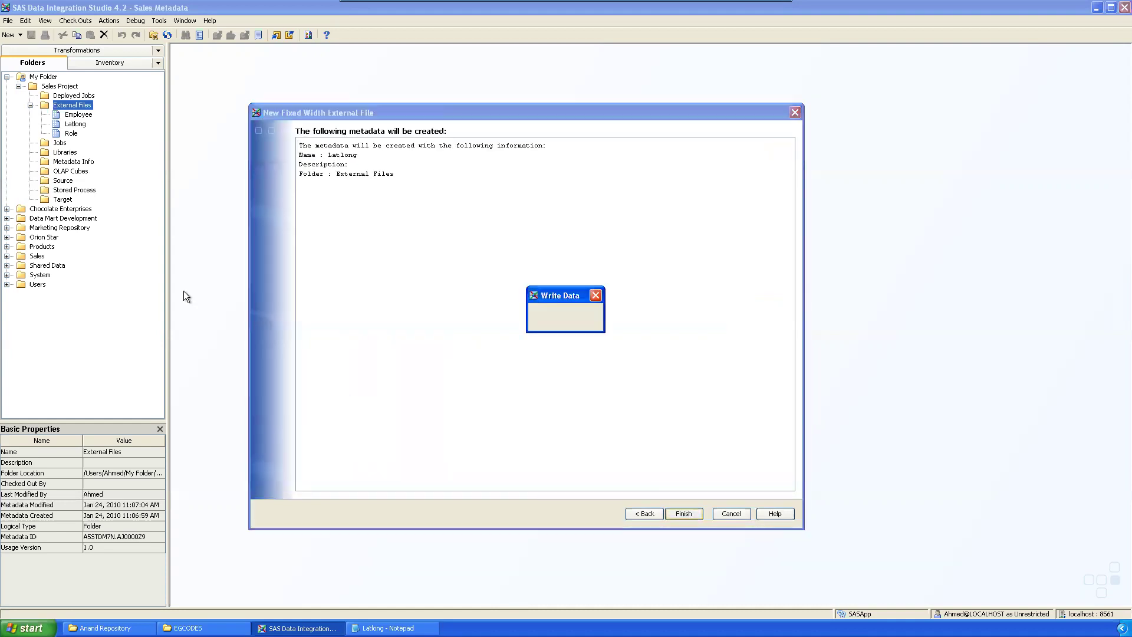
right_click(79, 124)
left_click(116, 157)
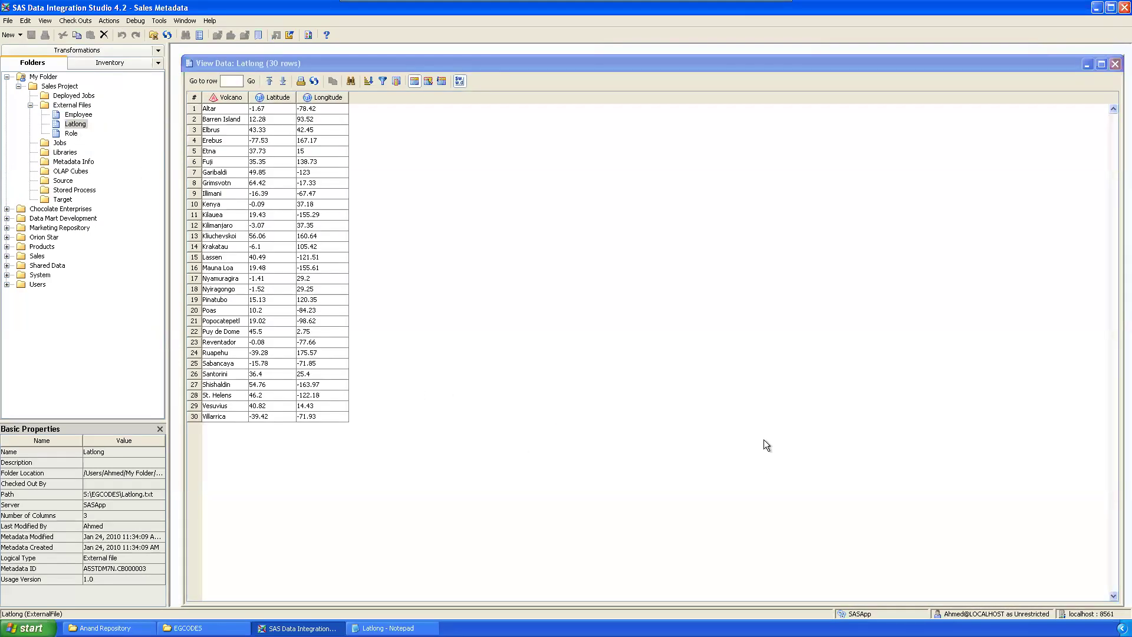
left_click(1115, 64)
left_click(188, 628)
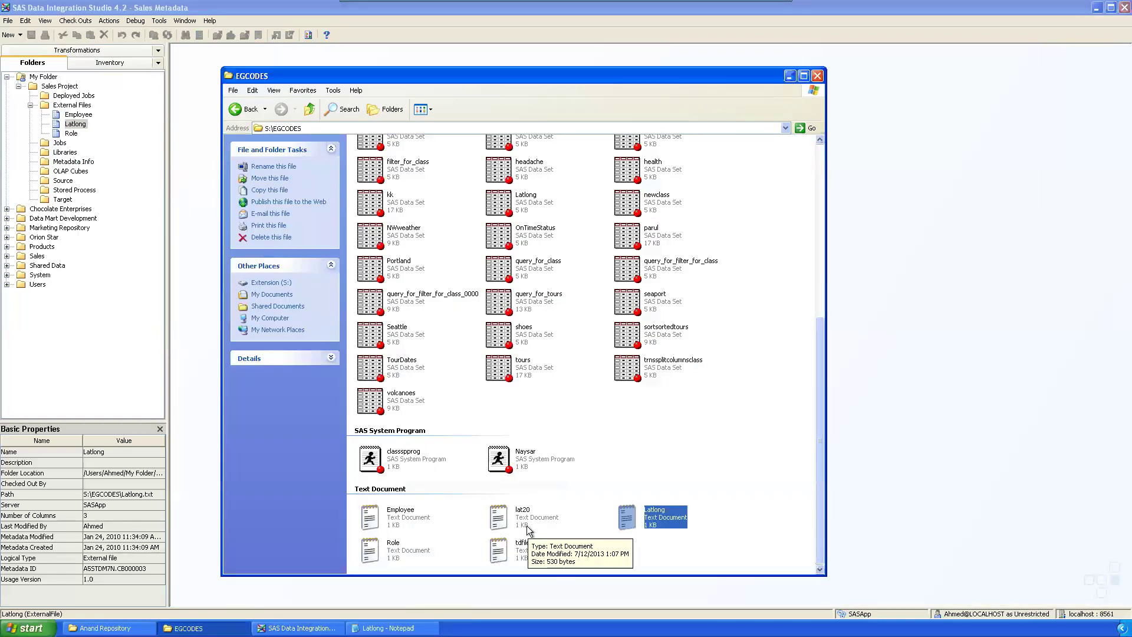
- Open lat20.txt in Notepad and enlarge it to review its quoted, comma-separated volcano lines
double_click(527, 522)
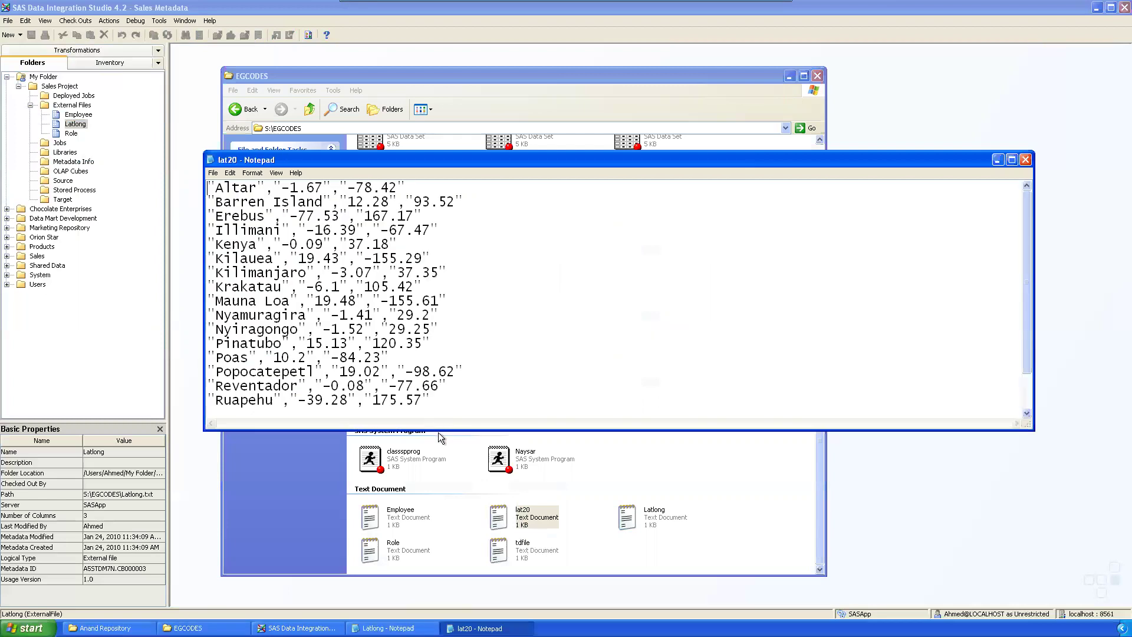
left_click_drag(438, 431, 455, 601)
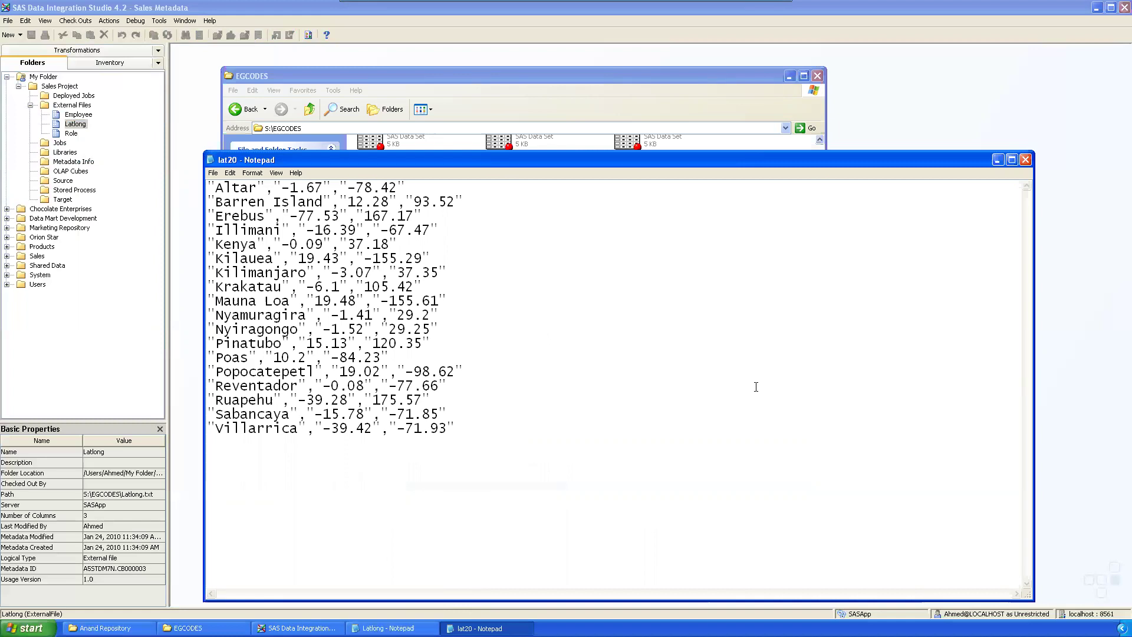
left_click_drag(463, 440, 174, 153)
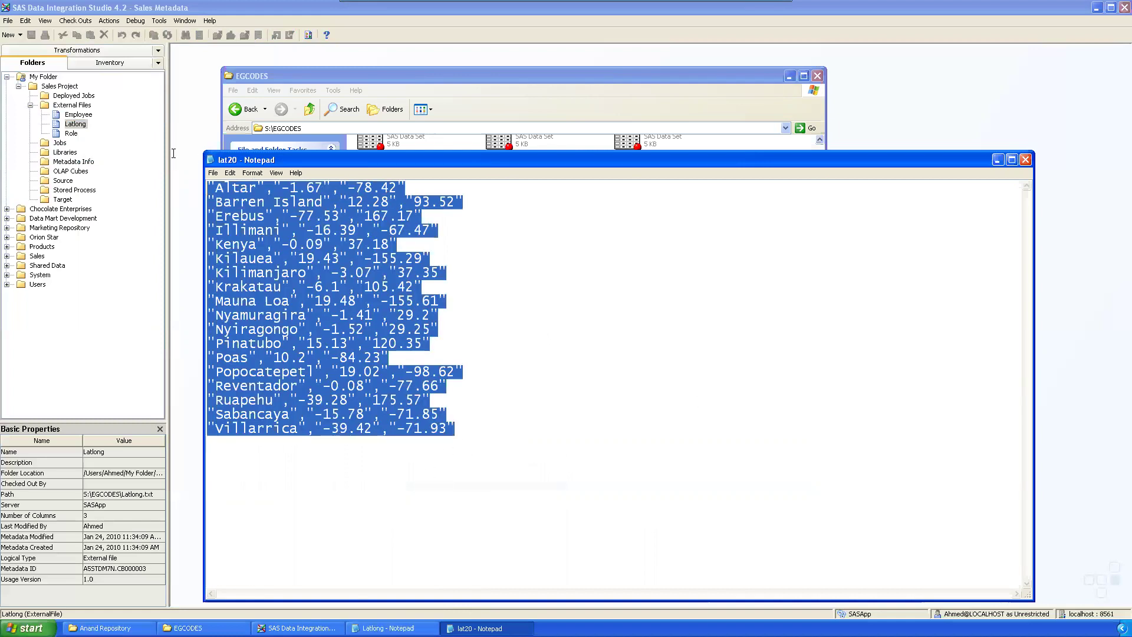
left_click(610, 309)
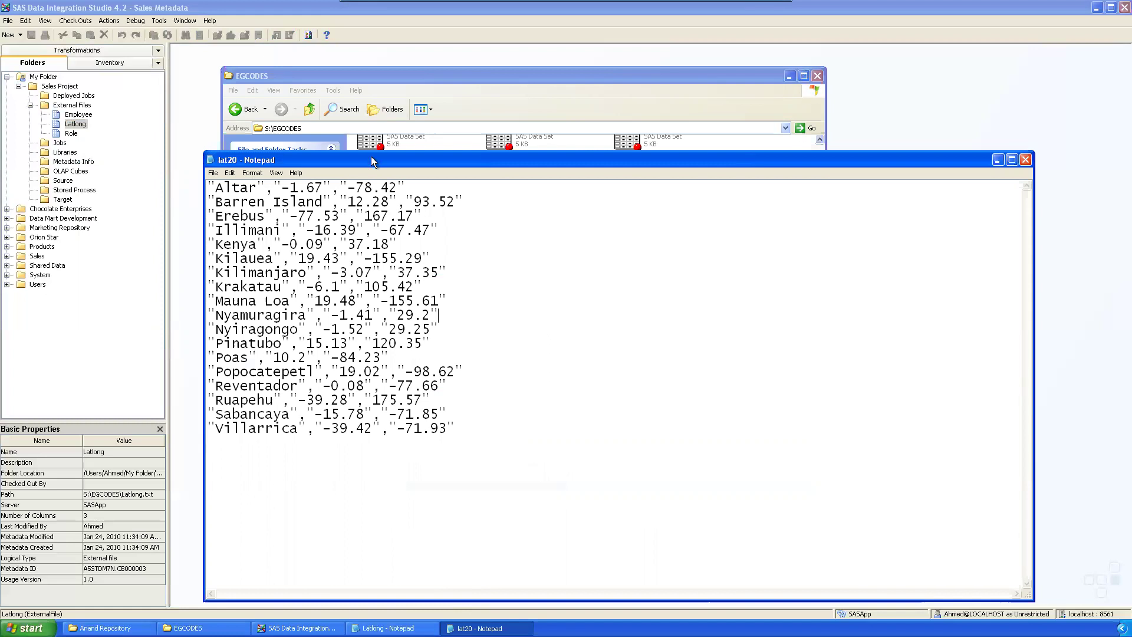
mouse_move(373, 160)
left_mouse_down()
mouse_move(604, 187)
mouse_move(478, 187)
left_mouse_up()
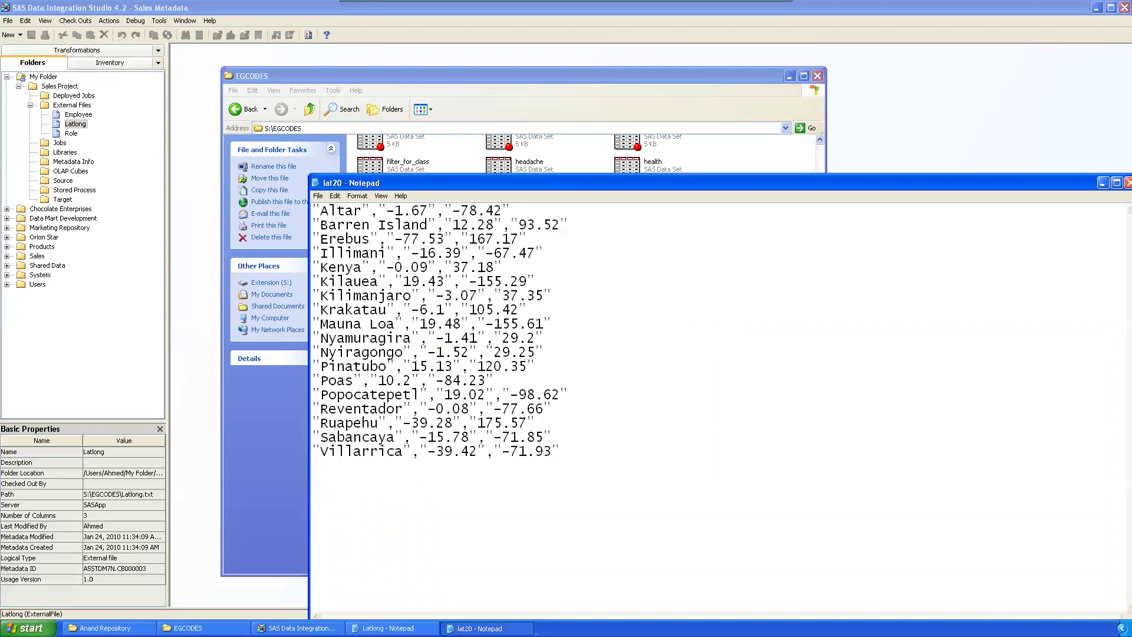
- Arrange the Latlong and lat20 Notepad windows side by side, then minimize the EGCODES folder
left_click(390, 628)
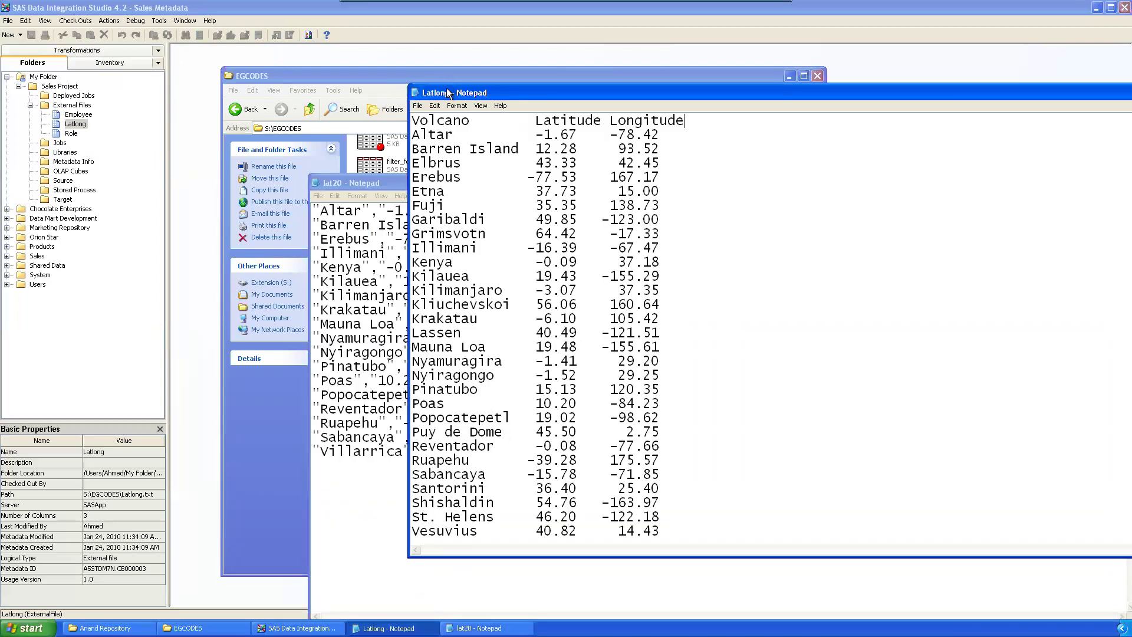
mouse_move(447, 88)
left_mouse_down()
mouse_move(547, 227)
mouse_move(797, 260)
mouse_move(507, 237)
left_mouse_up()
left_click(874, 284)
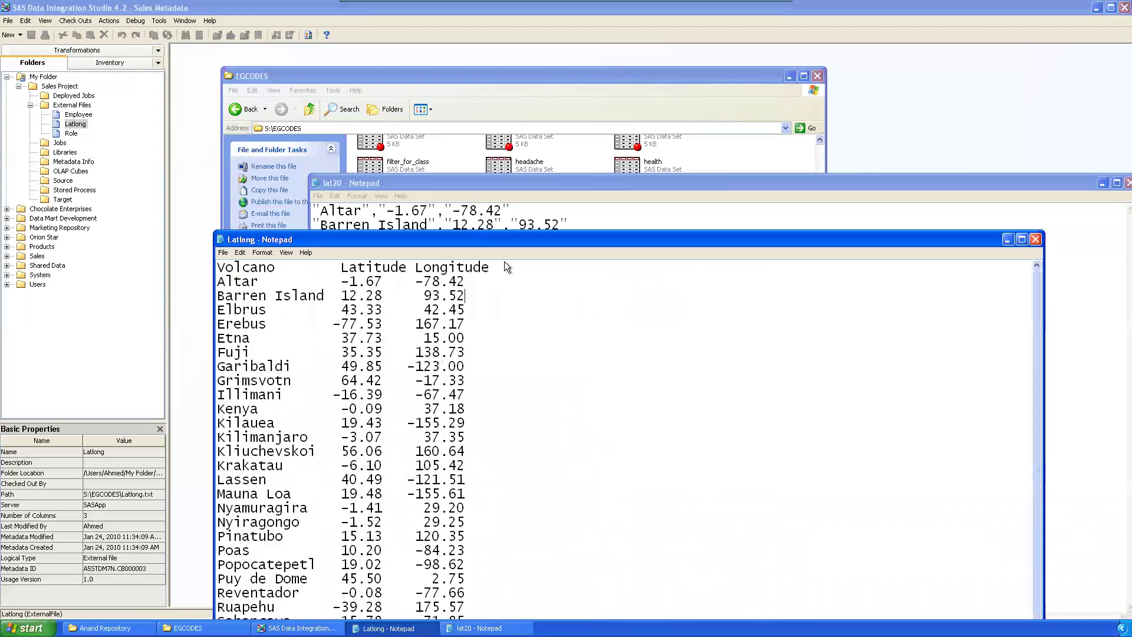
left_click_drag(698, 237, 801, 272)
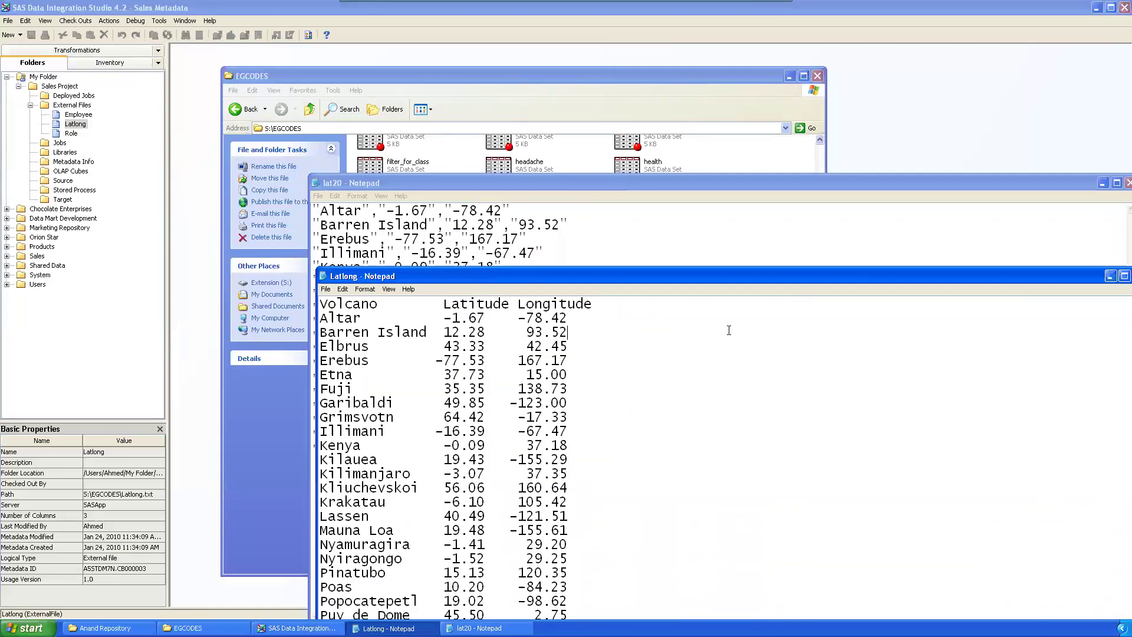
left_click(562, 187)
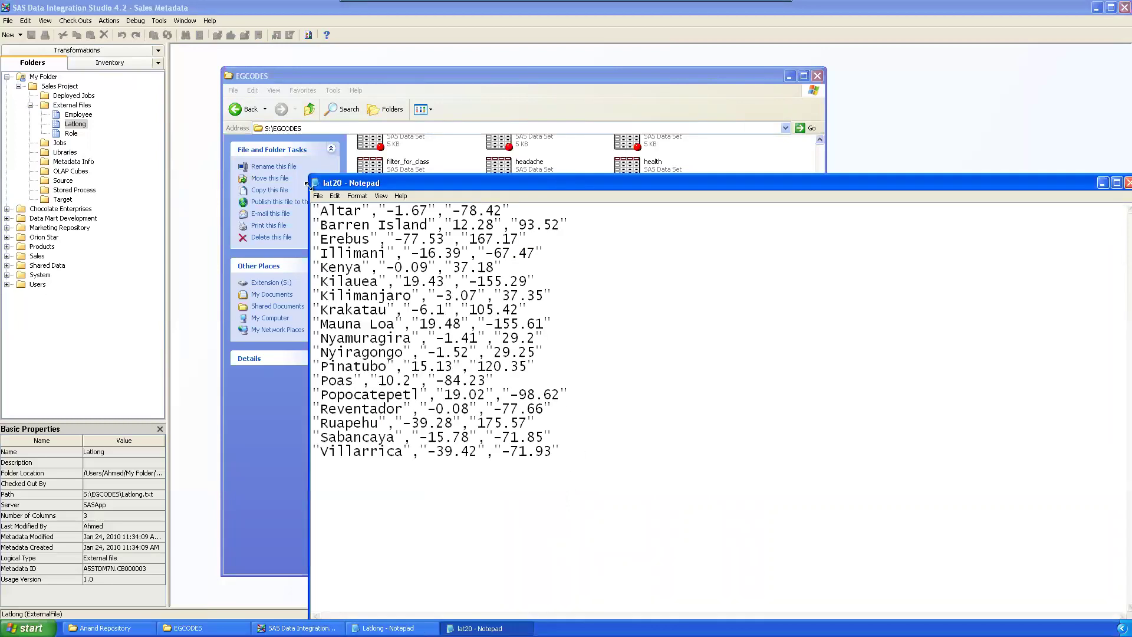
left_click(565, 72)
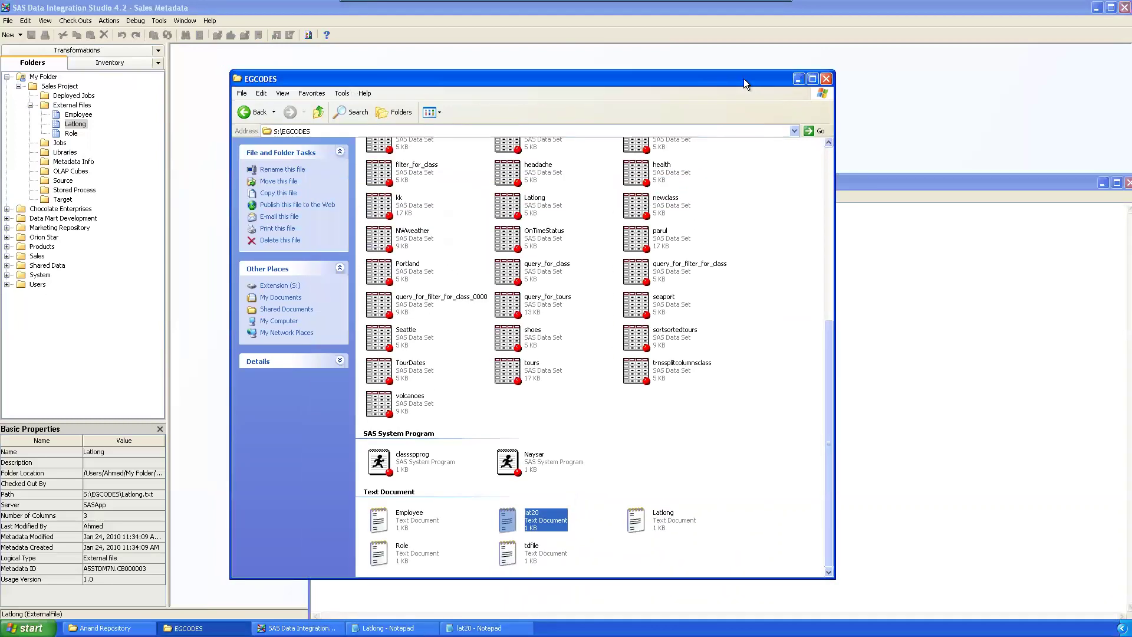
left_click(789, 77)
- Create a new delimited external file under External Files that points to S:\EGCODES\lat20.txt
left_click(75, 107)
right_click(74, 107)
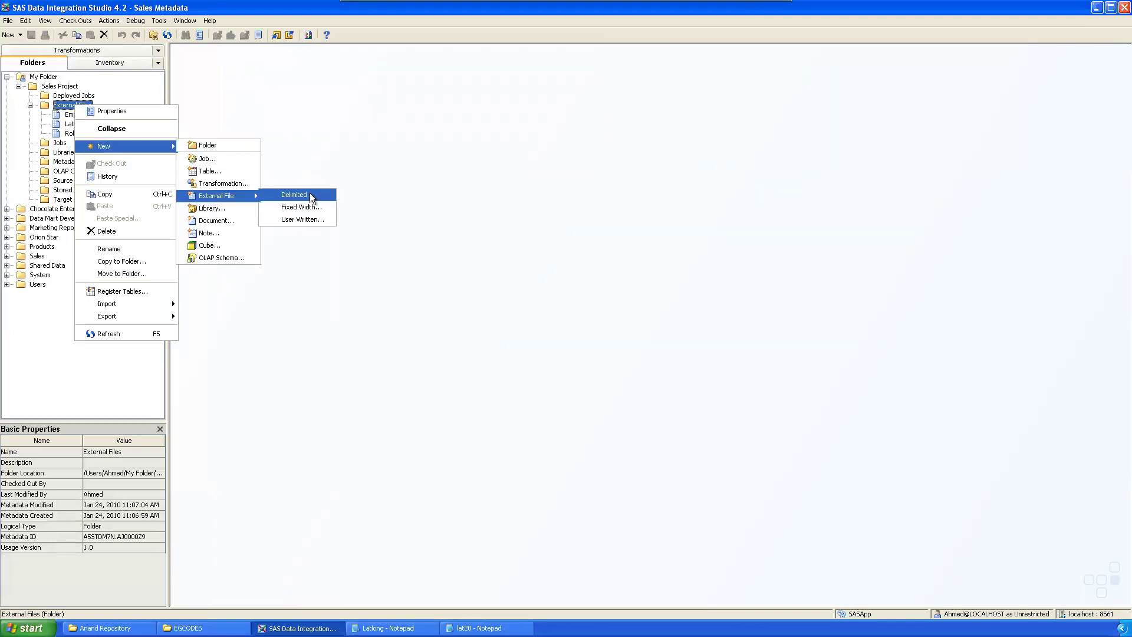
left_click(310, 194)
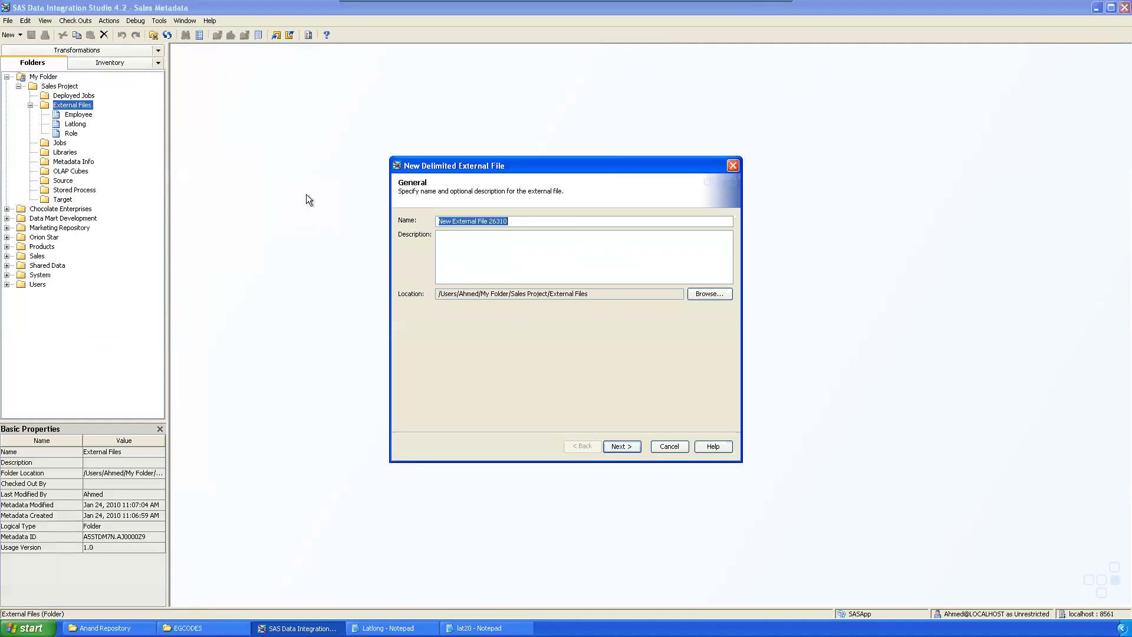
key("Return")
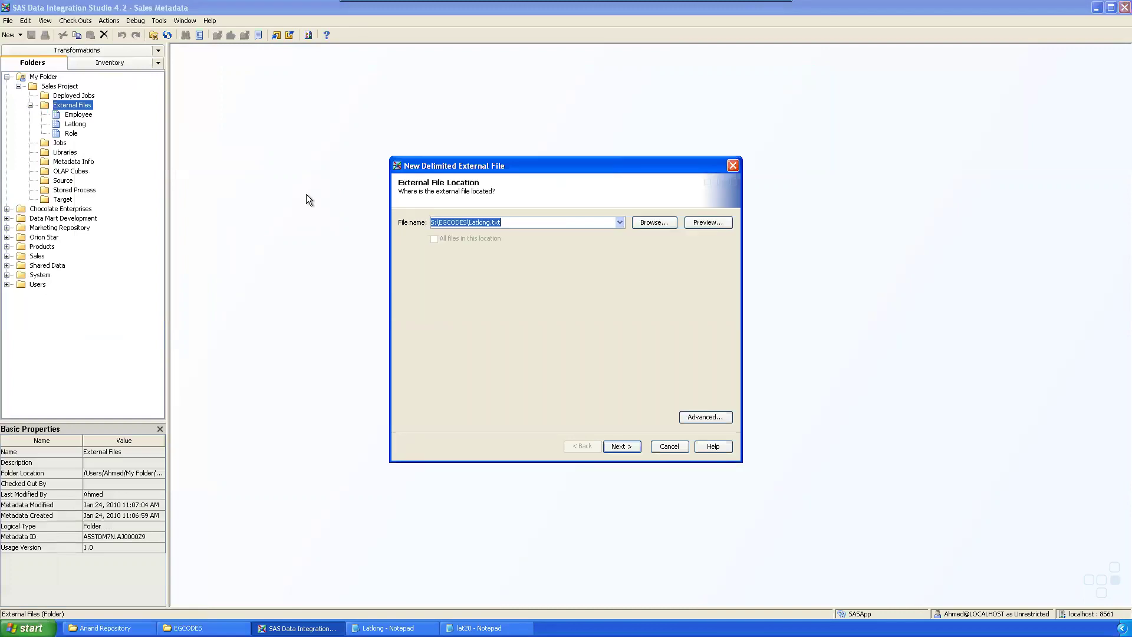
left_click(657, 223)
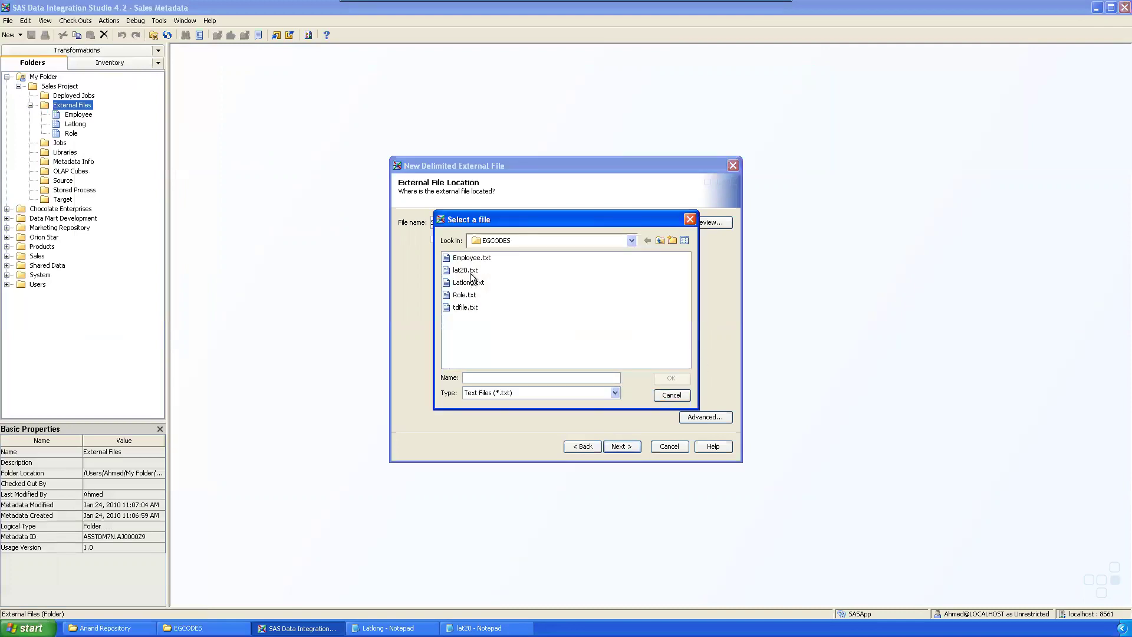
double_click(469, 271)
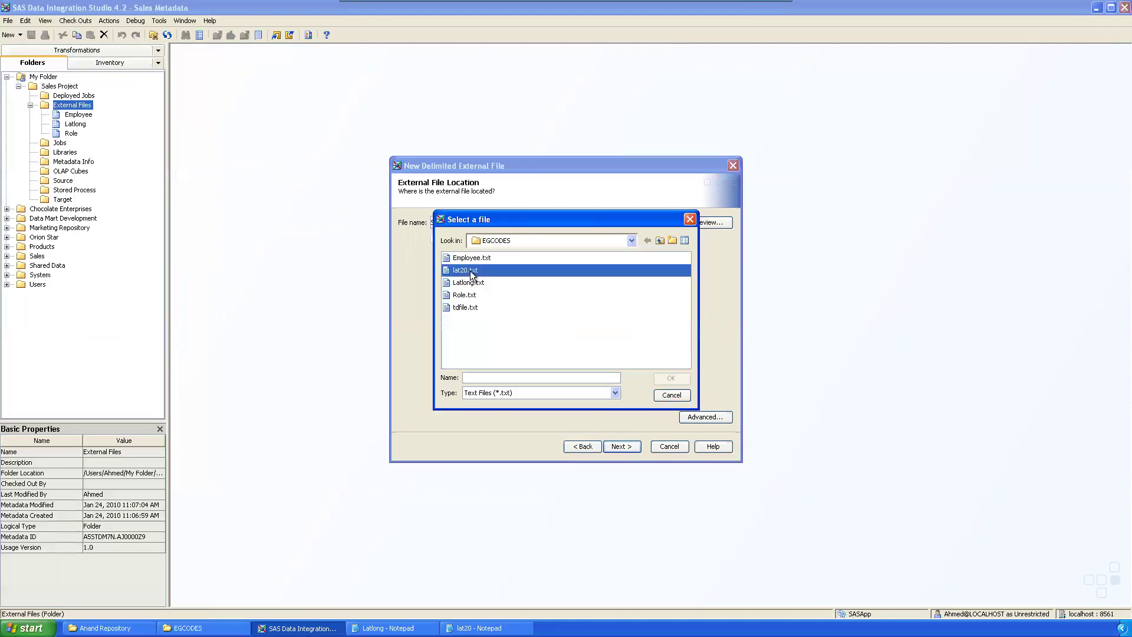
left_click(635, 446)
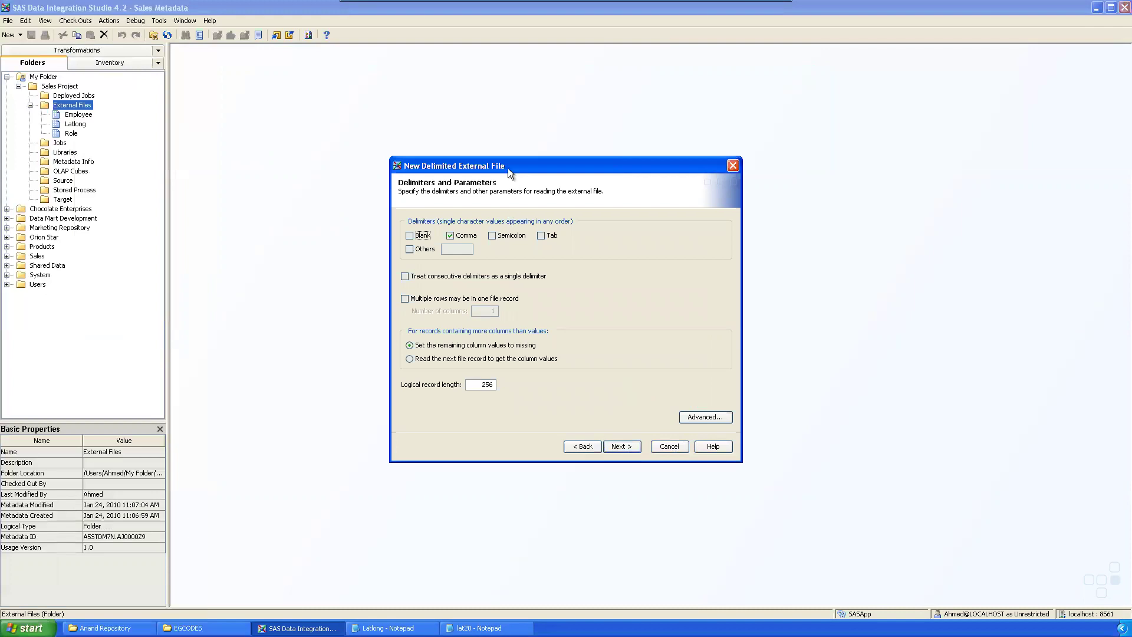
- Keep Comma as the delimiter, inspect the Advanced parameters without changes, and continue
left_click_drag(510, 174, 382, 158)
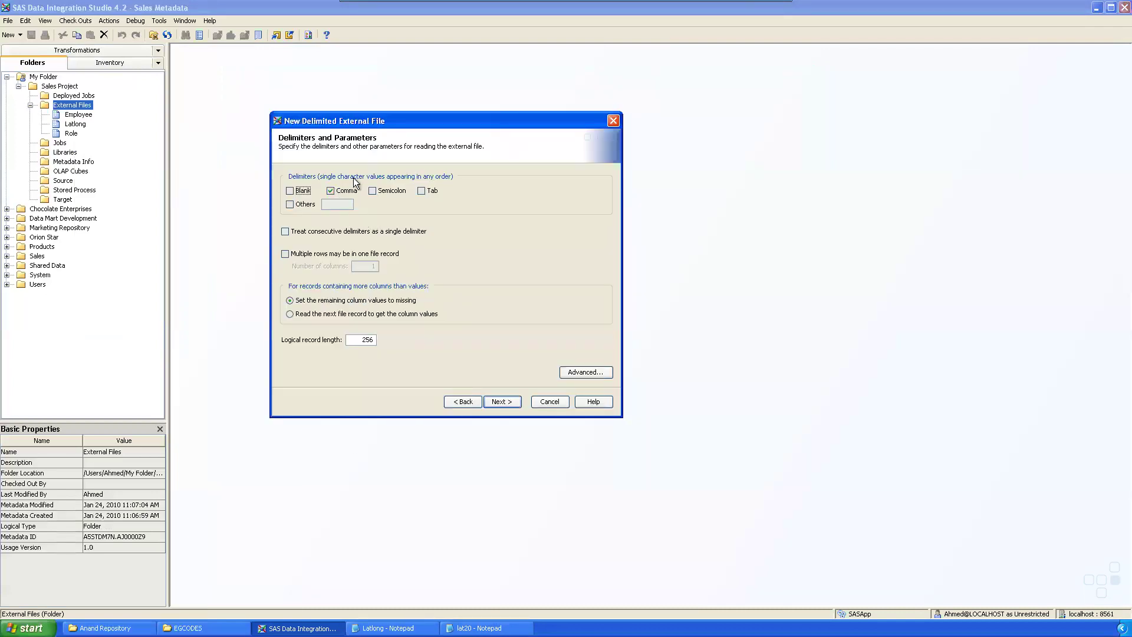
left_click_drag(403, 417, 413, 572)
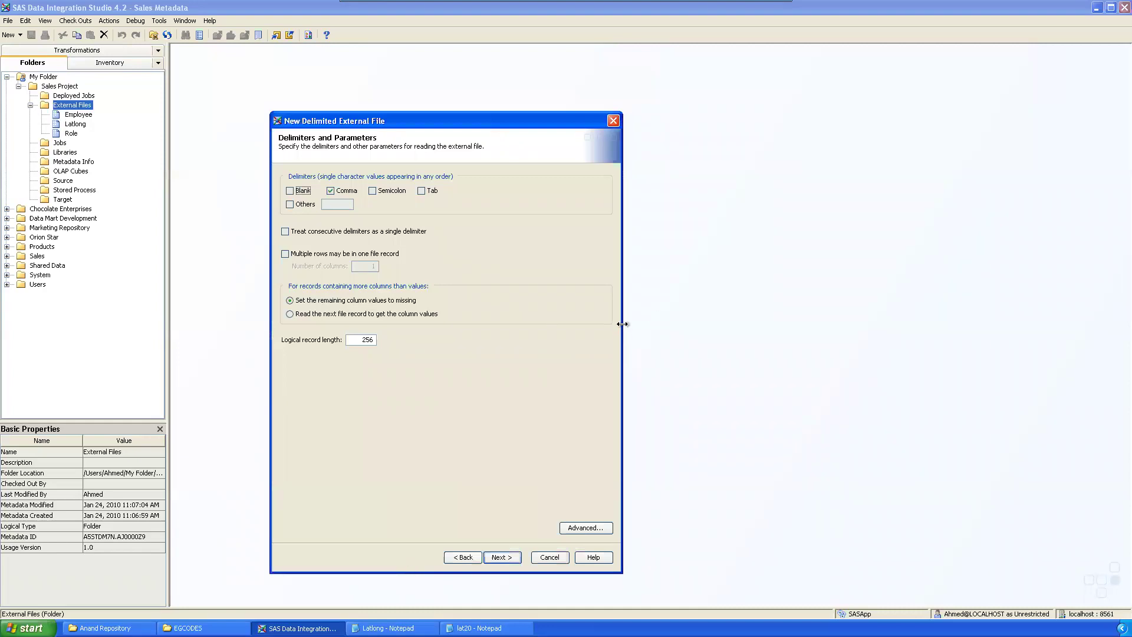
left_click_drag(619, 328, 708, 326)
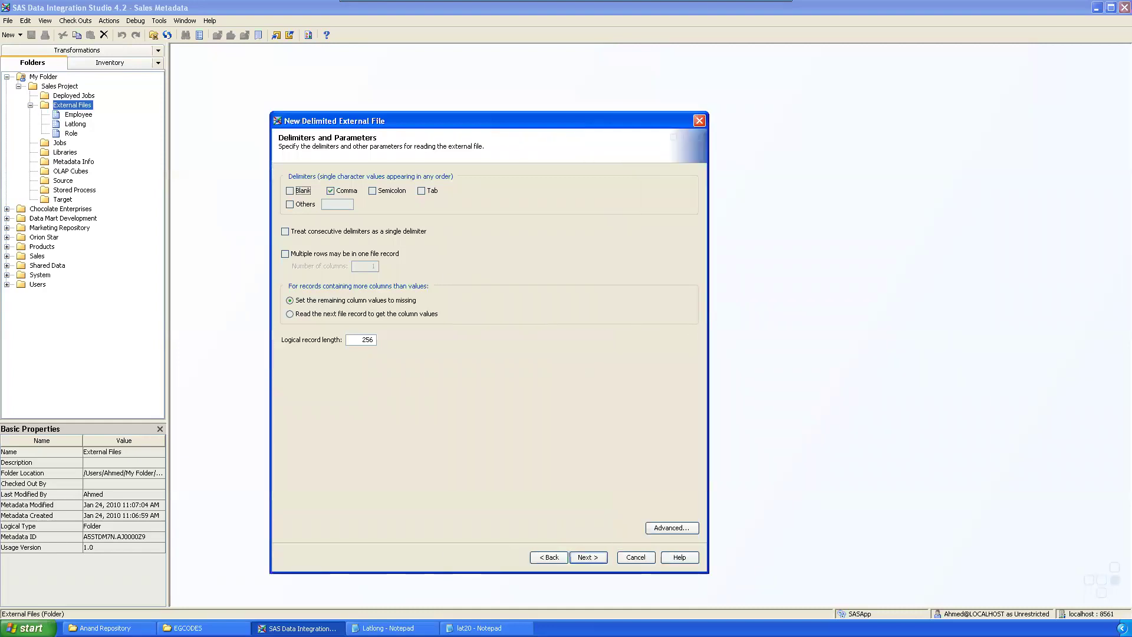
left_click(662, 531)
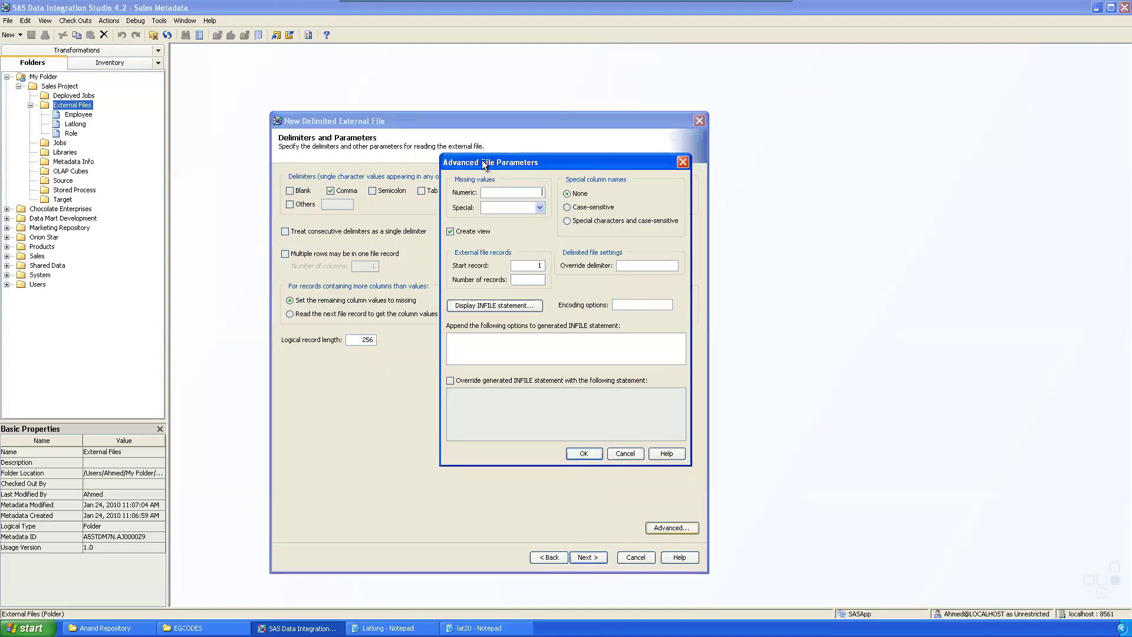
left_click_drag(483, 162, 383, 163)
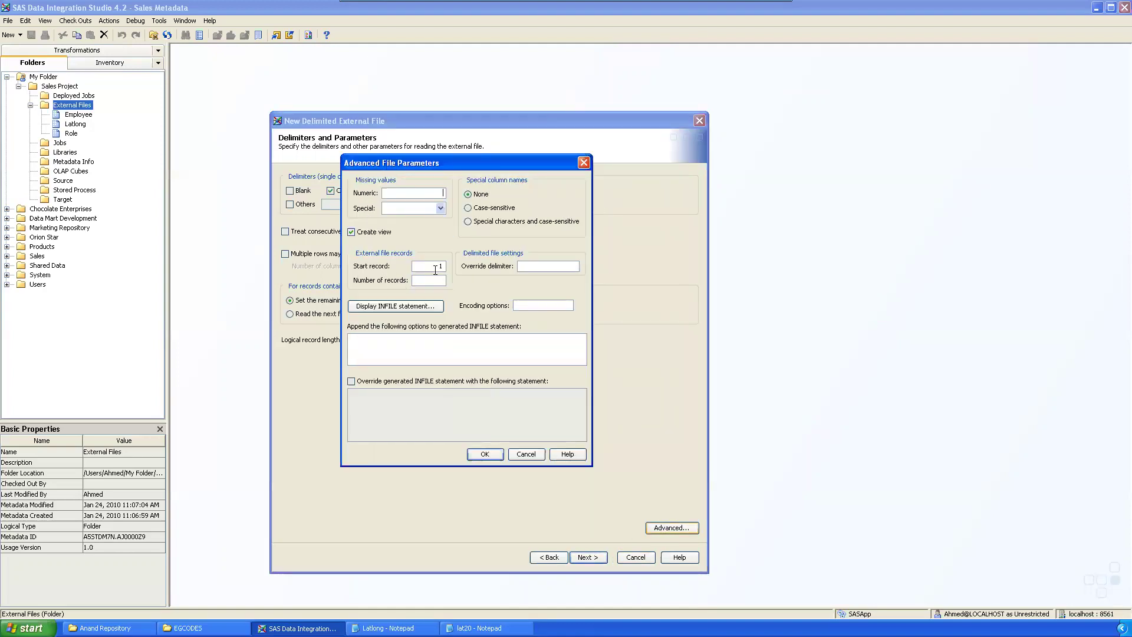
double_click(448, 267)
left_click(530, 454)
left_click(591, 559)
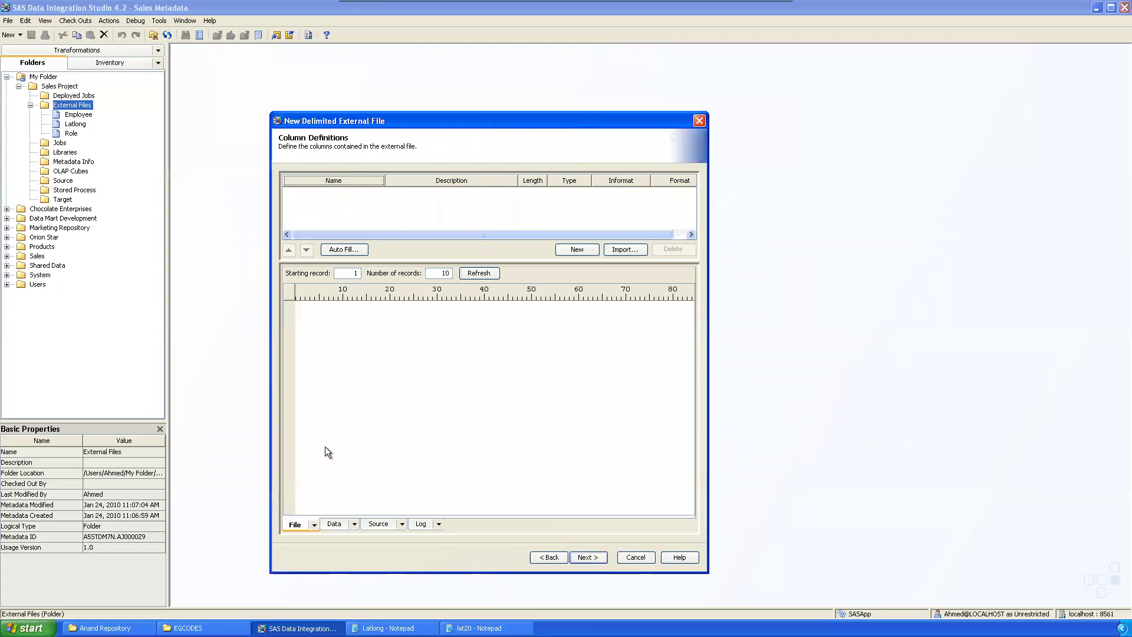
- Preview the first records and import the Volcano, Latitude and Longitude columns from Latlong
left_click_drag(509, 263, 490, 345)
left_click(480, 343)
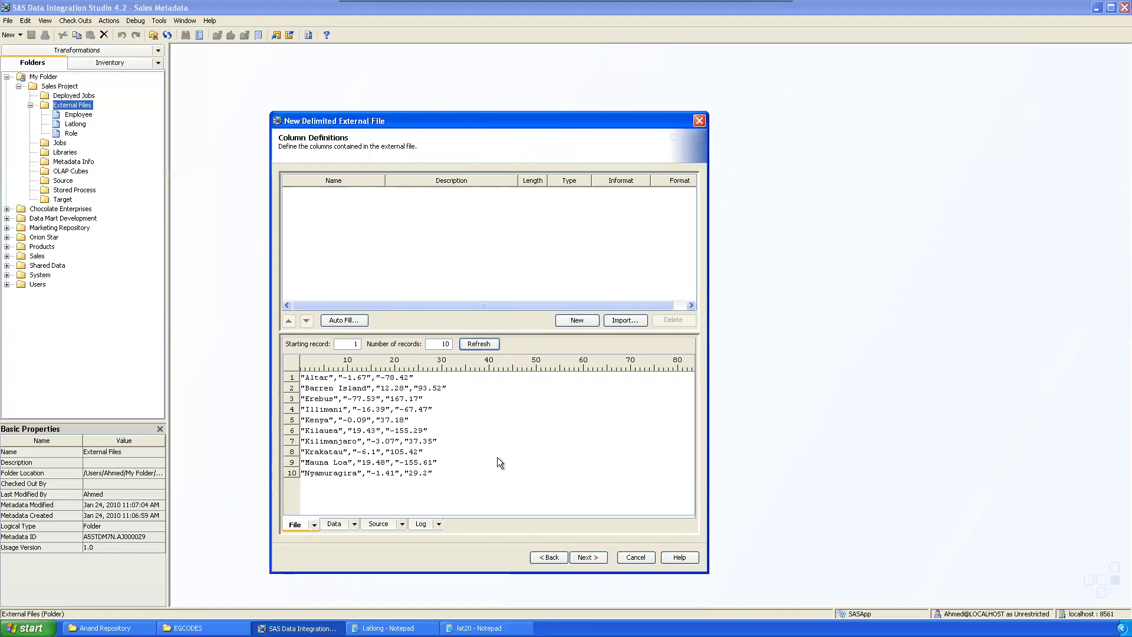
left_click(624, 320)
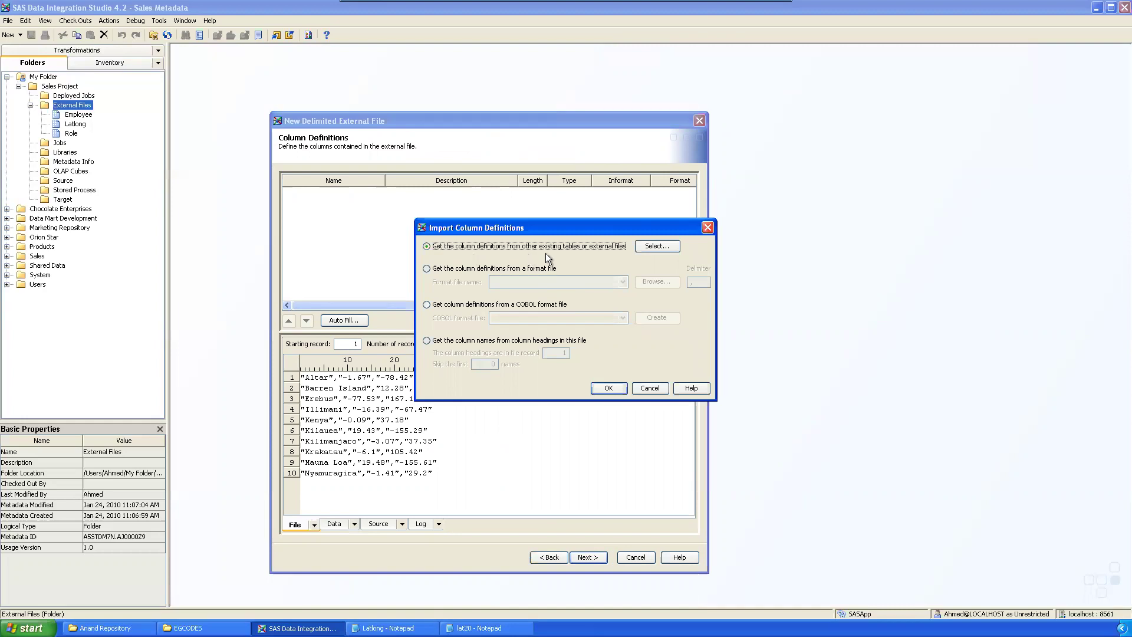
left_click(658, 248)
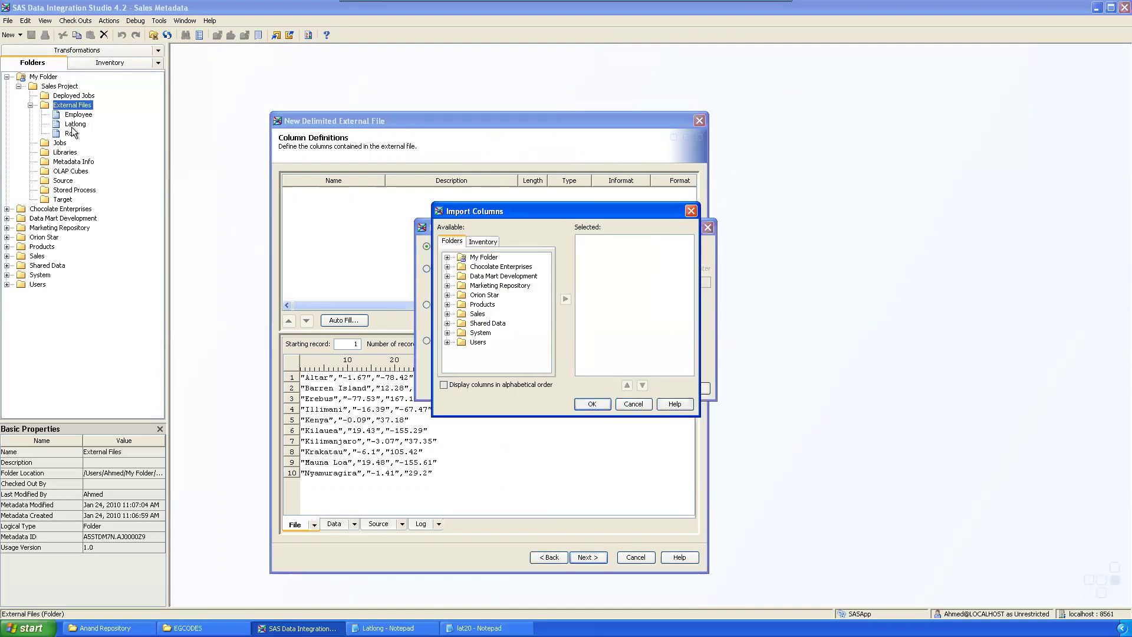
left_click(449, 258)
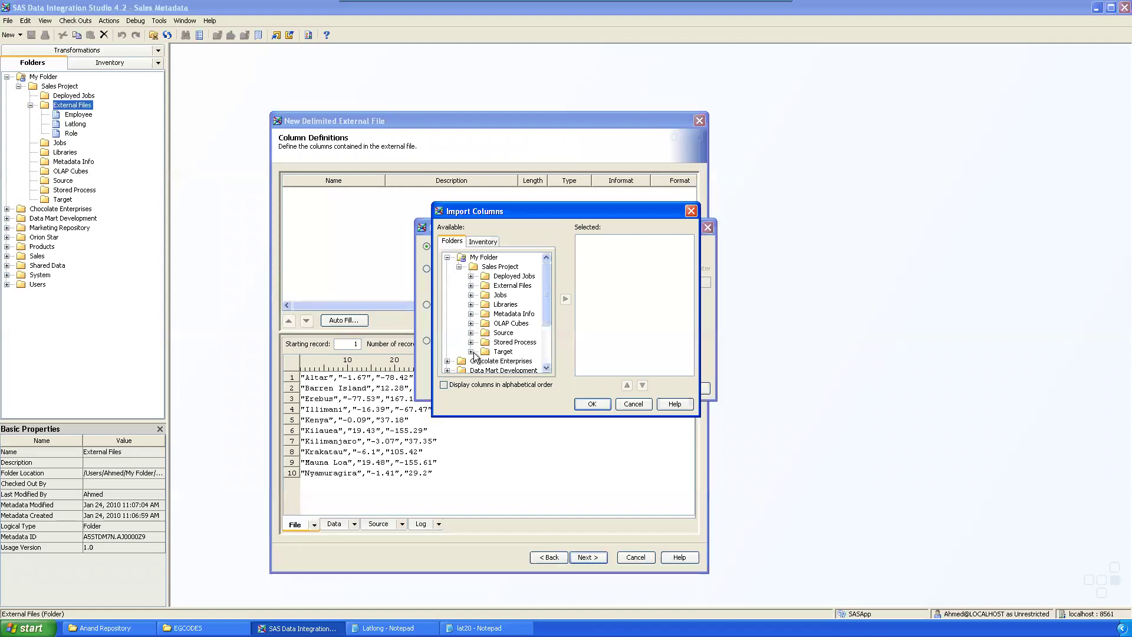
left_click(471, 287)
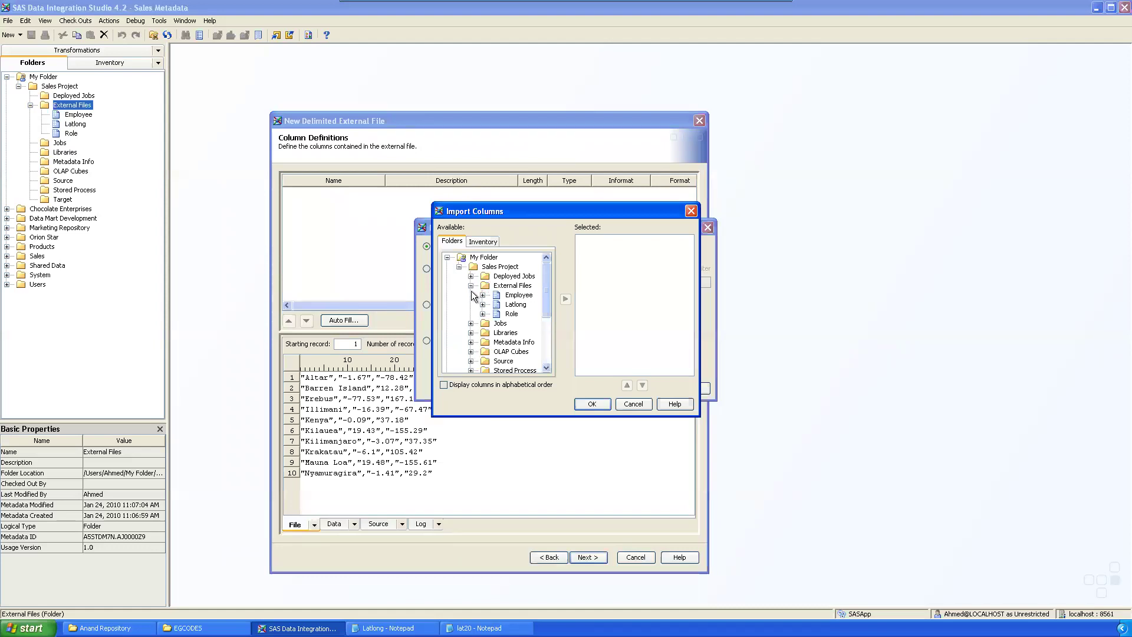
left_click(515, 305)
left_click(565, 299)
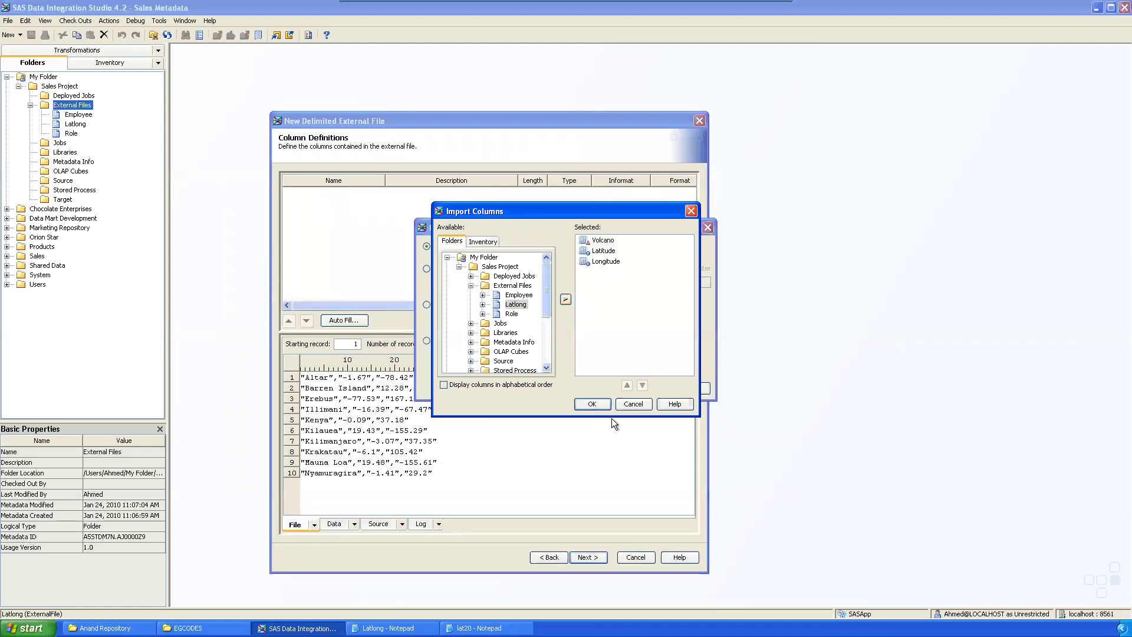
left_click(594, 404)
left_click(610, 388)
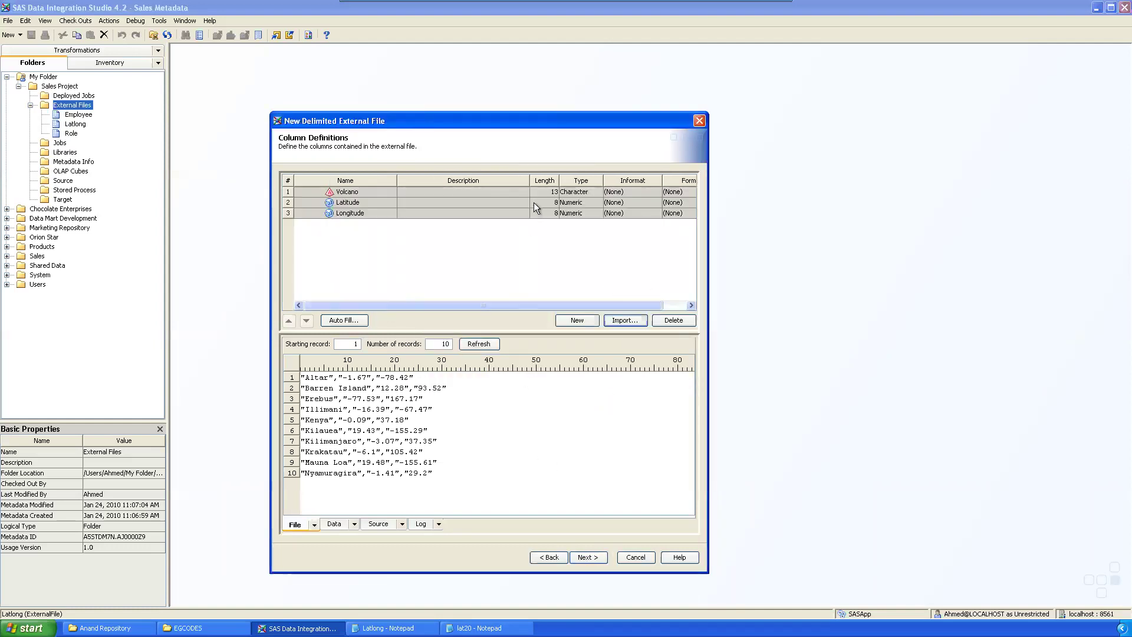
left_click(591, 260)
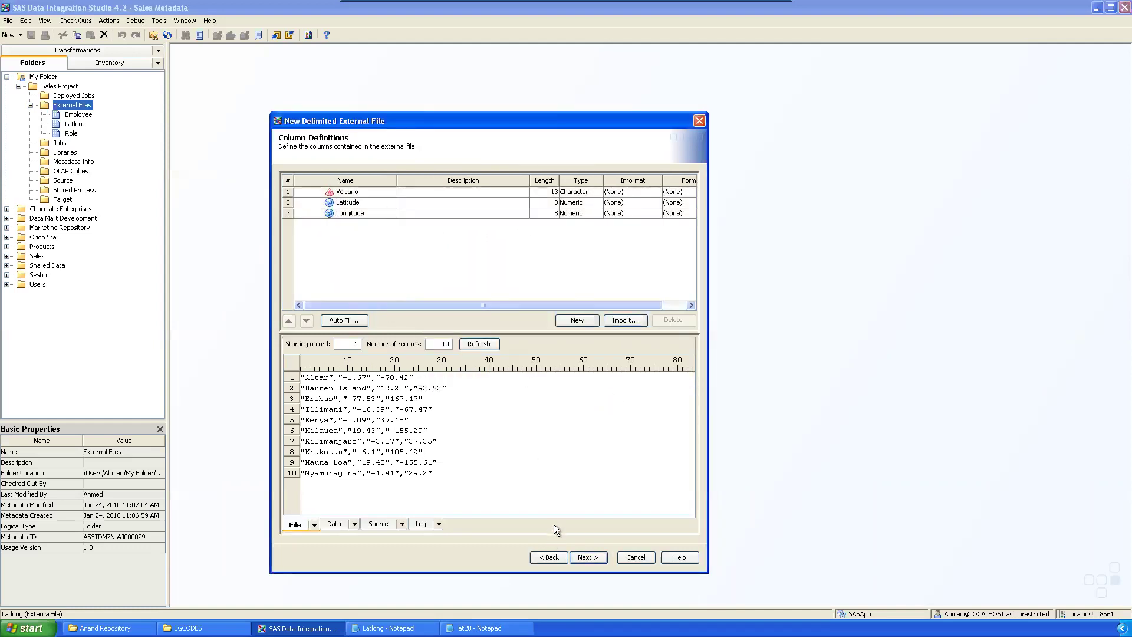
- Finish registering lat20 and open it as a table showing 18 volcano rows
left_click(590, 558)
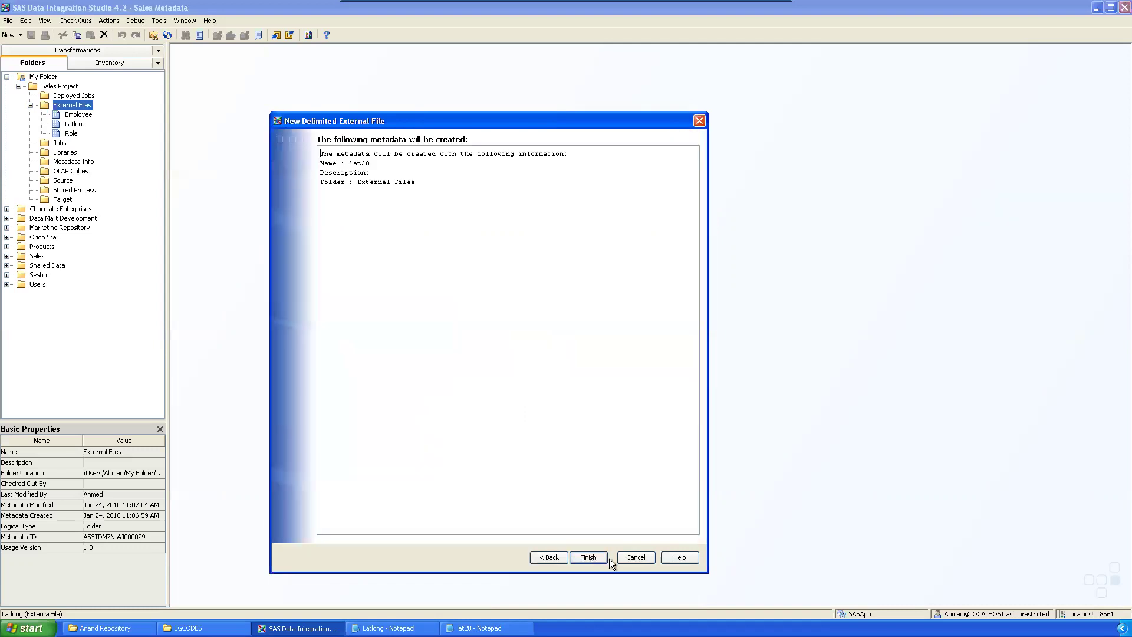
left_click(597, 557)
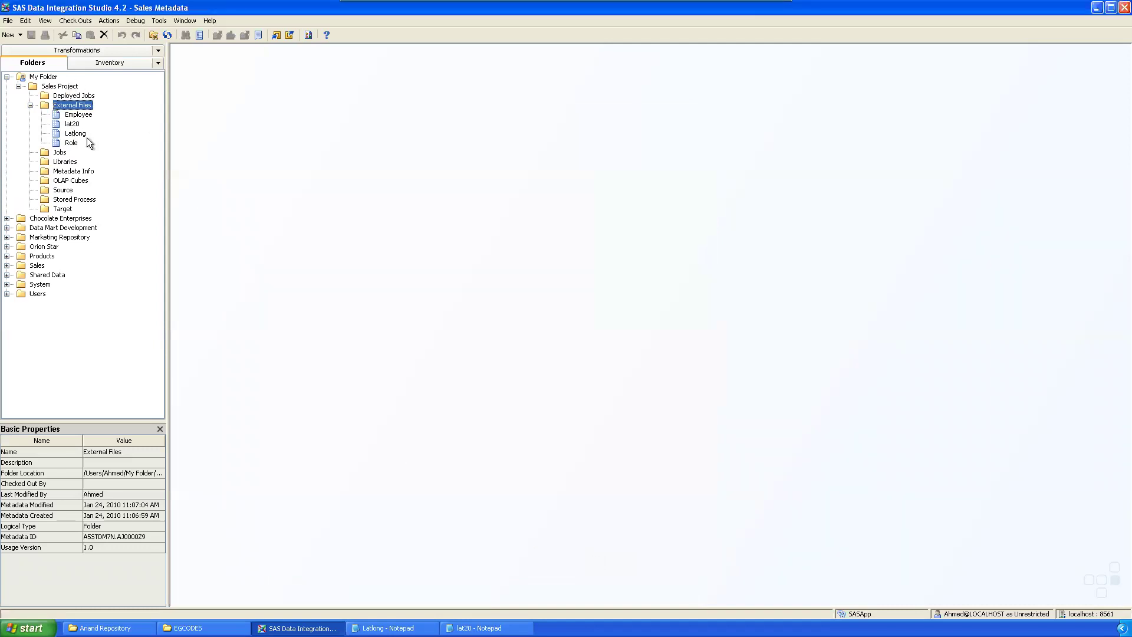
left_click(72, 124)
right_click(72, 124)
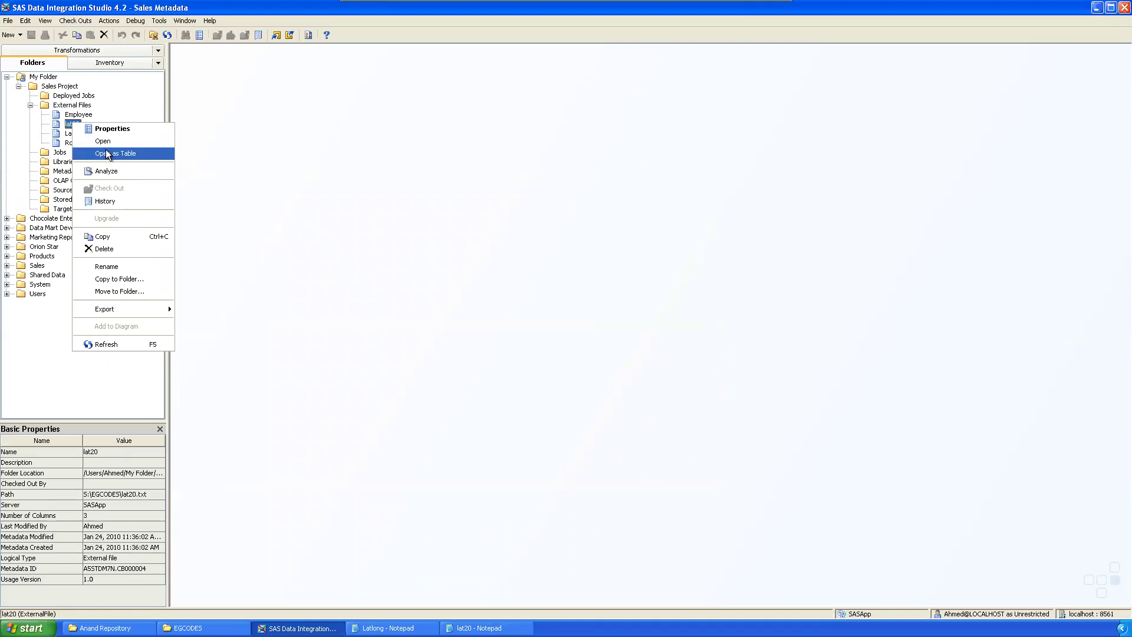
left_click(107, 155)
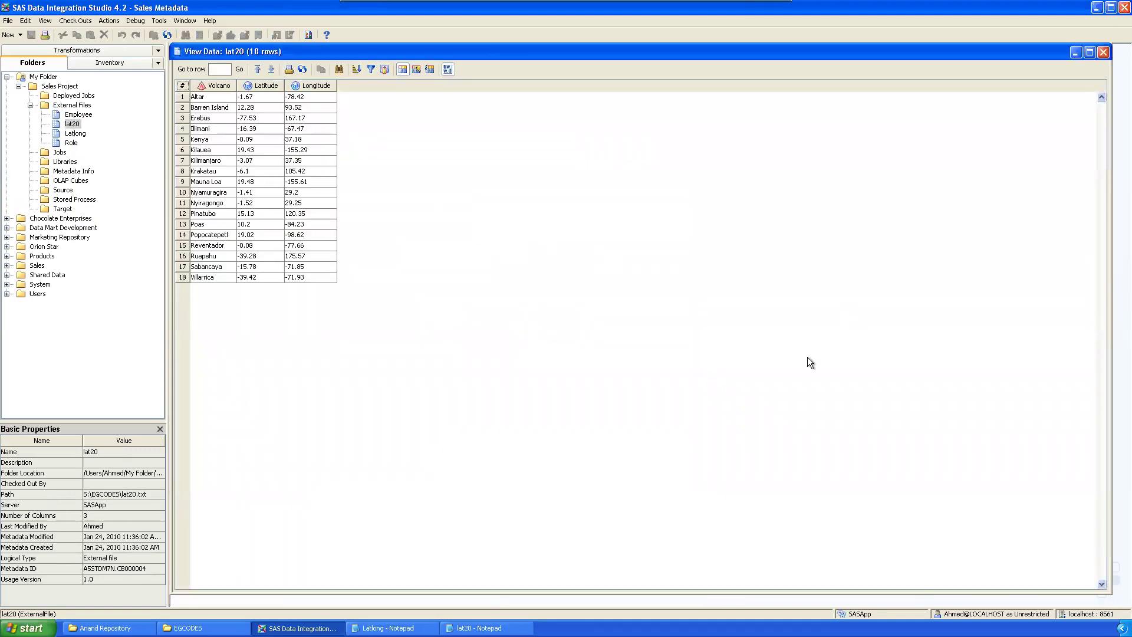
- Close the lat20 data view and the lat20 Notepad window
left_click(1102, 51)
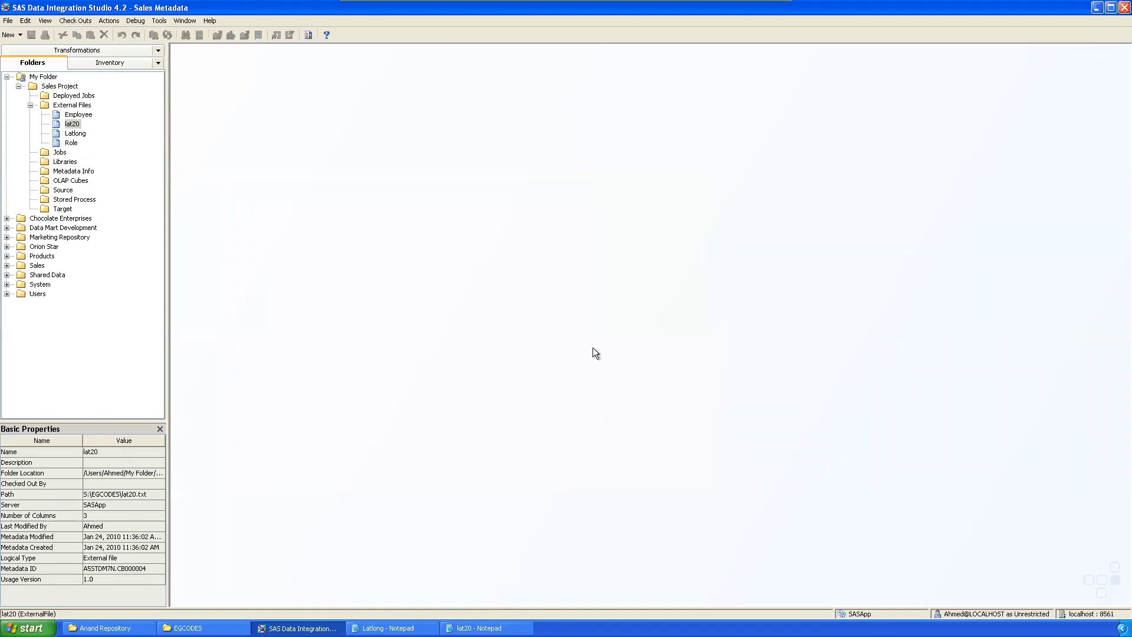
right_click(477, 628)
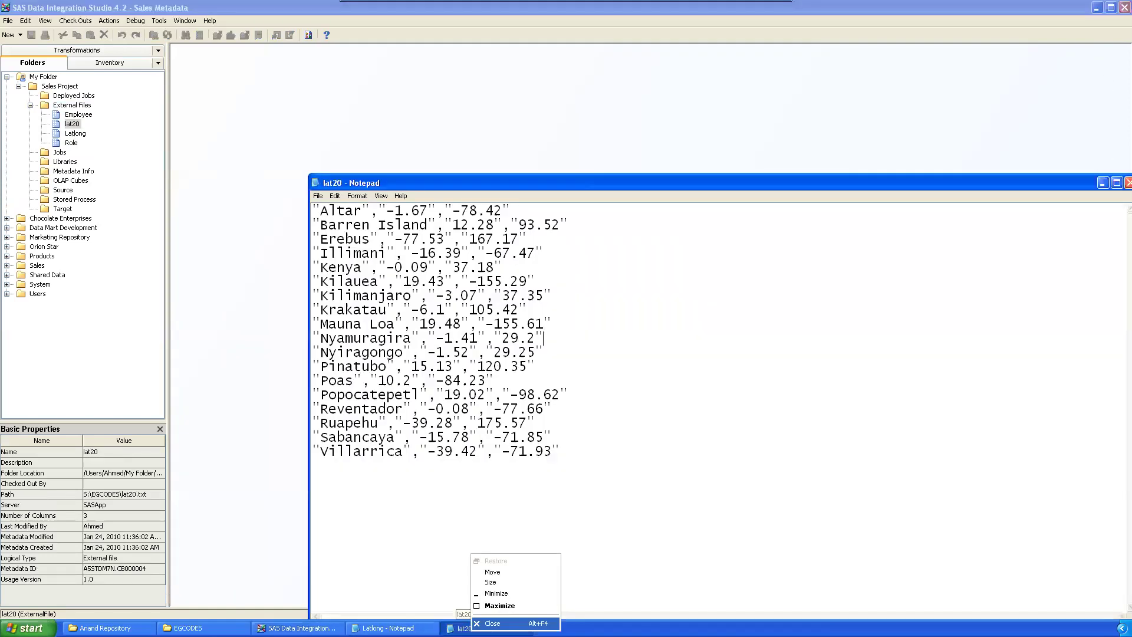
left_click(492, 623)
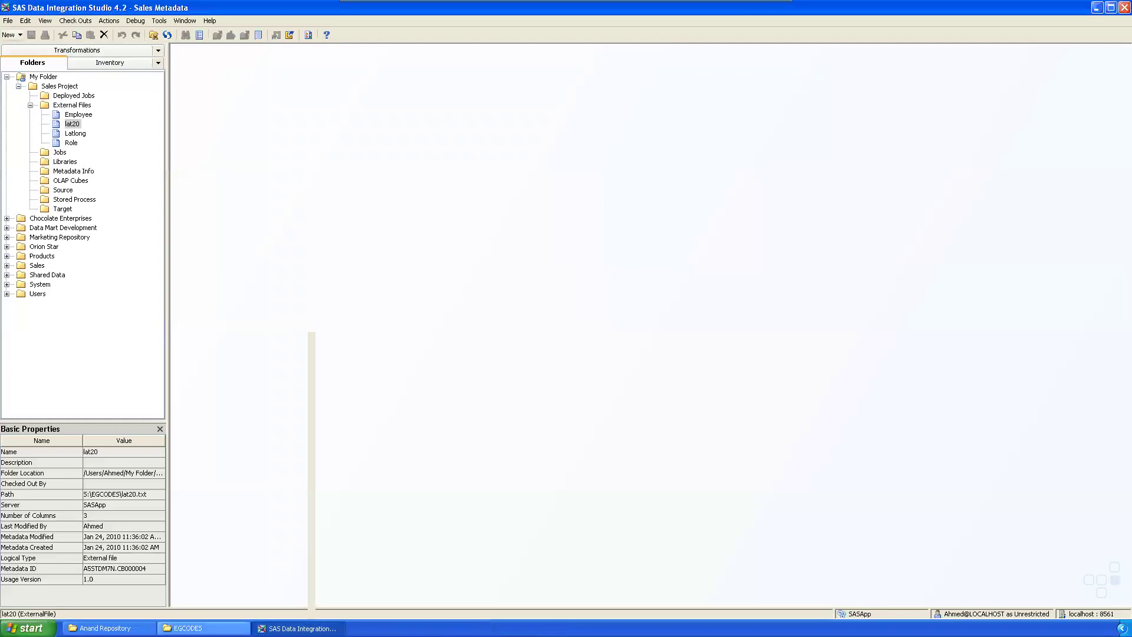
- Close the Latlong Notepad file, open tdfile.txt, and select the lowercase k in kranthi
left_click(188, 628)
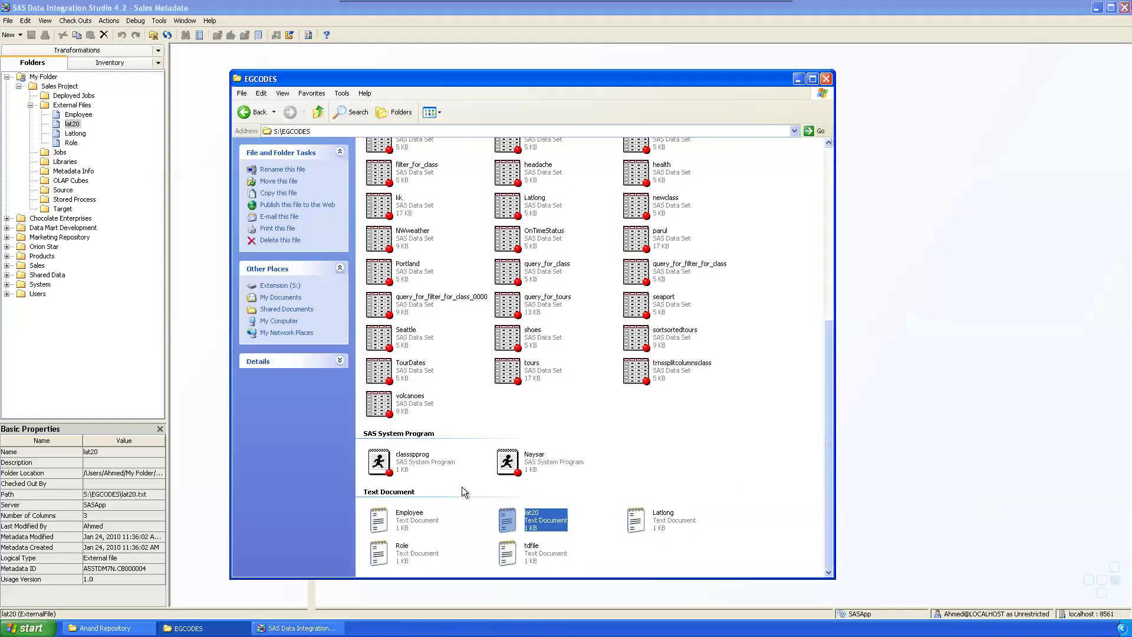
left_click(721, 469)
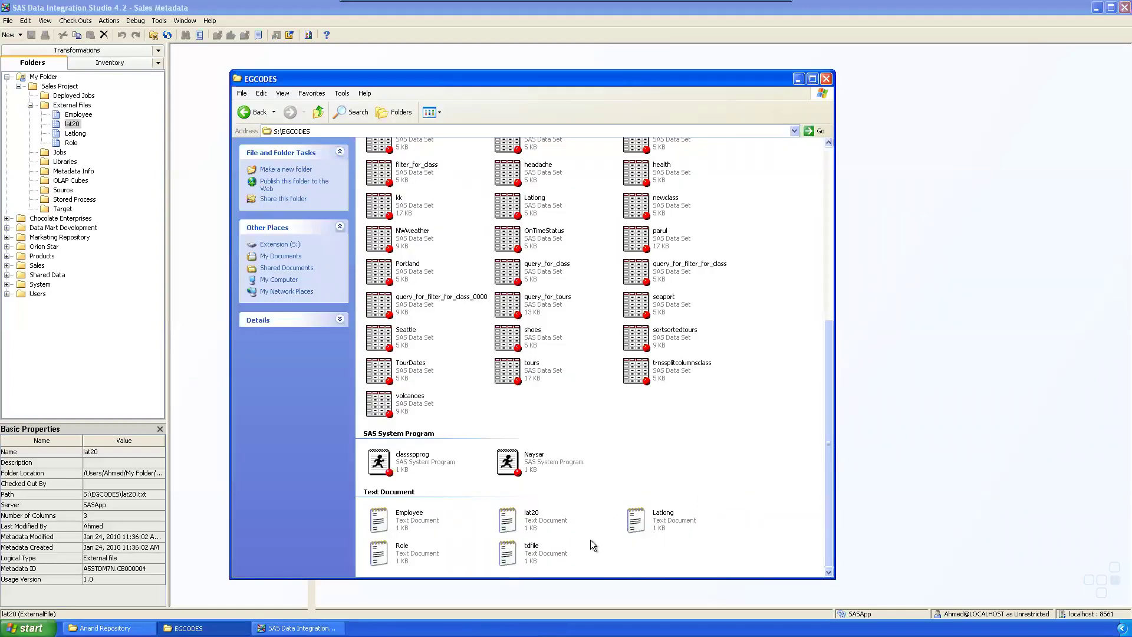
double_click(544, 554)
left_click_drag(422, 277, 313, 117)
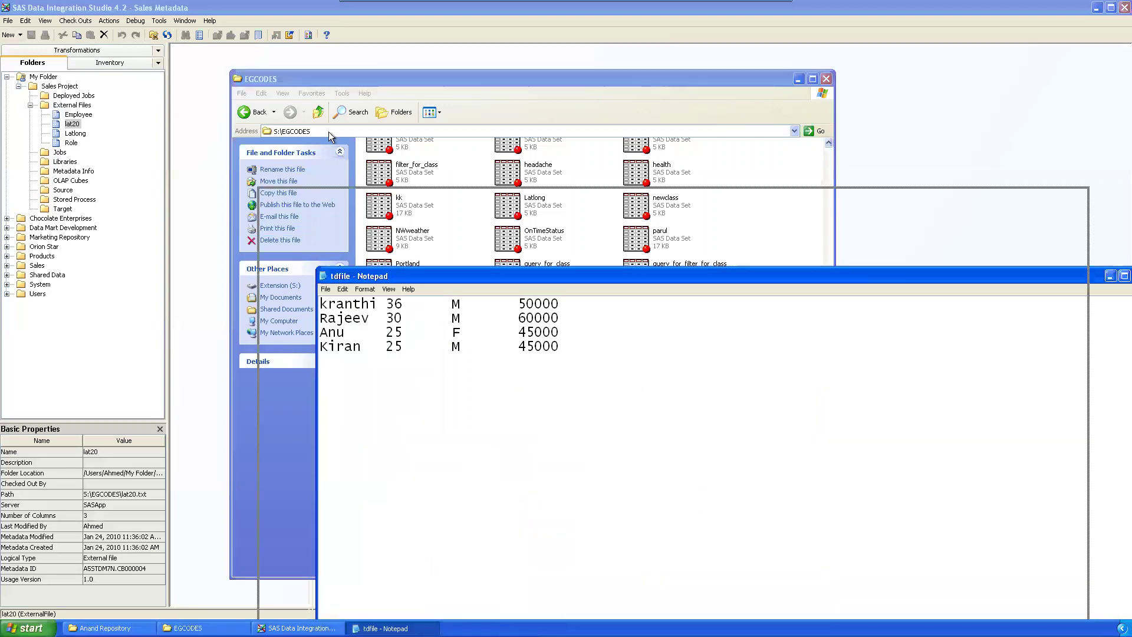
left_click_drag(219, 142, 210, 142)
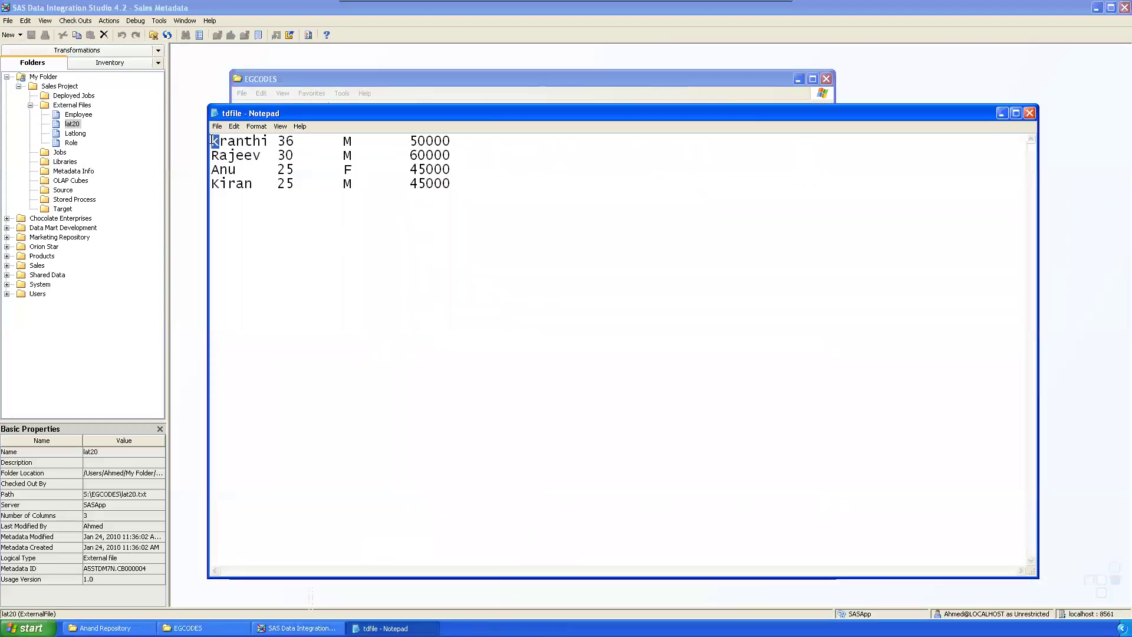
type("K")
- Close the EGCODES folder window and bring up the External Files actions in Studio
left_click(414, 75)
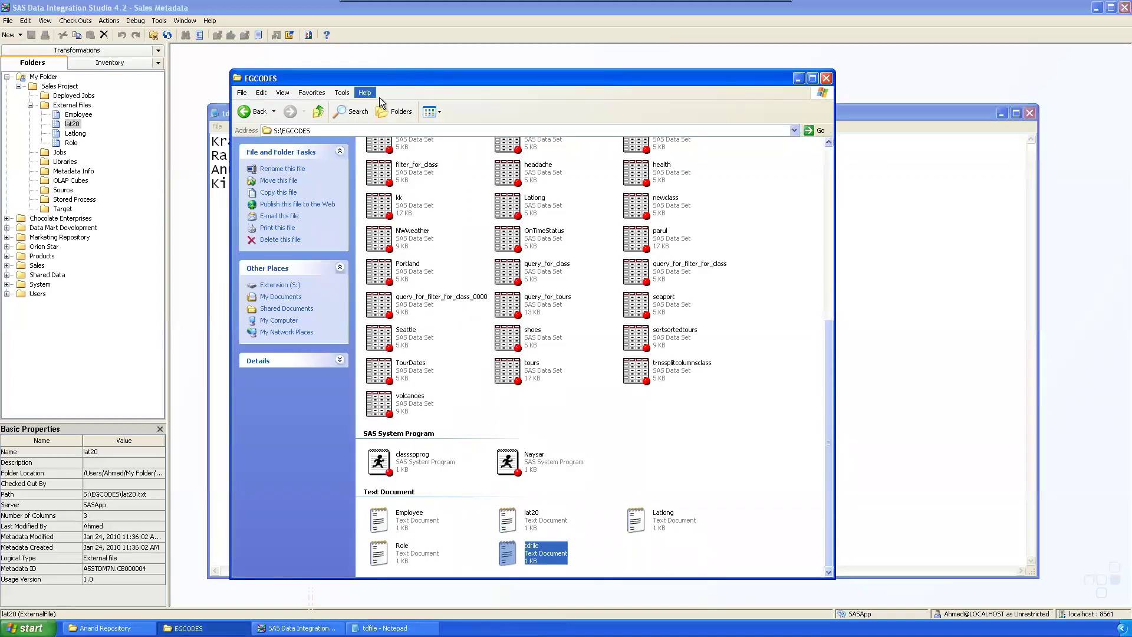
left_click(825, 78)
left_click_drag(407, 111, 488, 91)
left_click(71, 106)
right_click(71, 106)
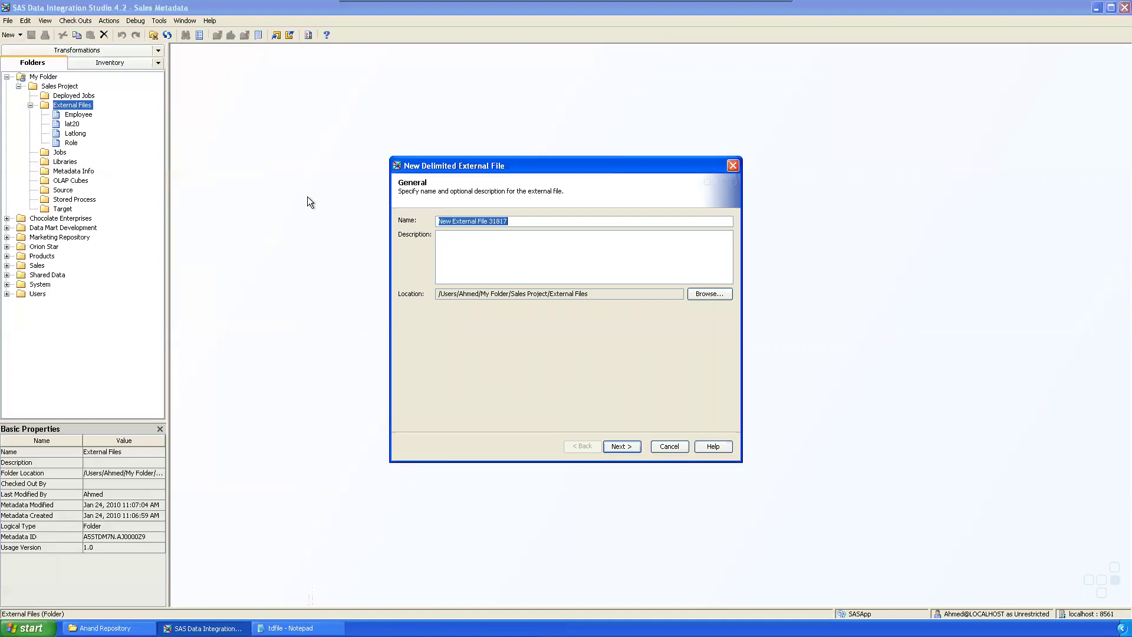
type("t")
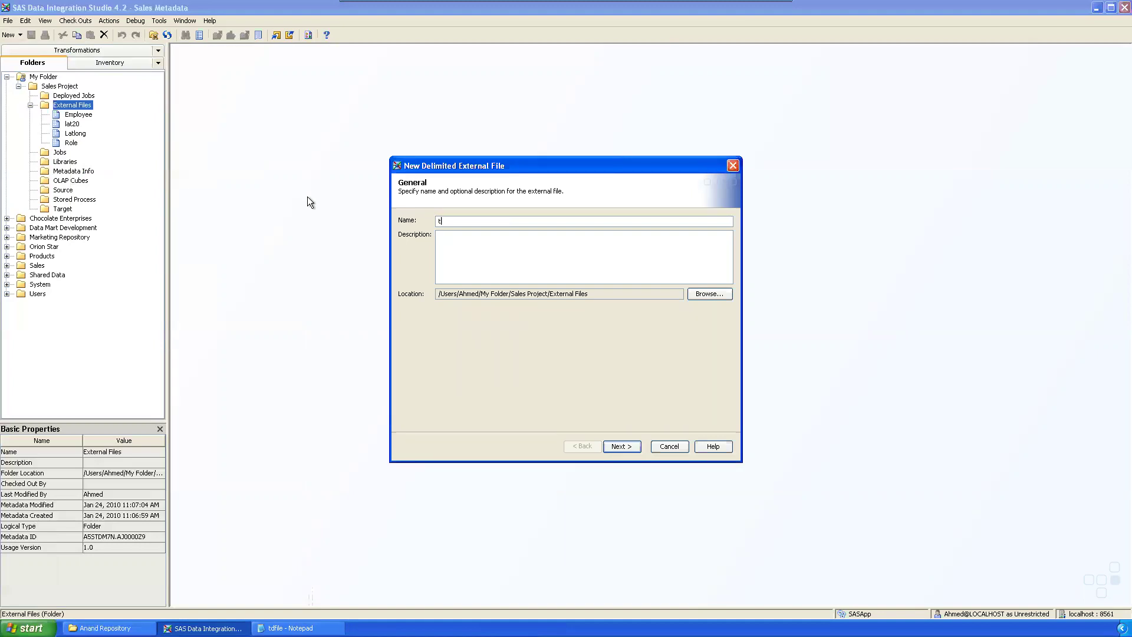
- Point the new external file to S:\EGCODES\tdfile.txt, using Tab instead of Comma as the delimiter
key("Return")
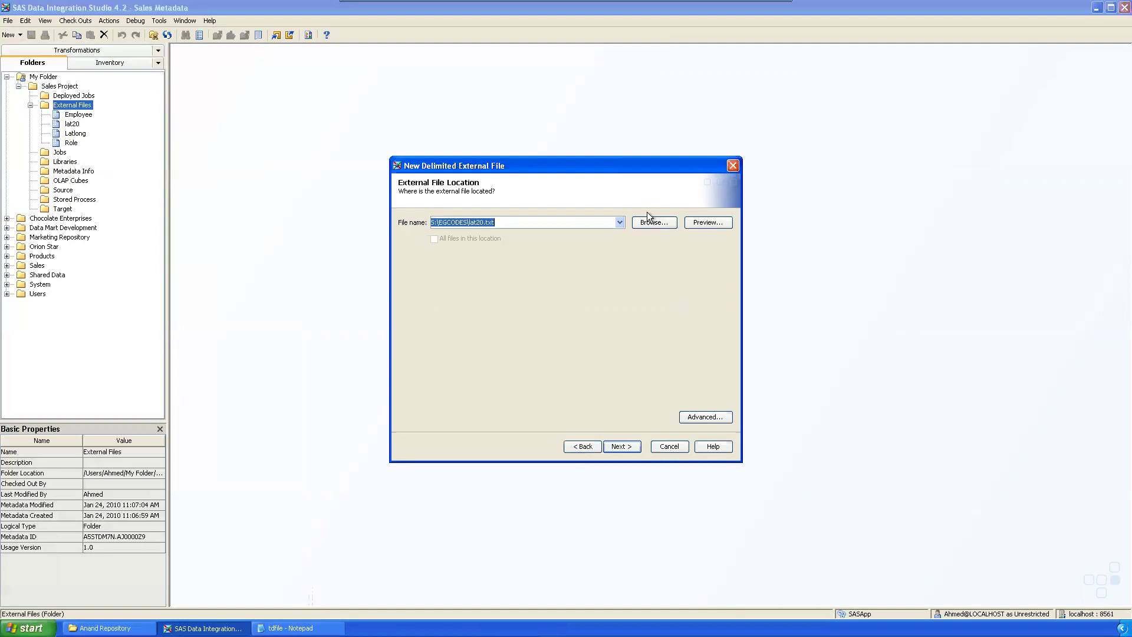
left_click(647, 223)
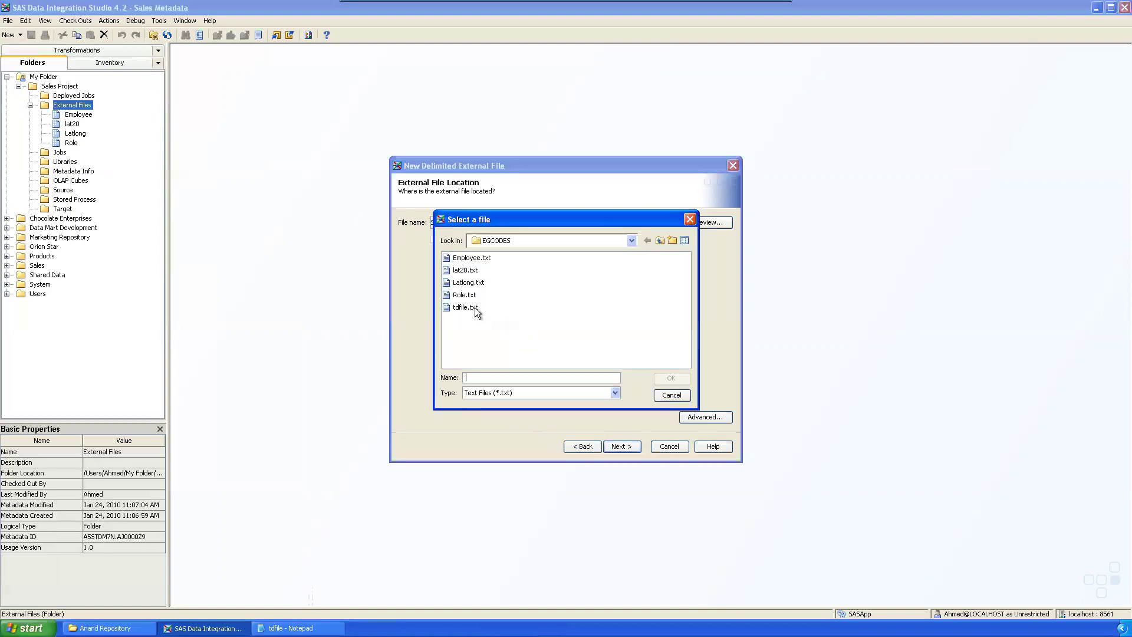
double_click(468, 310)
left_click(627, 446)
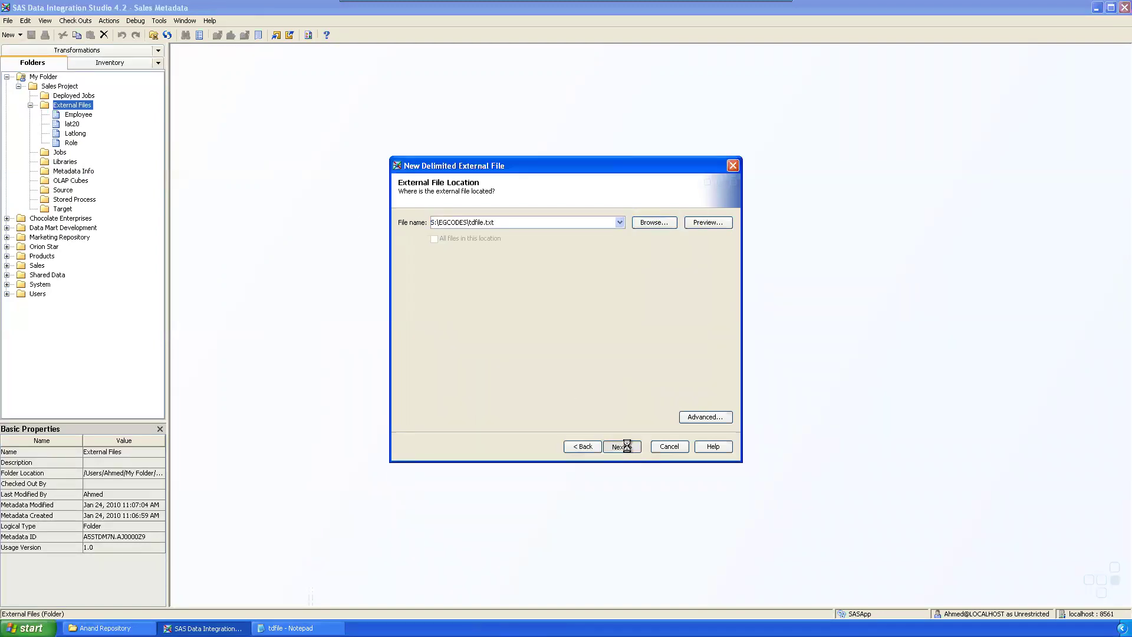
left_click(450, 236)
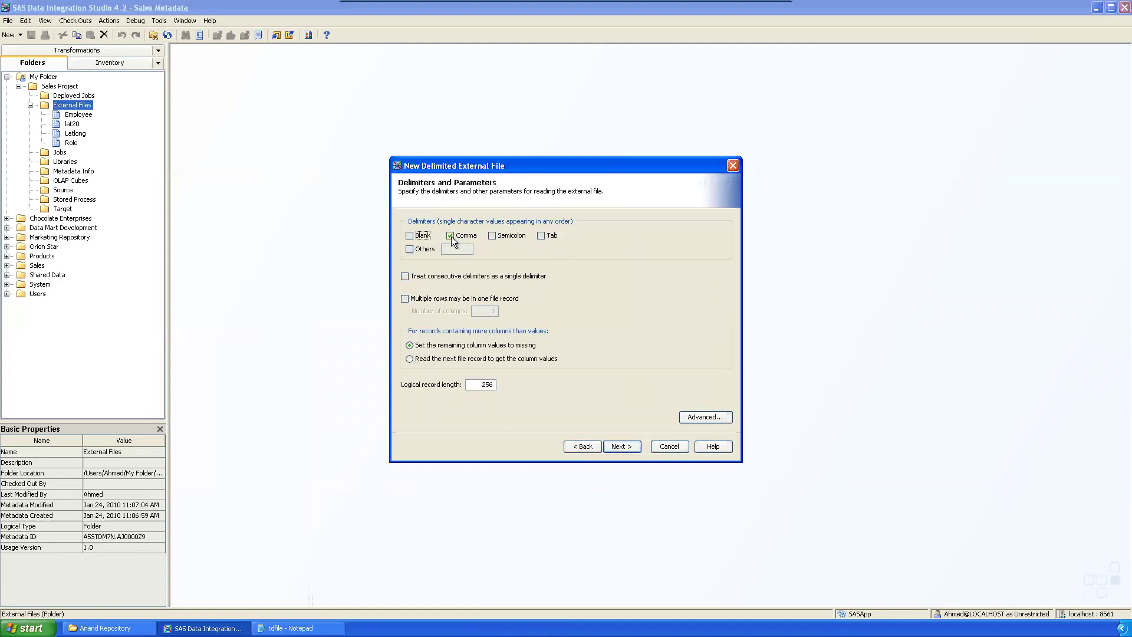
left_click(541, 235)
left_click_drag(558, 167, 462, 147)
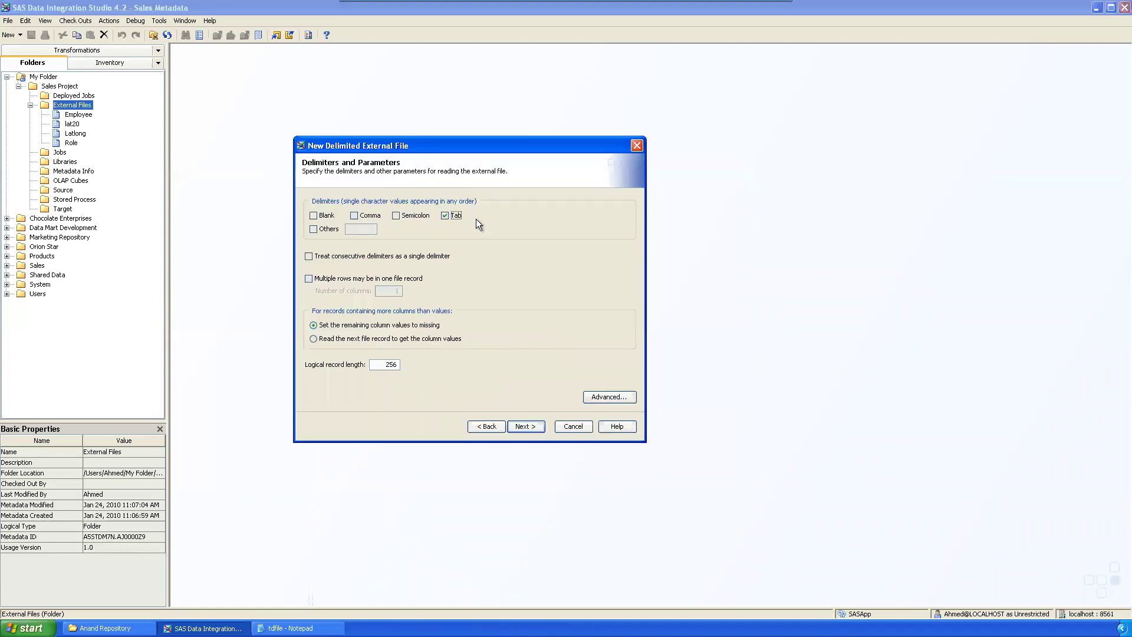
left_click(530, 426)
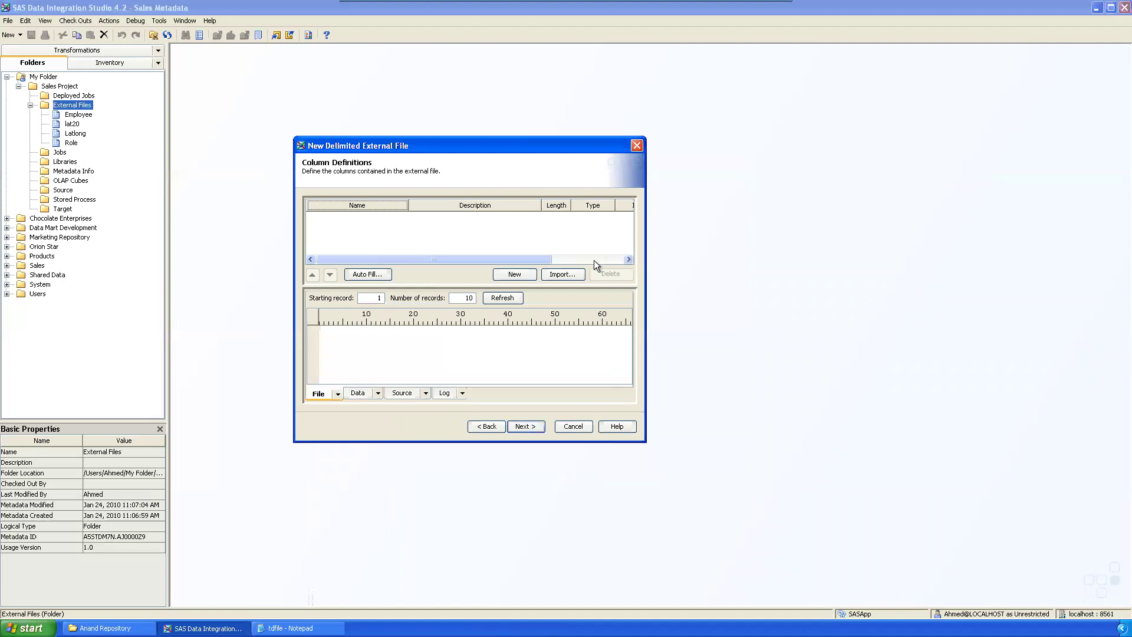
- Preview tdfile's four records, import Employee's Name, Age, Sex and Salary columns, and finish
left_click(501, 298)
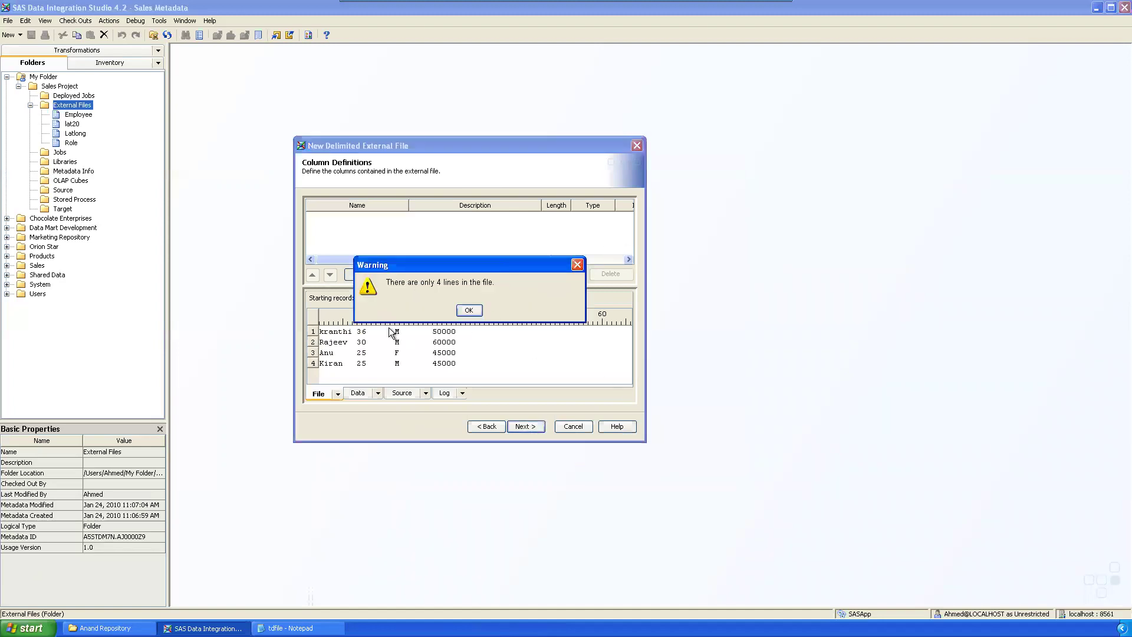
left_click(467, 310)
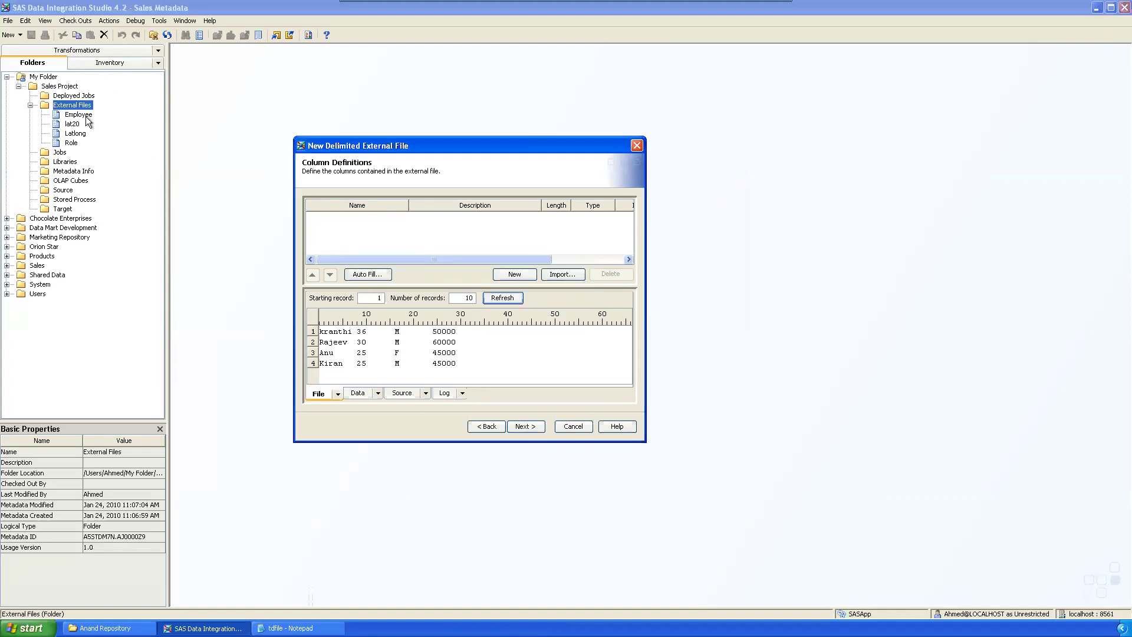
left_click(569, 277)
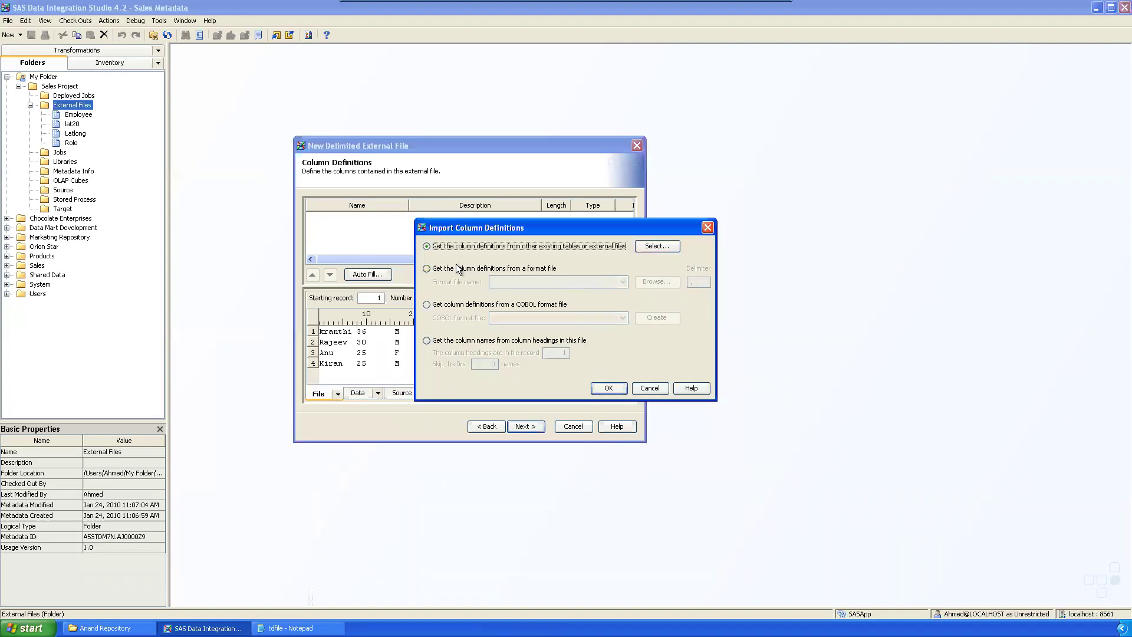
left_click(656, 245)
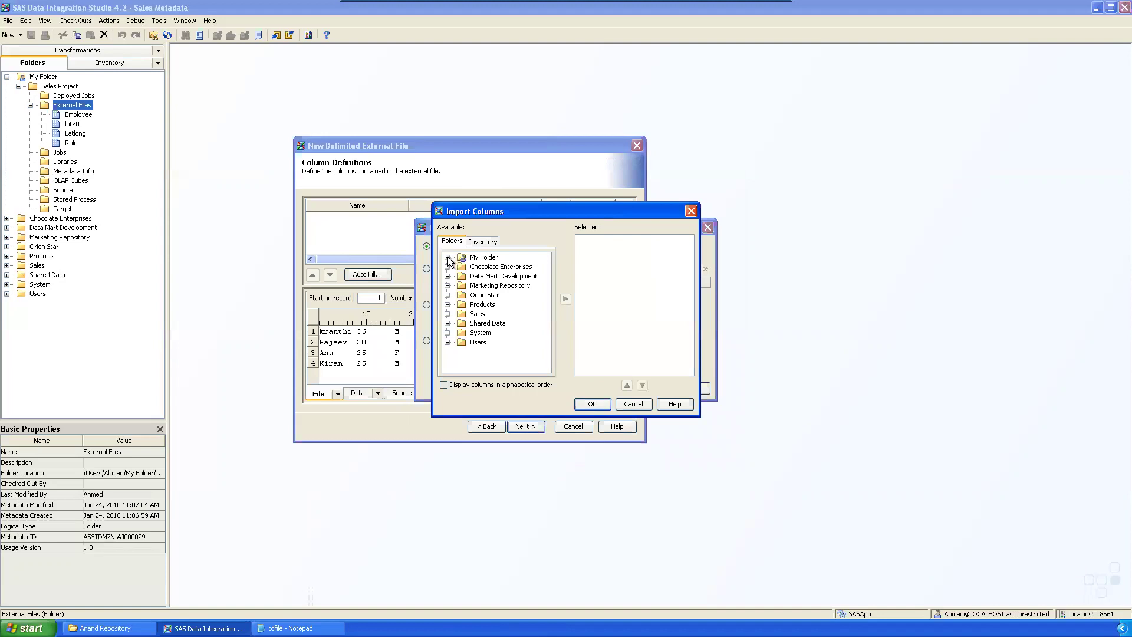
left_click(459, 267)
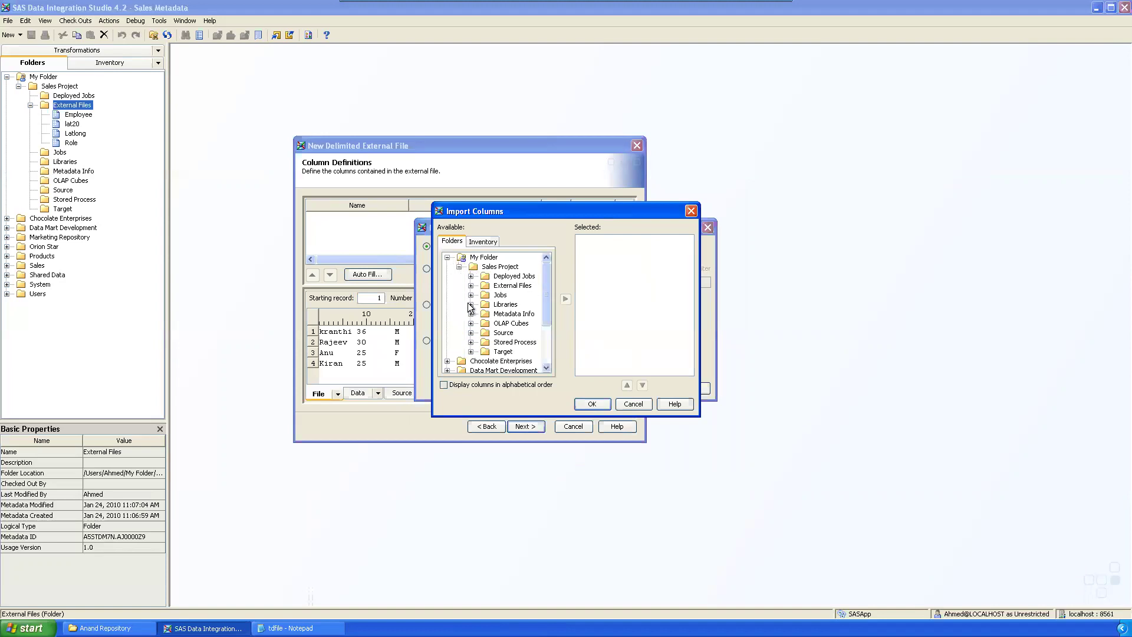
left_click(471, 285)
left_click(518, 295)
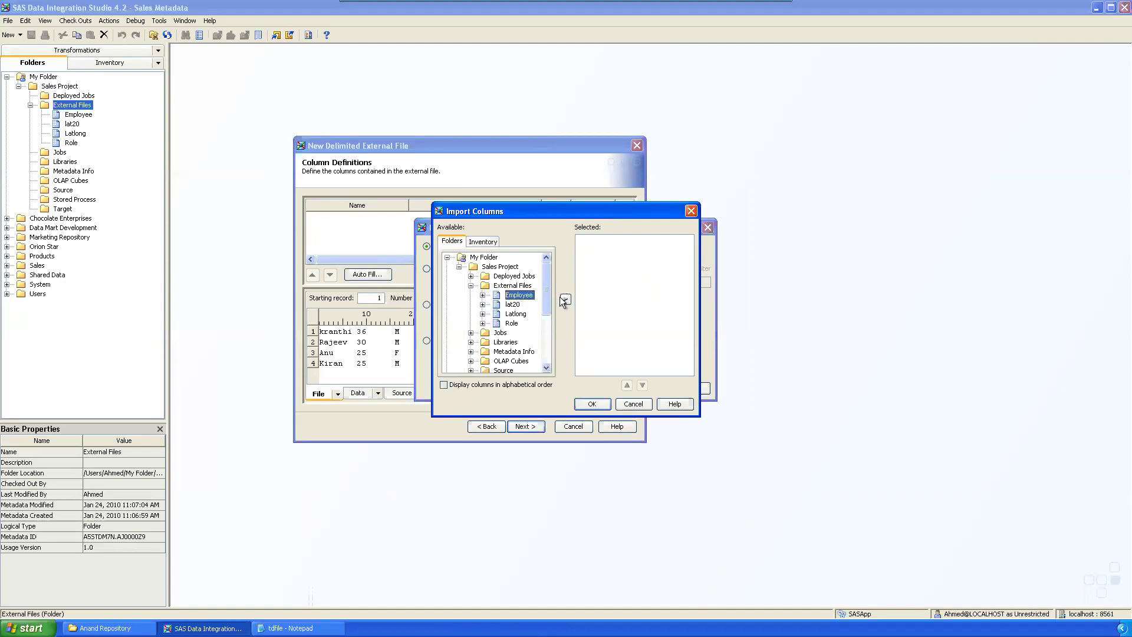
left_click(564, 298)
left_click(600, 408)
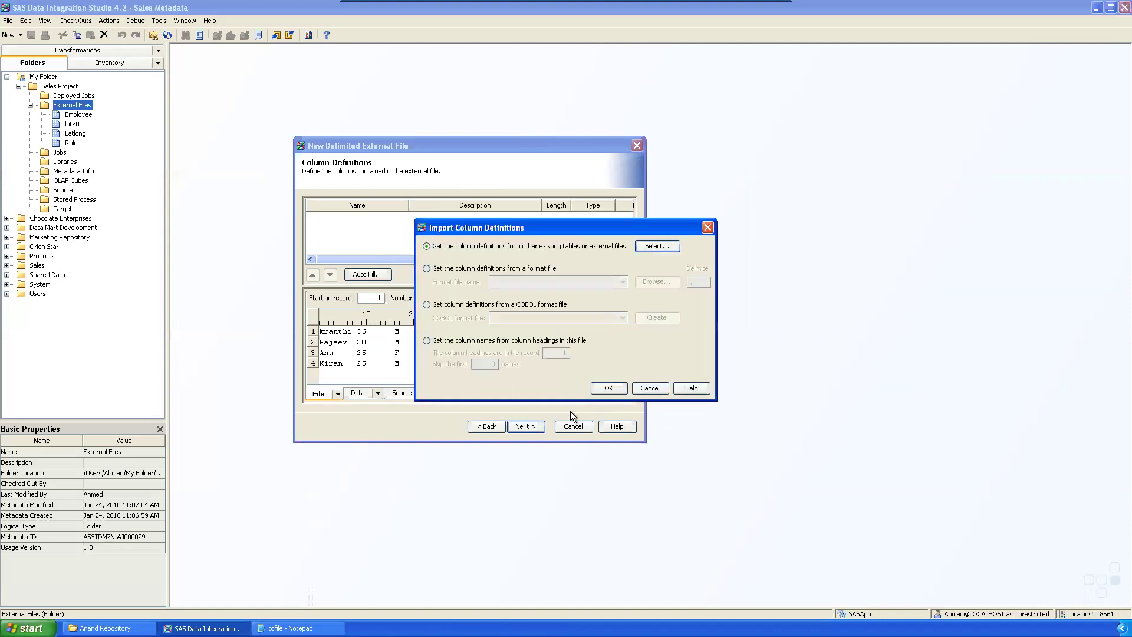
left_click(607, 389)
left_click(522, 427)
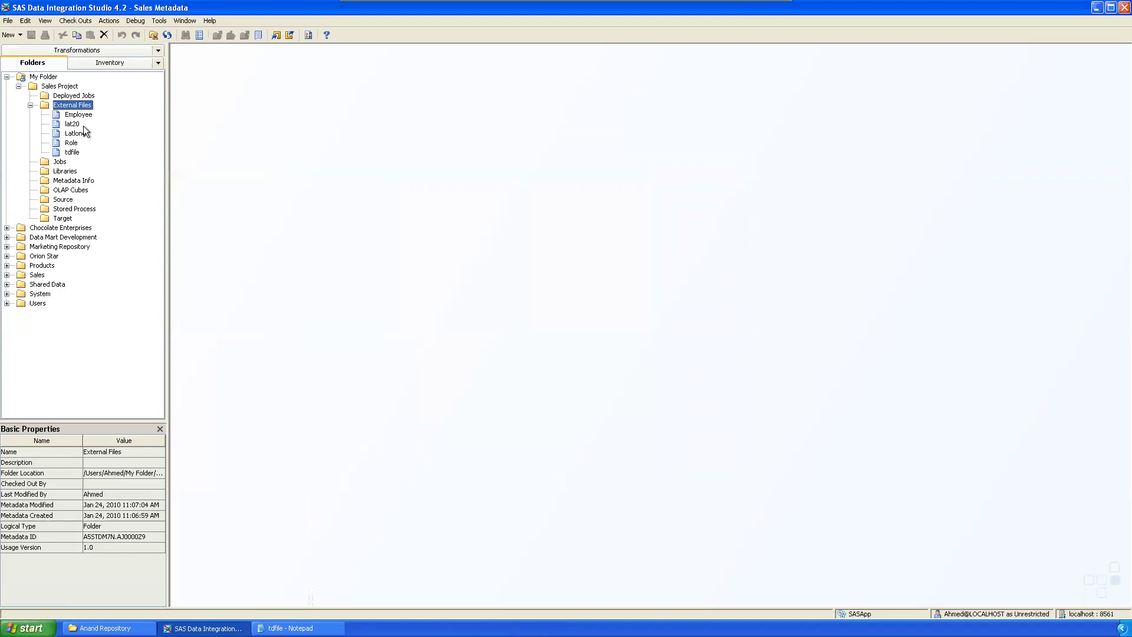
- Open tdfile as a table to check its four employee rows, then close it
right_click(74, 153)
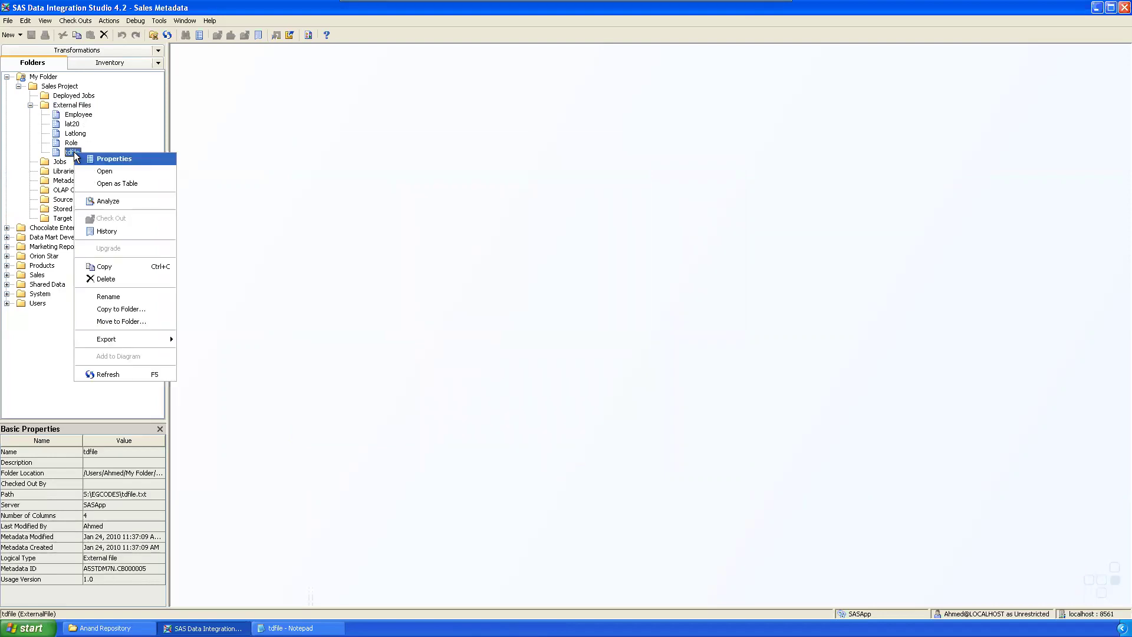
left_click(117, 183)
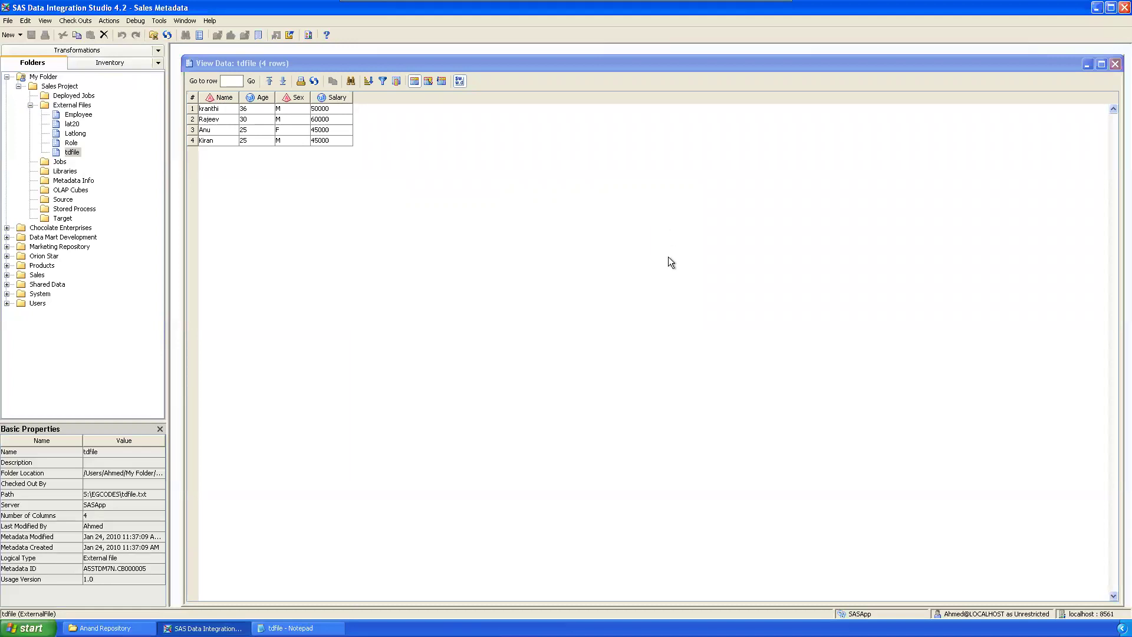
left_click(1115, 62)
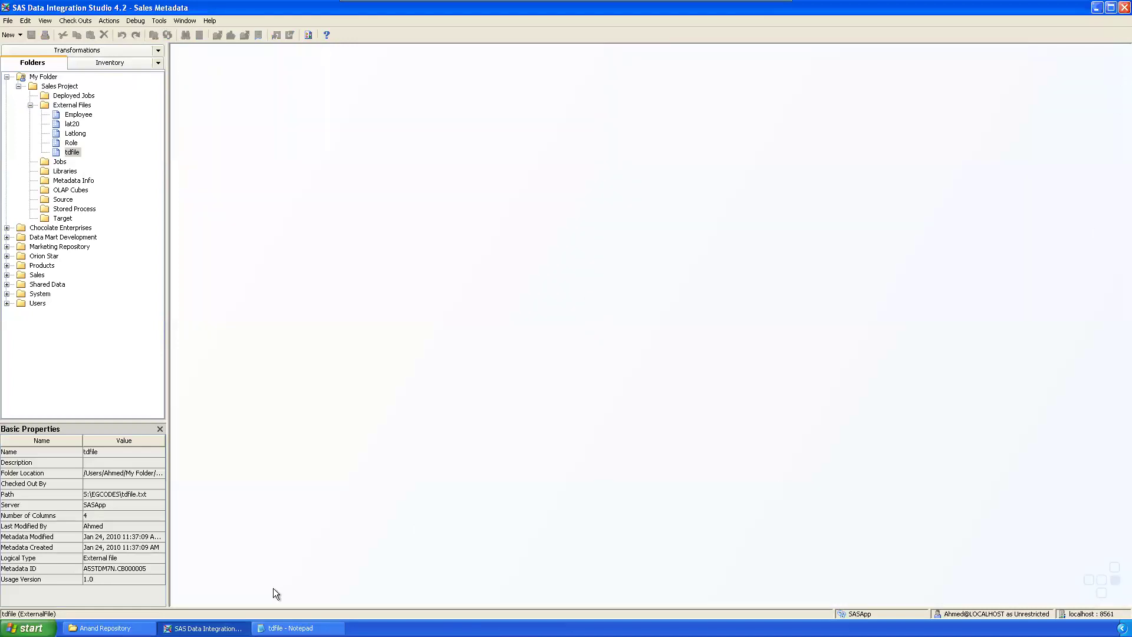
- Close the tdfile Notepad window without saving the change
left_click_drag(1112, 88, 1003, 99)
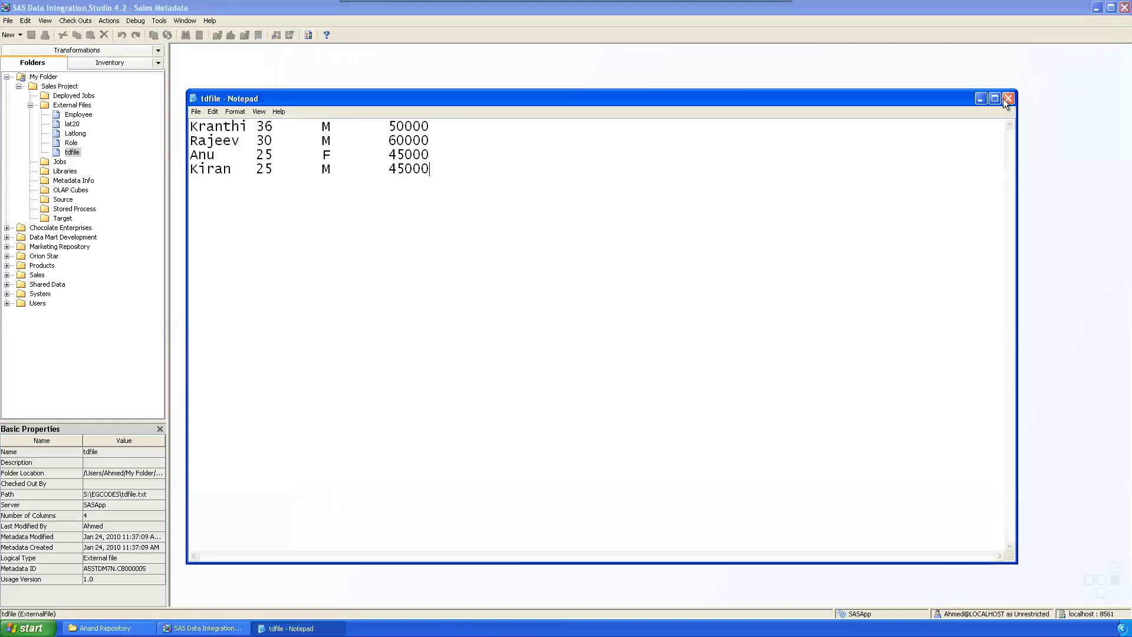
left_click(1008, 98)
left_click(563, 353)
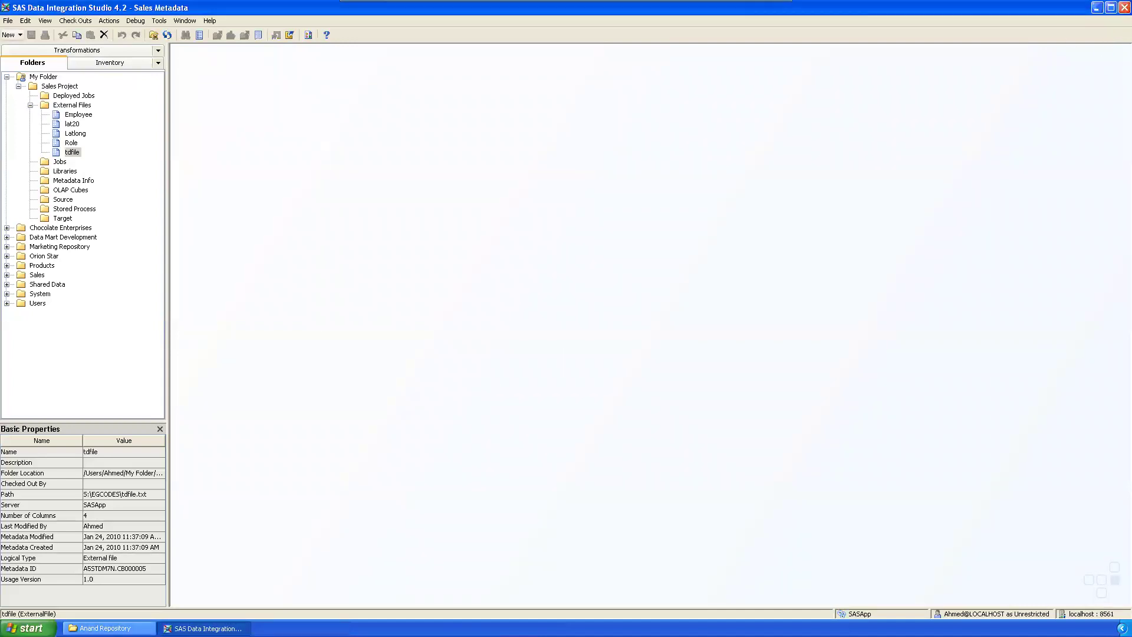
left_click(1097, 7)
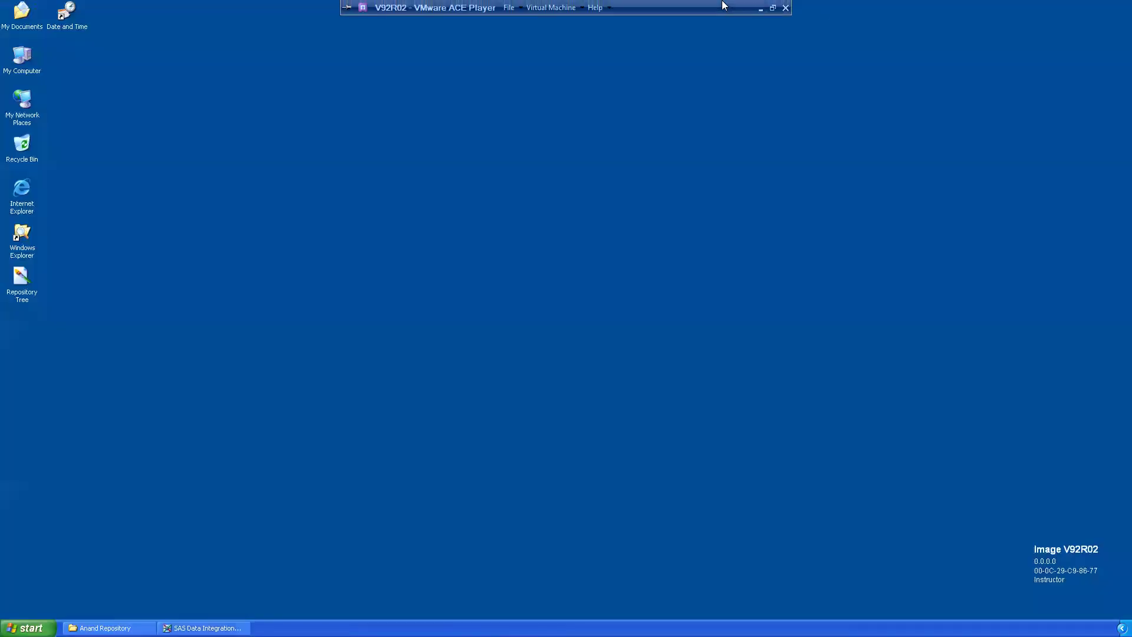